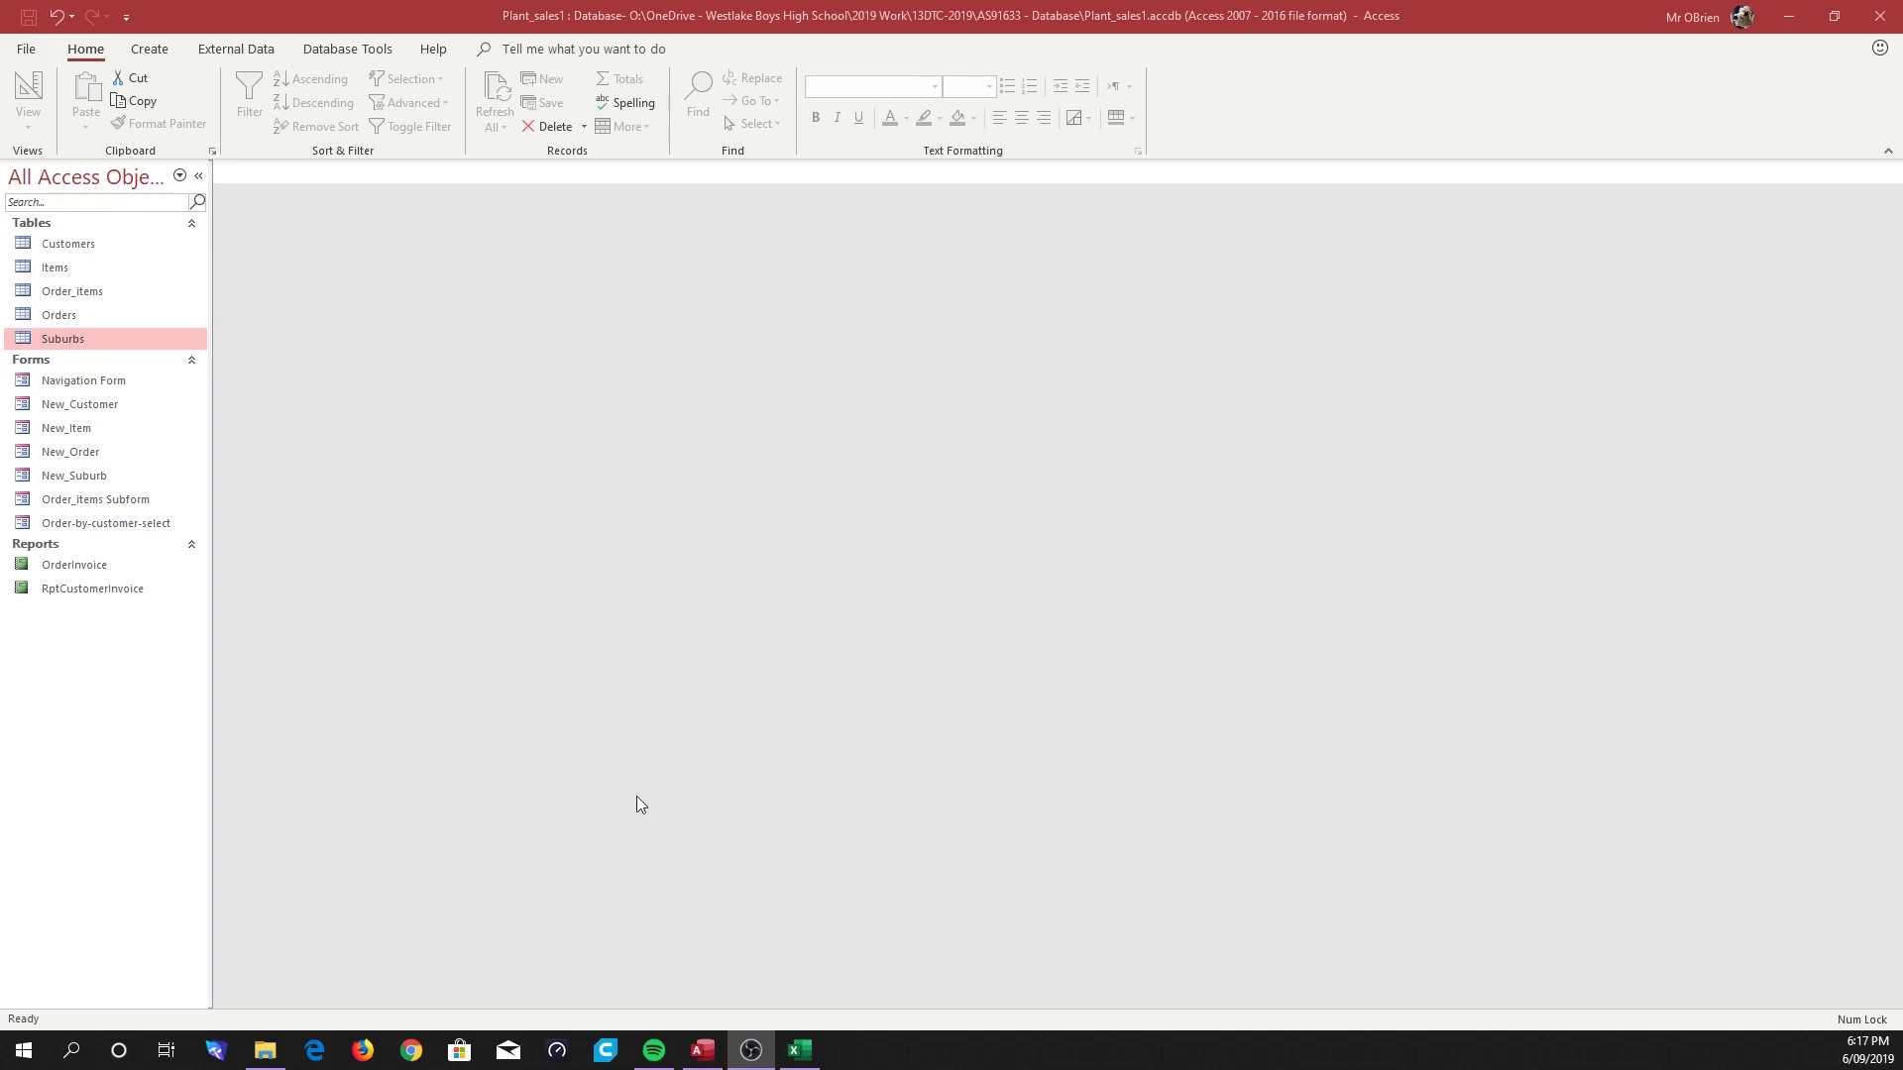
Bring stockPrices.xlsx forward in Excel as a smaller window centred over Access
{"action": "left_click", "coordinate": [800, 1051]}
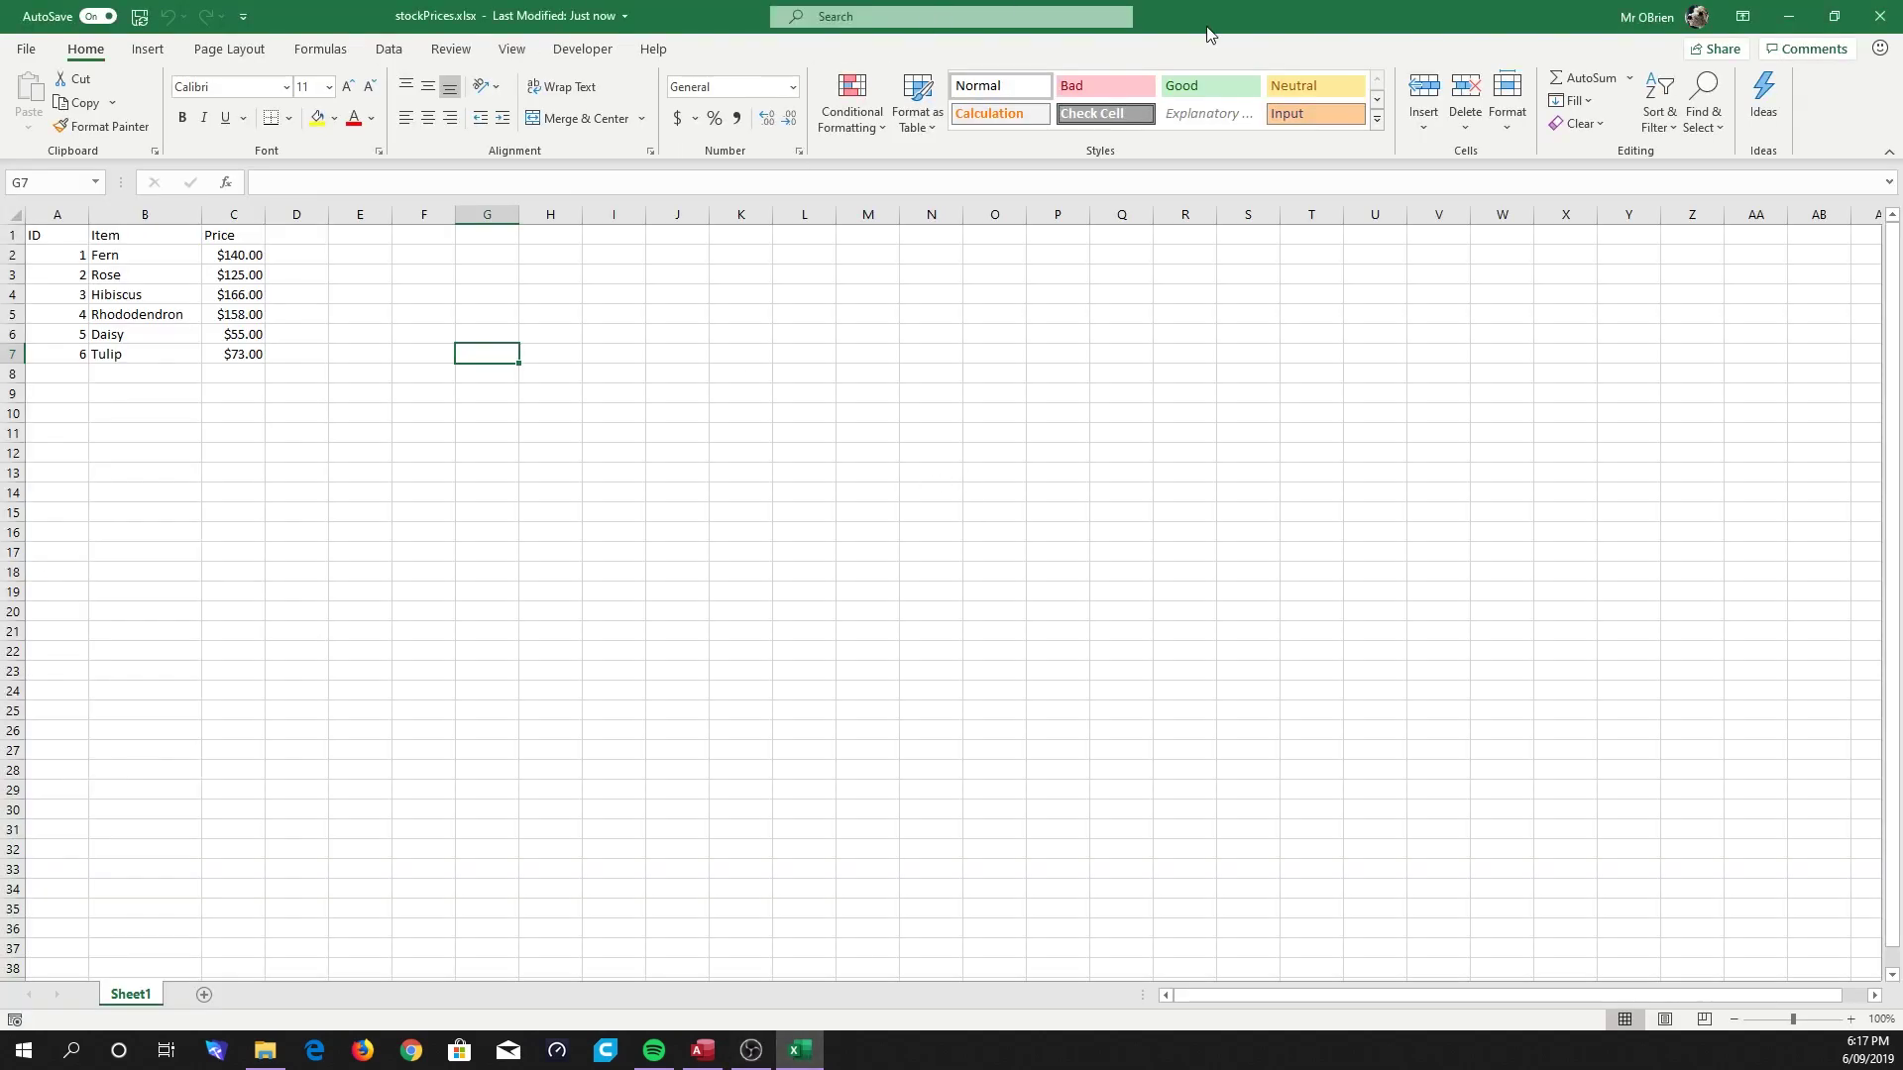
{"action": "left_click_drag", "start_coordinate": [1207, 28], "coordinate": [1109, 236]}
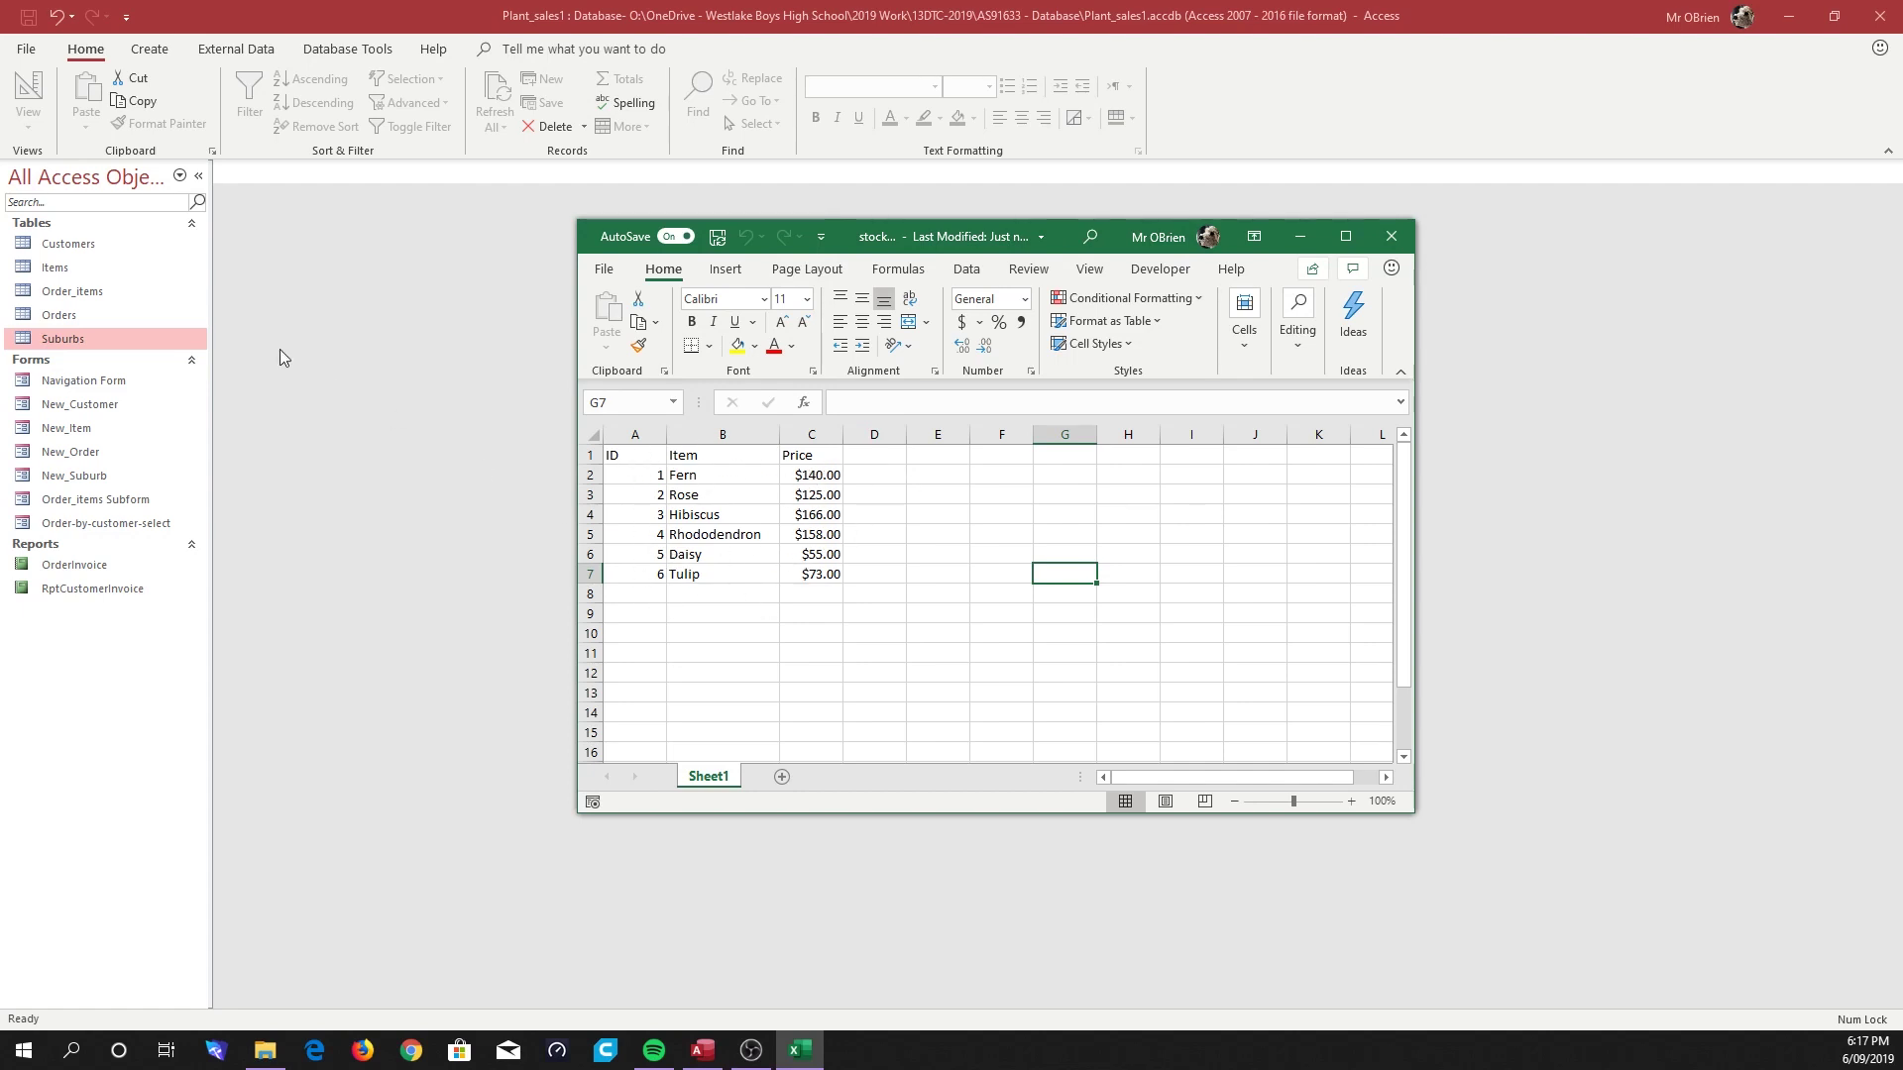
Open the Items table, compare its prices with the stockPrices spreadsheet, then close Excel
{"action": "double_click", "coordinate": [59, 268]}
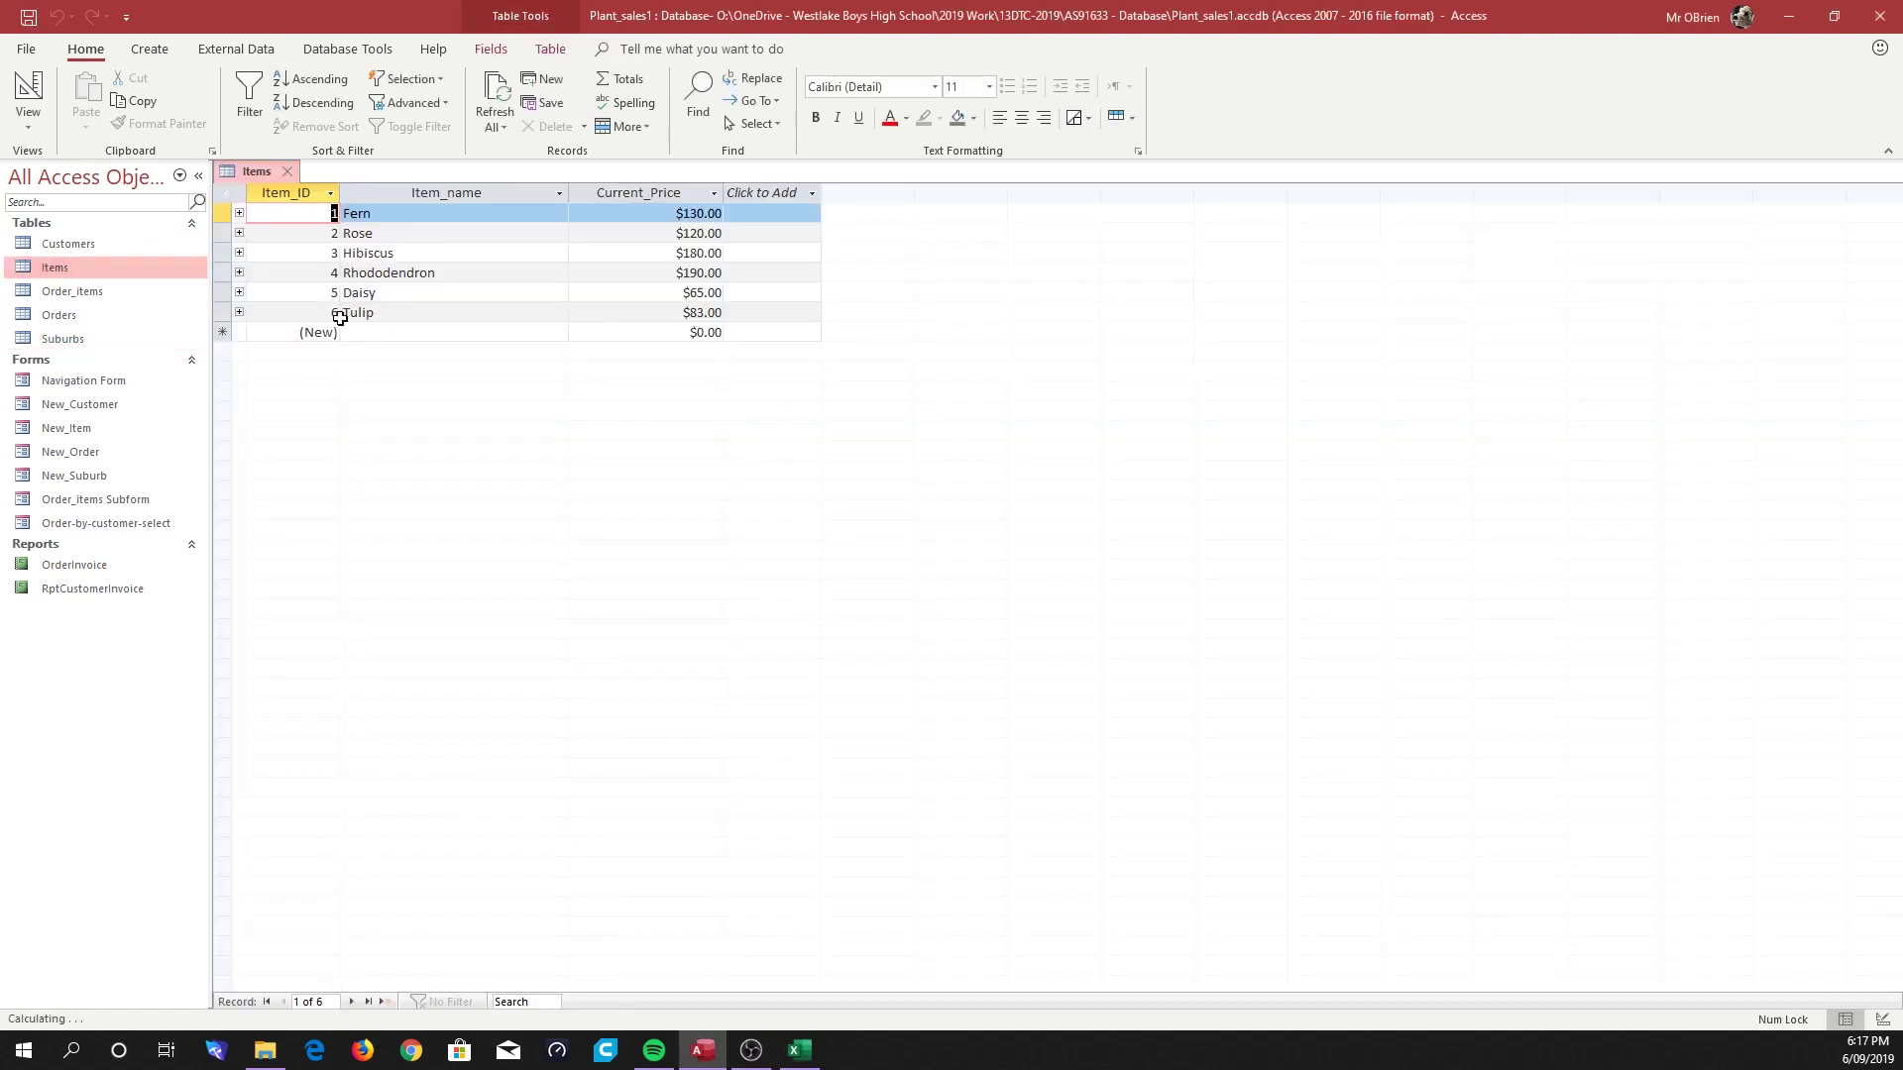
{"action": "left_click_drag", "start_coordinate": [574, 192], "coordinate": [506, 192]}
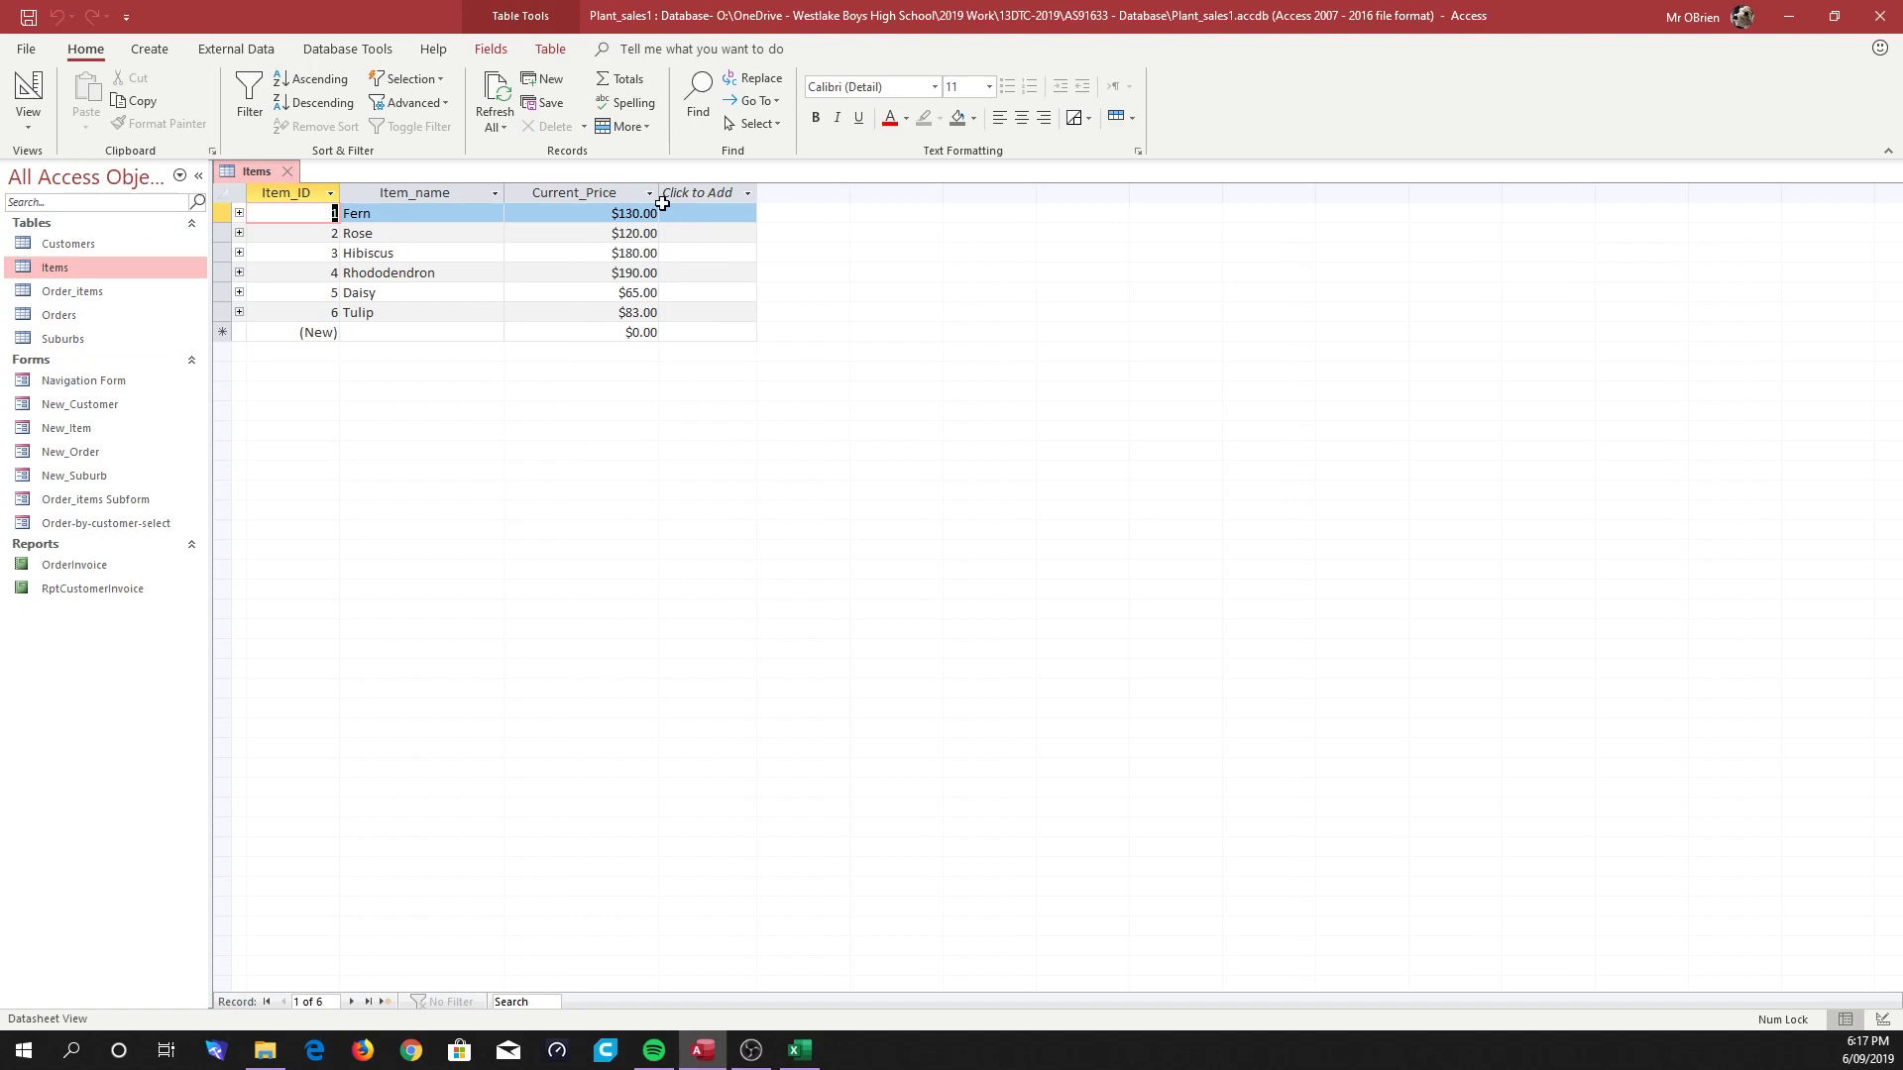
{"action": "left_click", "coordinate": [801, 1050]}
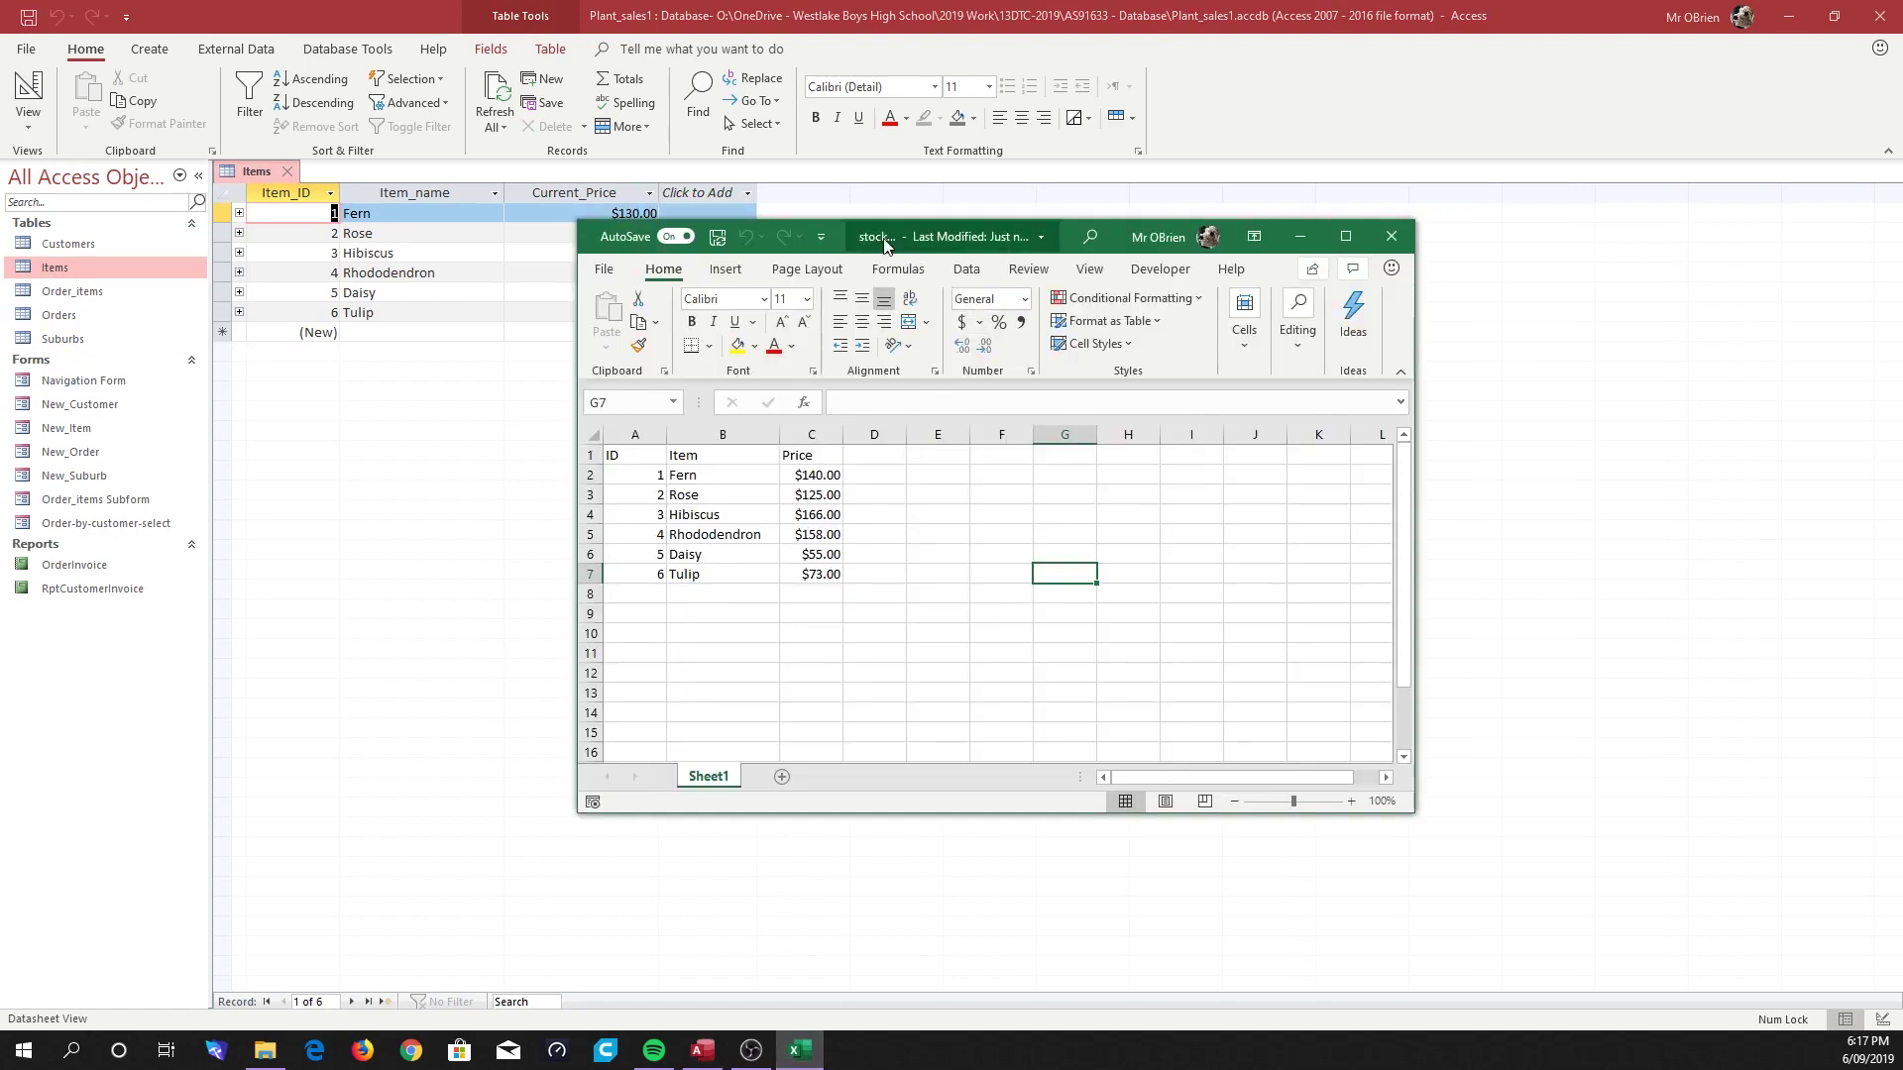
{"action": "left_click_drag", "start_coordinate": [926, 233], "coordinate": [1221, 59]}
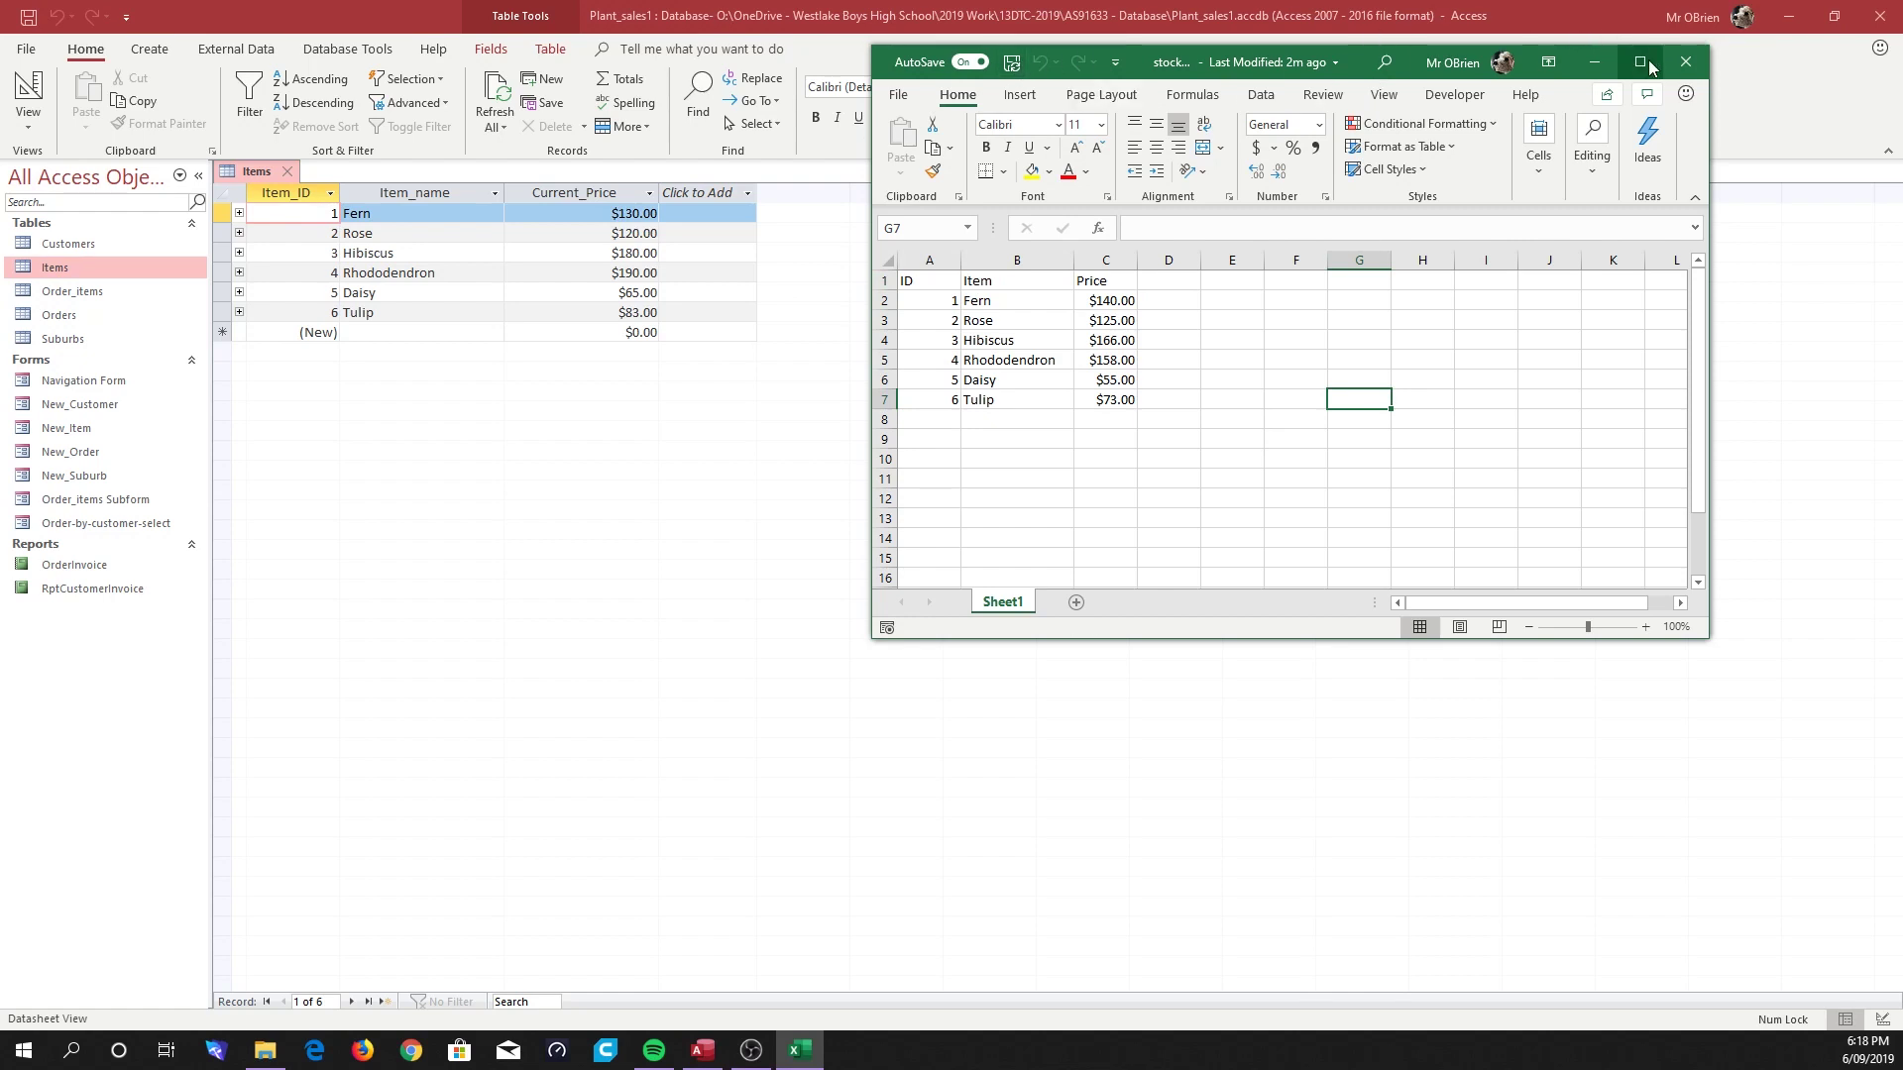
{"action": "left_click", "coordinate": [1684, 64]}
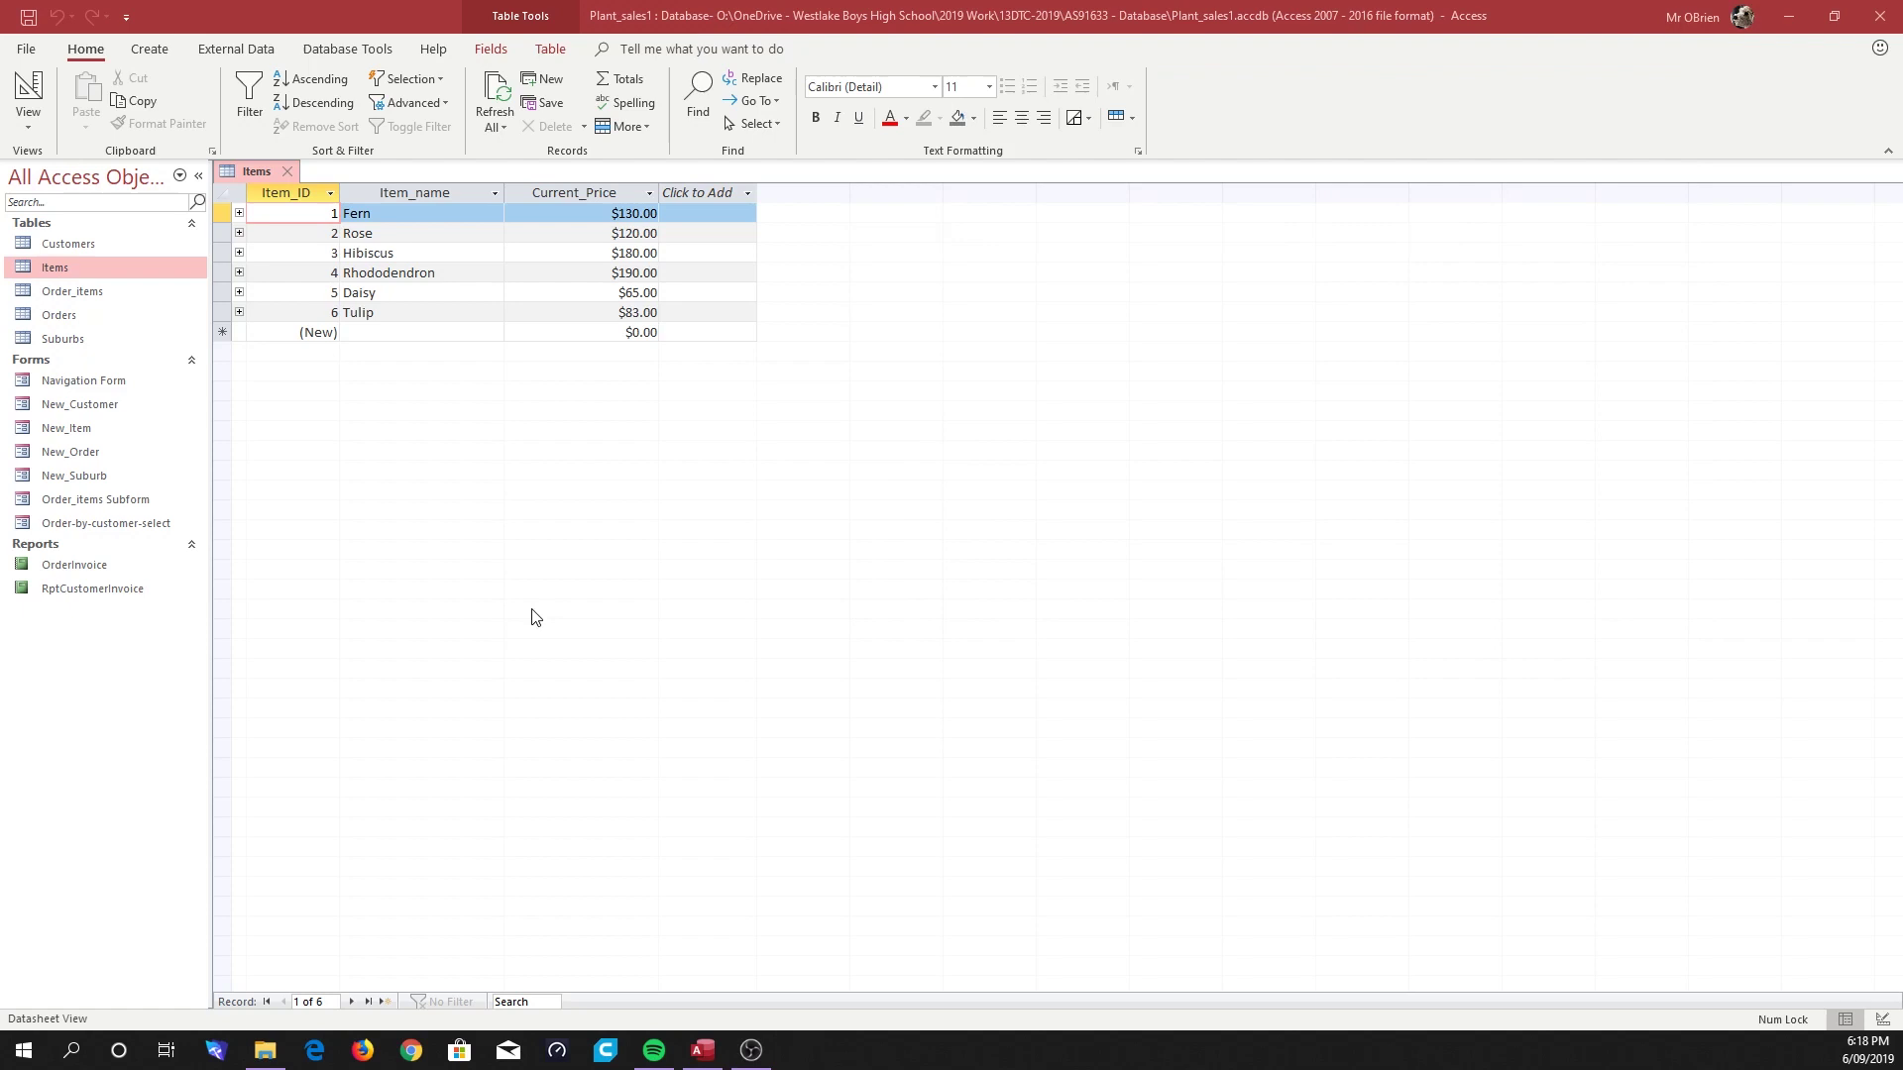
Open the Get External Data – Excel Spreadsheet dialog via New Data Source > From File > Excel
{"action": "left_click", "coordinate": [236, 51]}
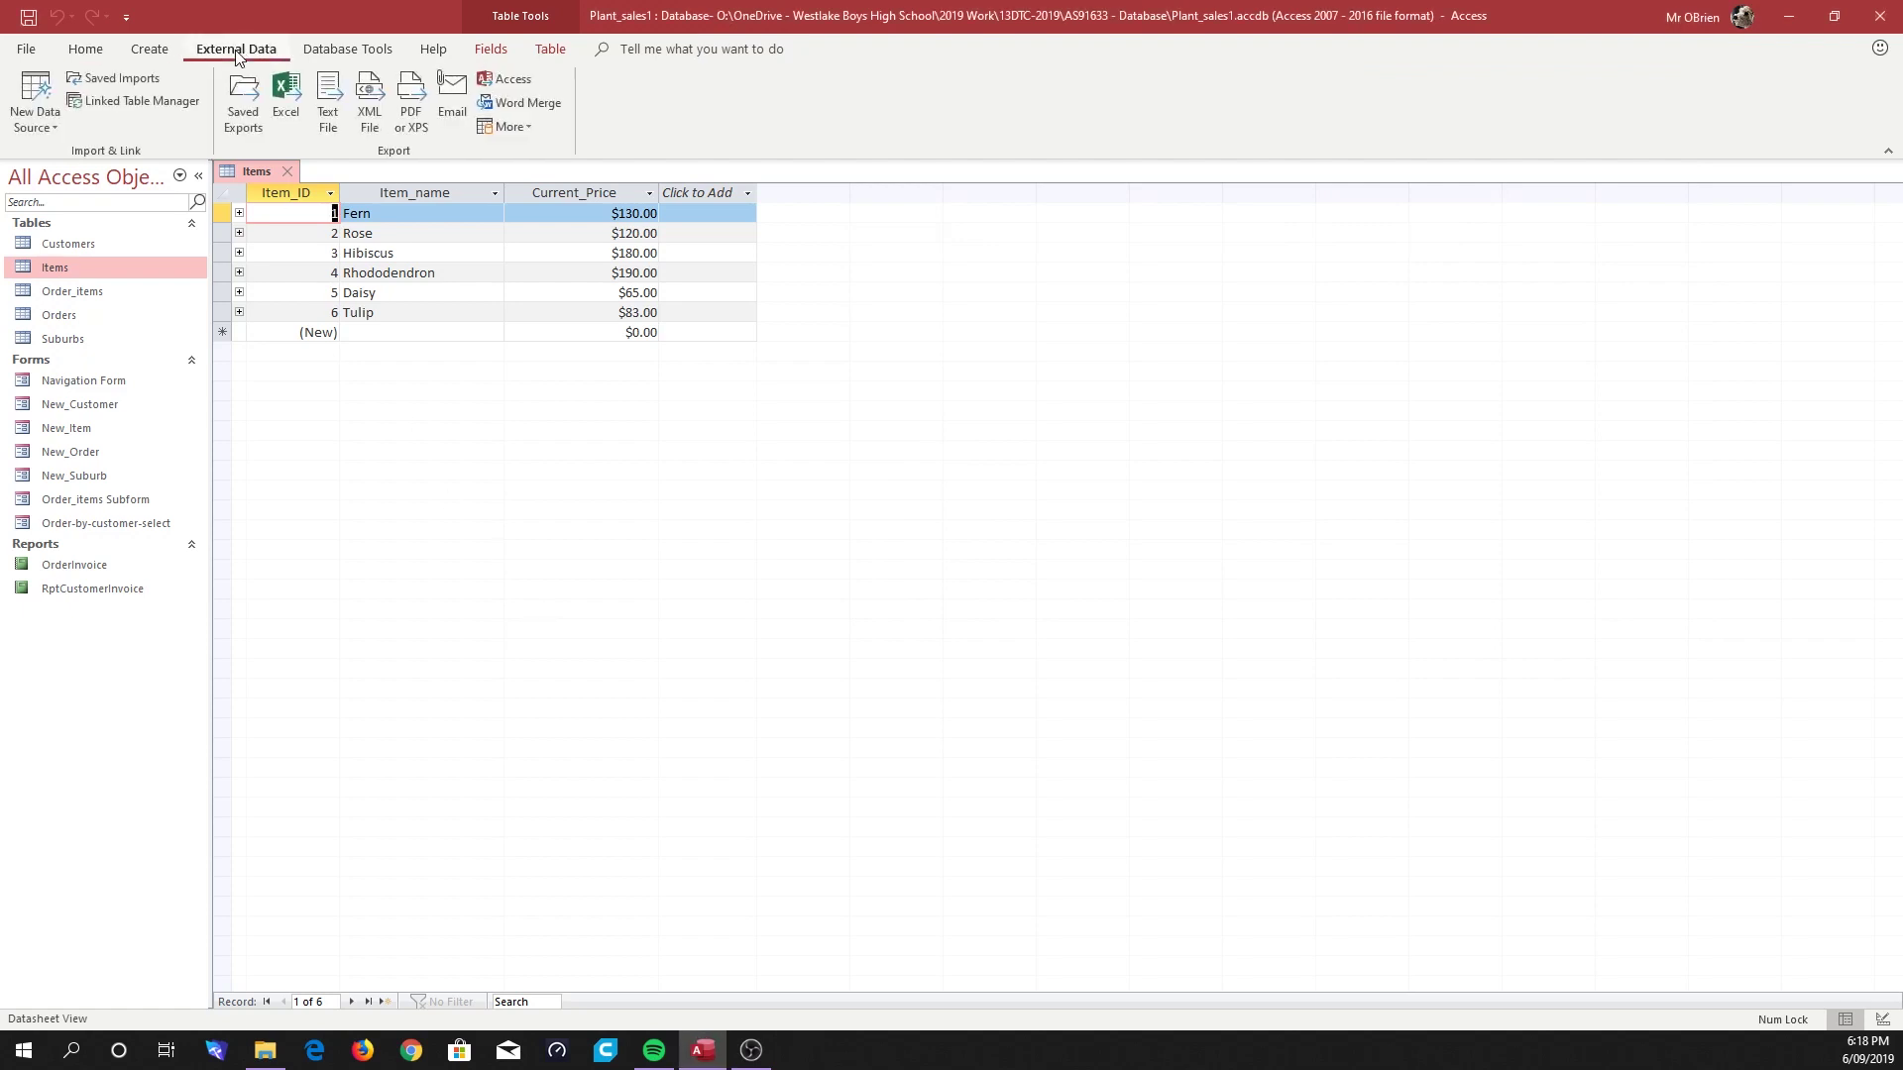
{"action": "left_click", "coordinate": [43, 125]}
{"action": "mouse_move", "coordinate": [81, 169]}
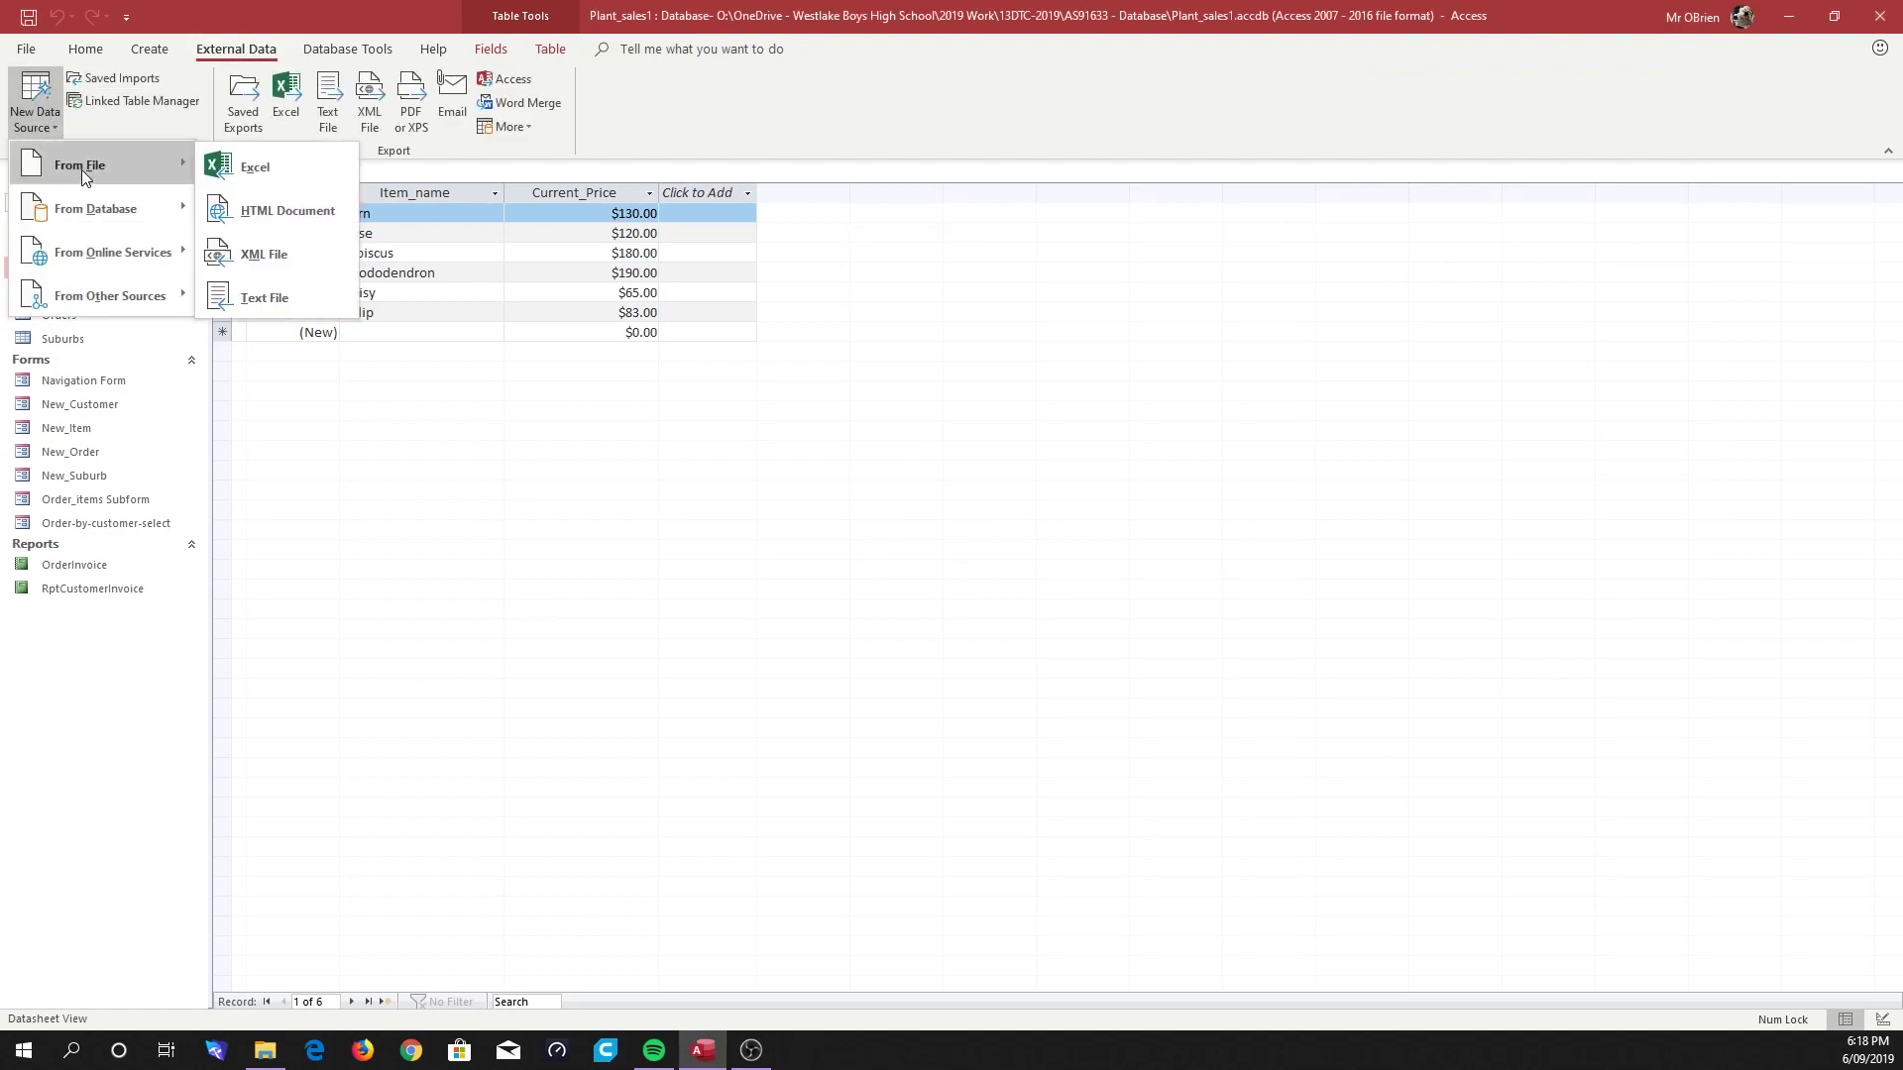
{"action": "left_click", "coordinate": [253, 167]}
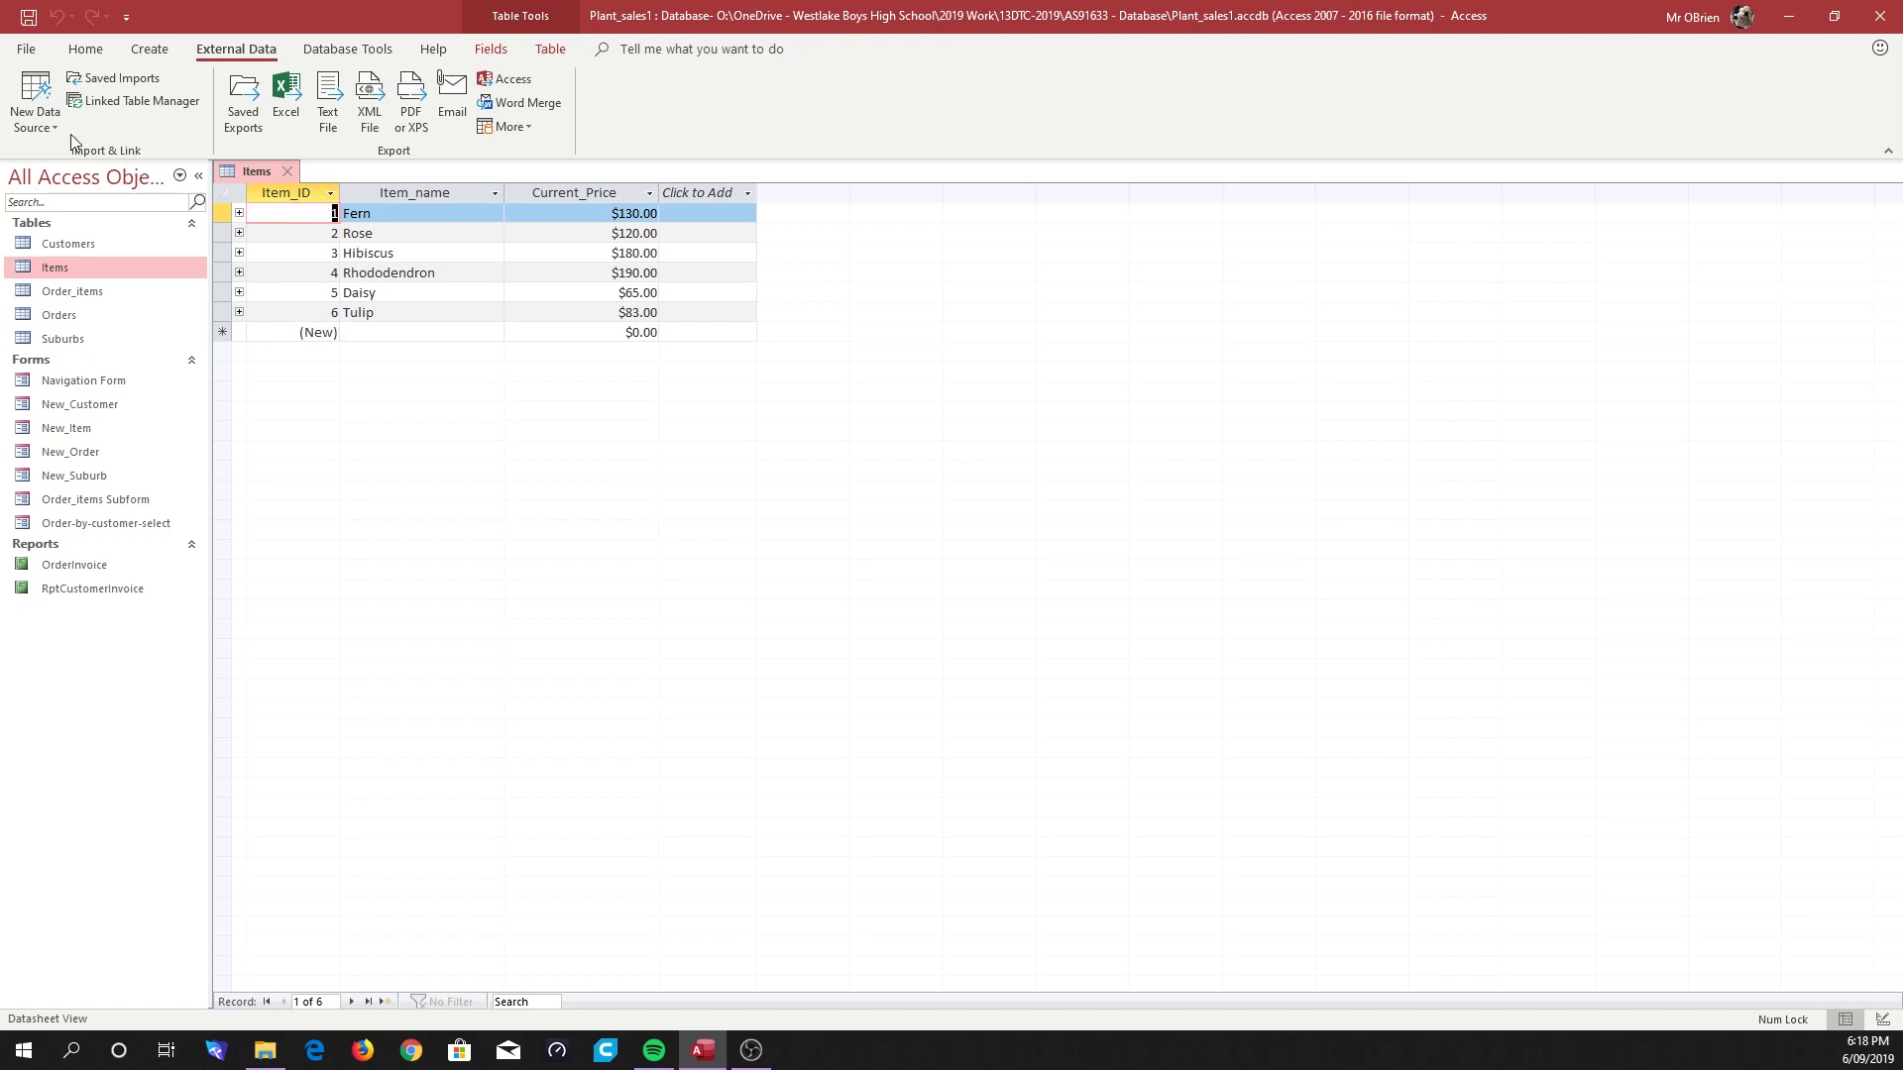
{"action": "left_click", "coordinate": [45, 128]}
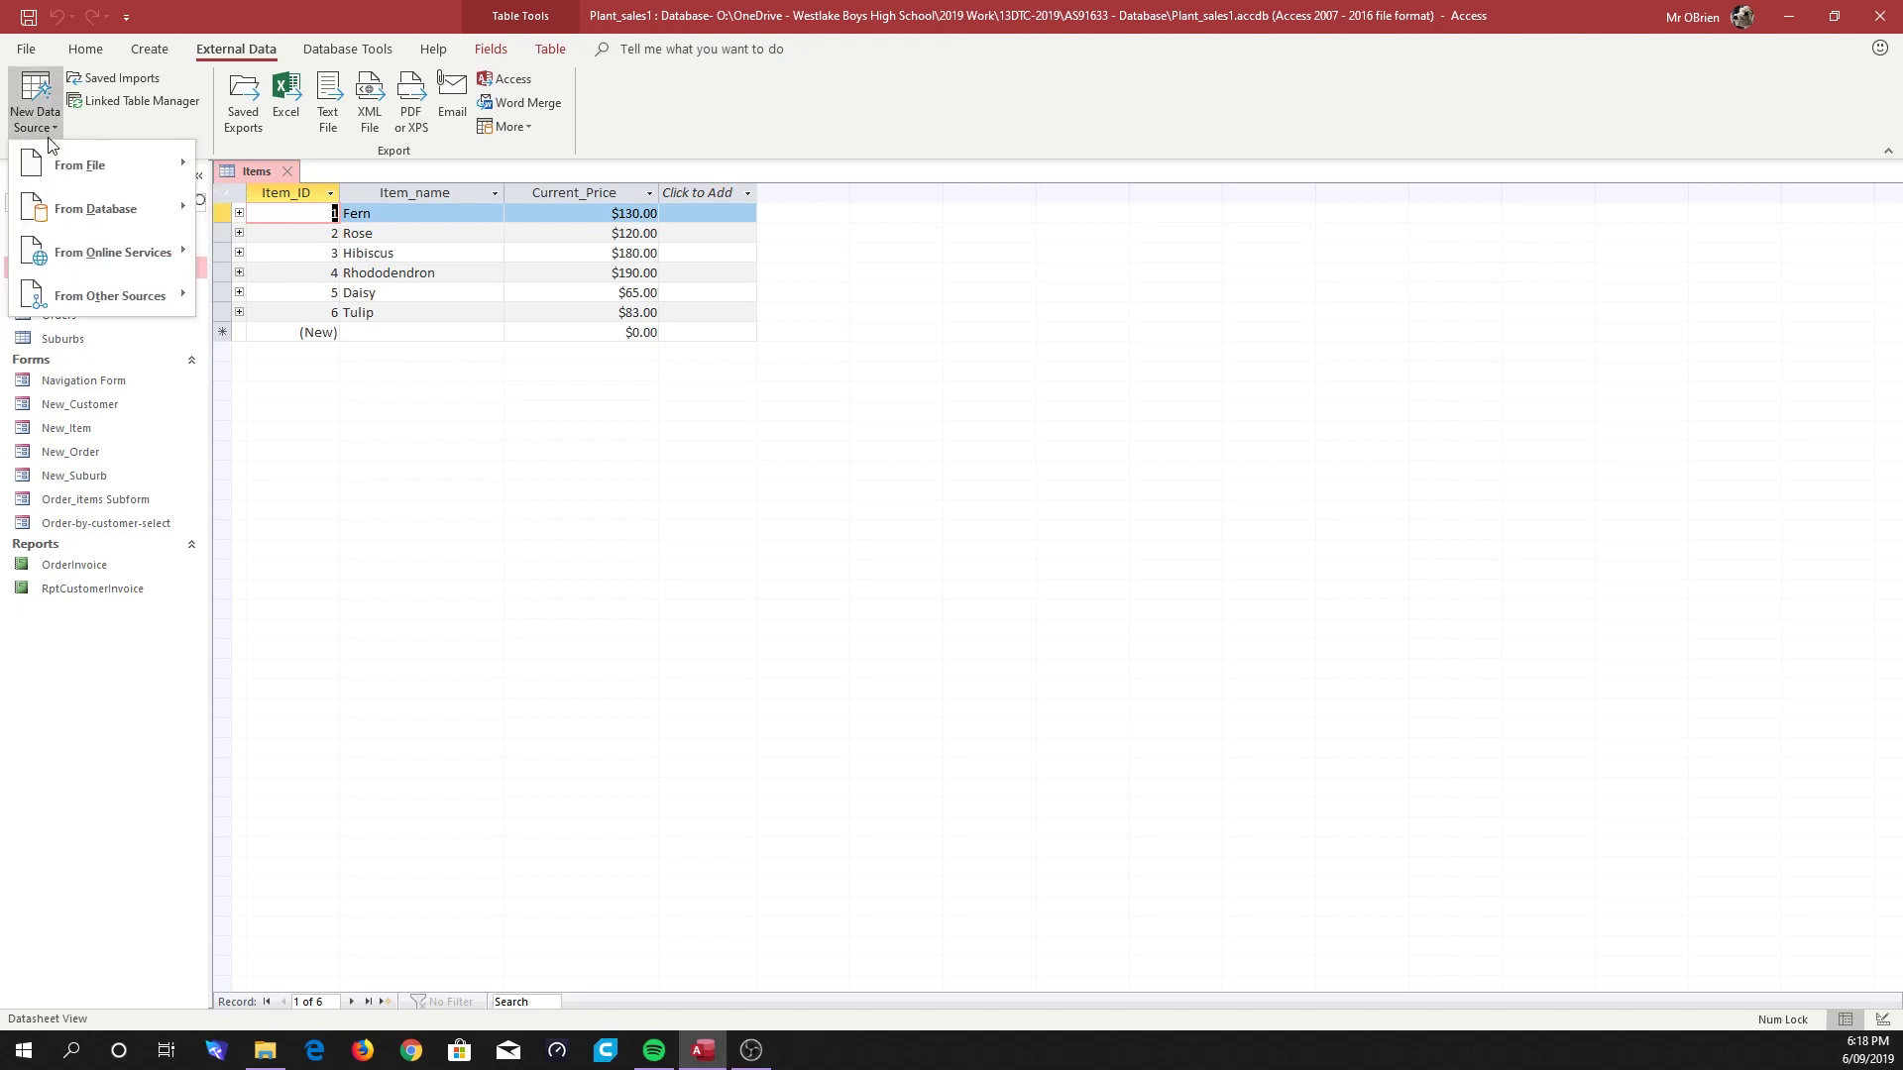
{"action": "mouse_move", "coordinate": [61, 164]}
{"action": "left_click", "coordinate": [236, 174]}
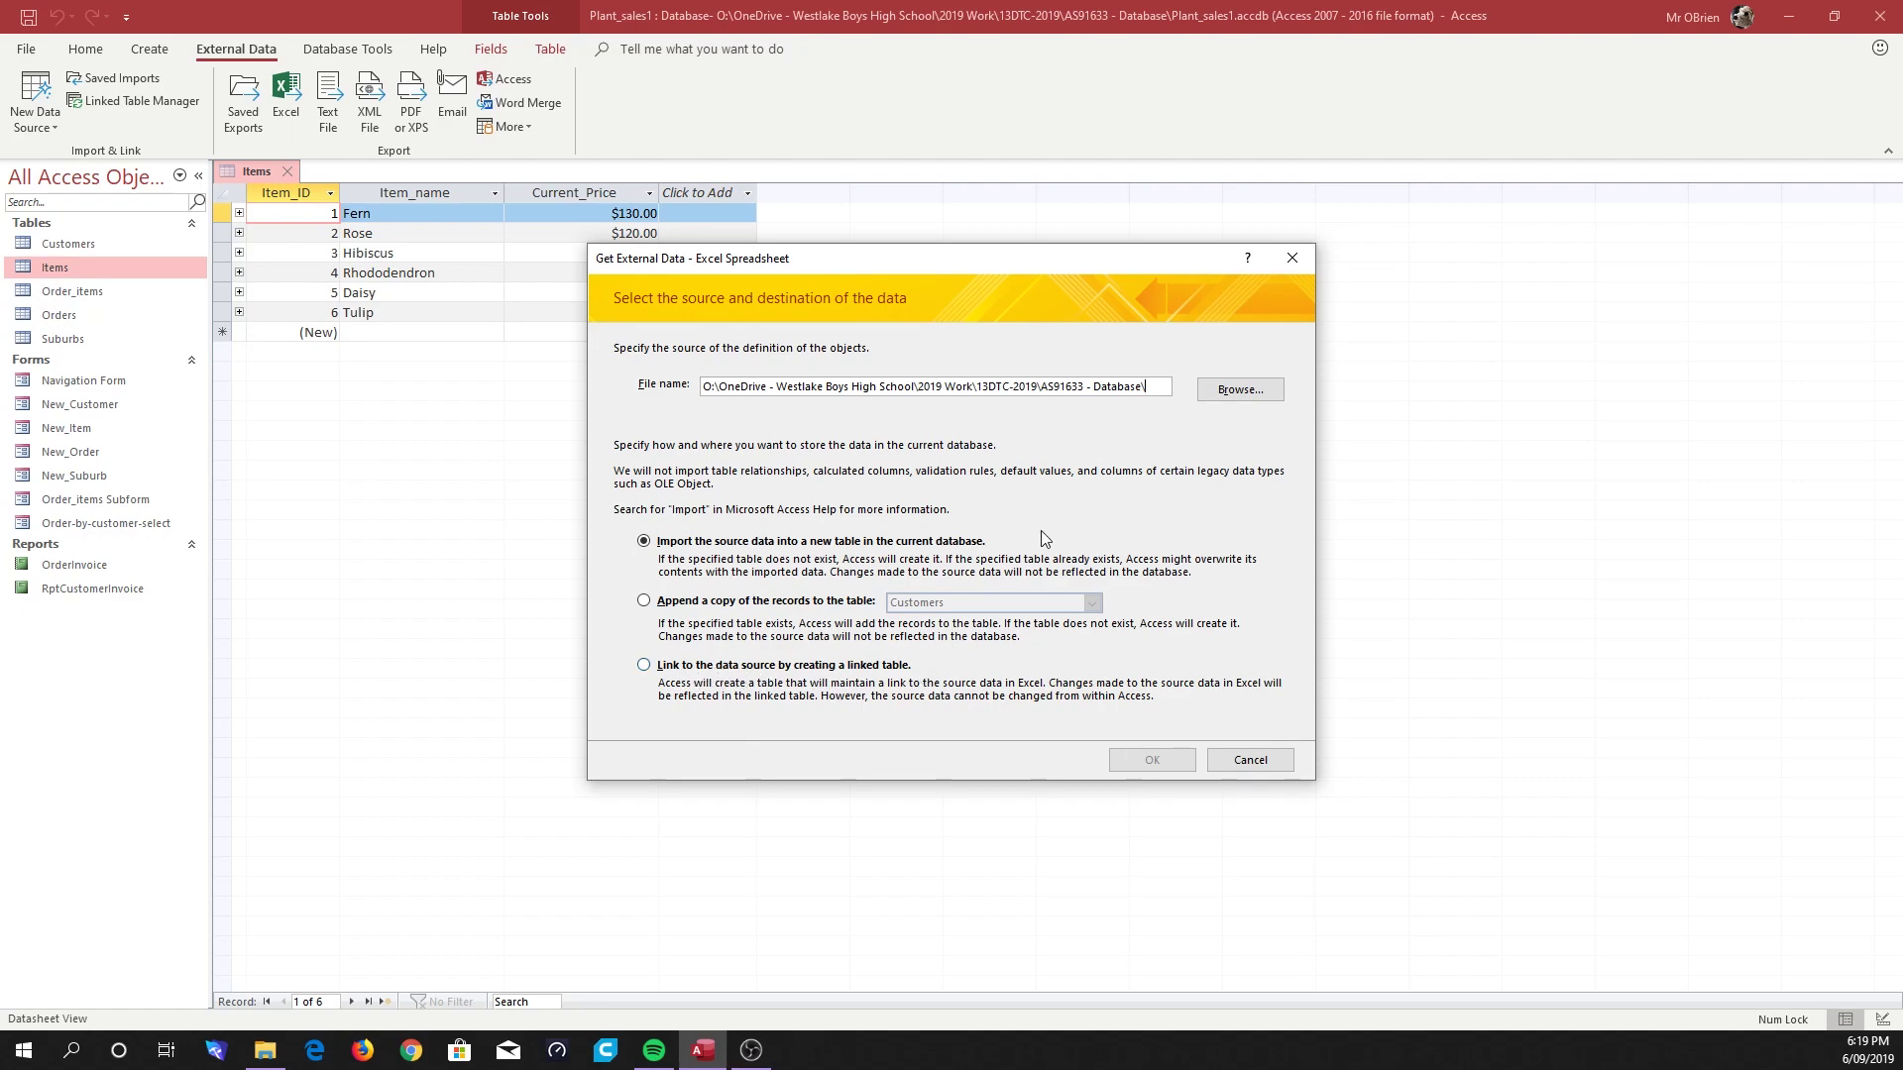
Choose stockPrices.xlsx as the source and link to it by creating a linked table
{"action": "left_click", "coordinate": [1268, 394]}
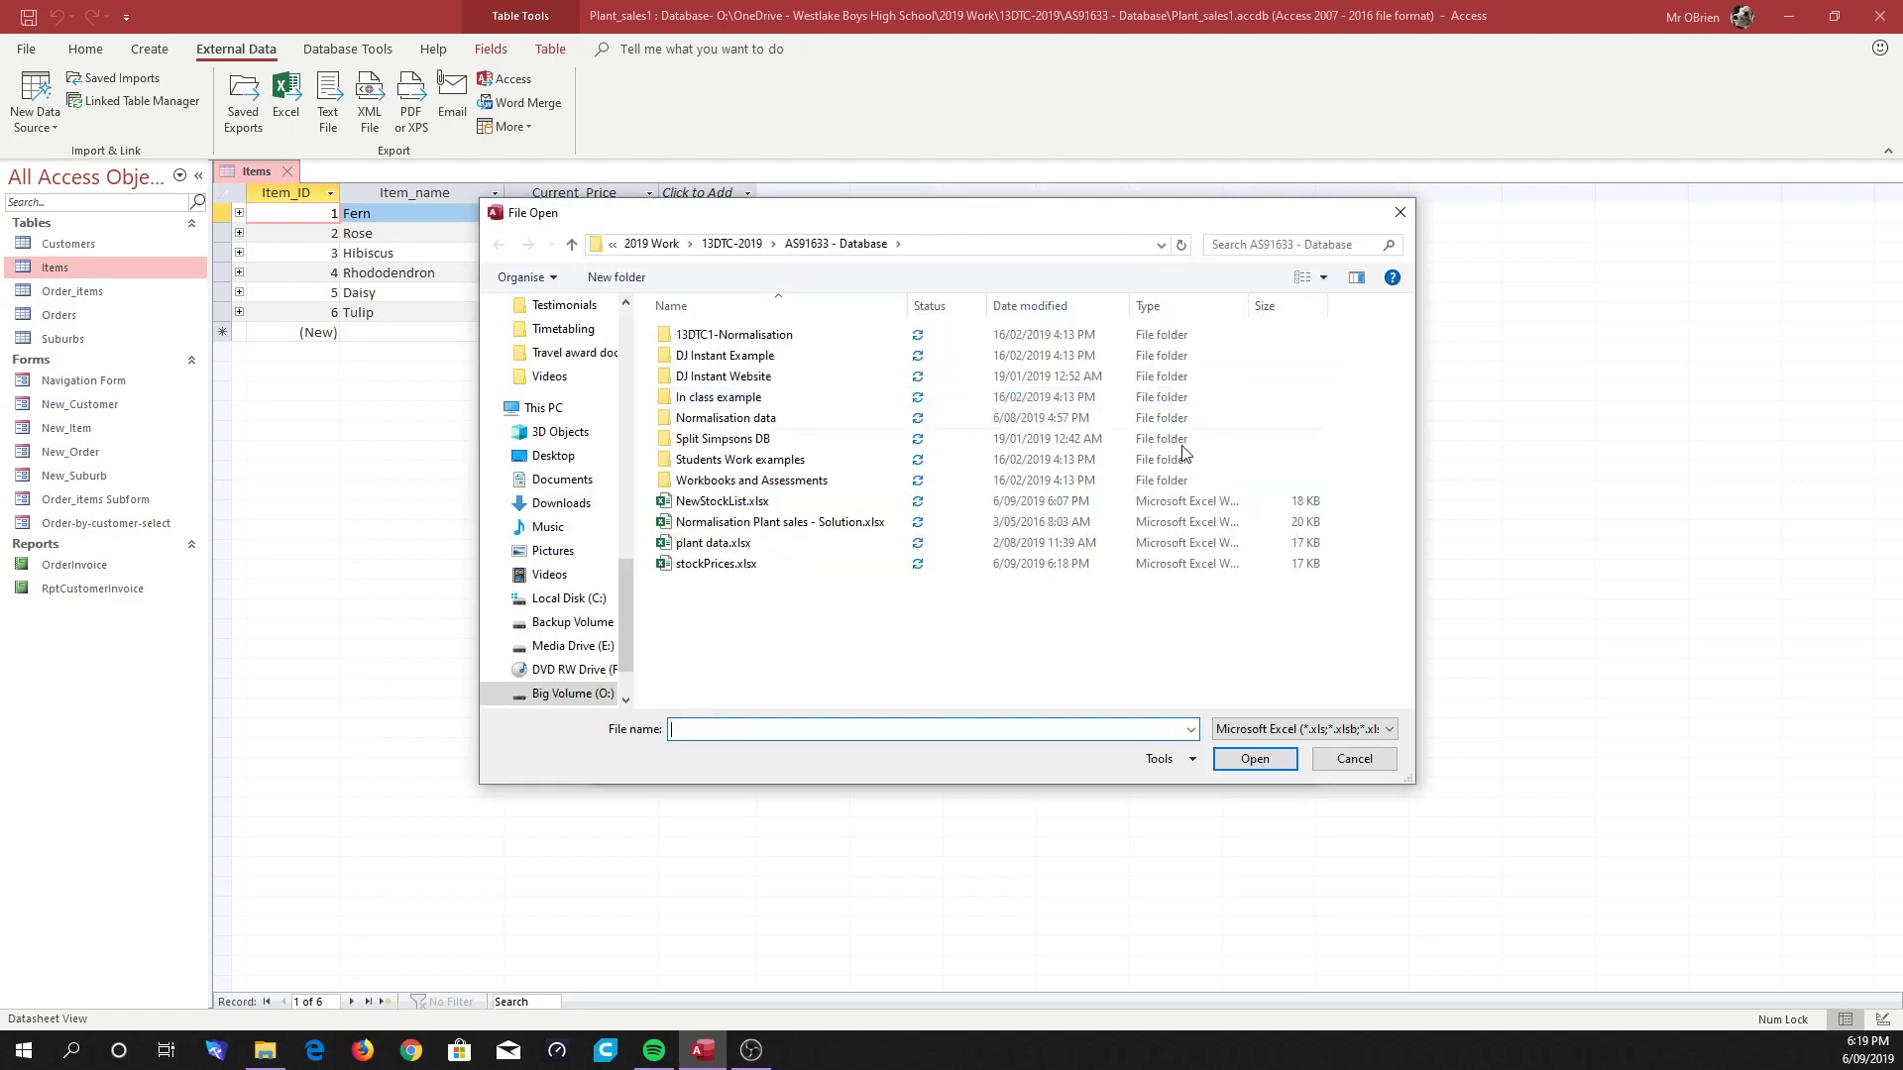
{"action": "double_click", "coordinate": [714, 564]}
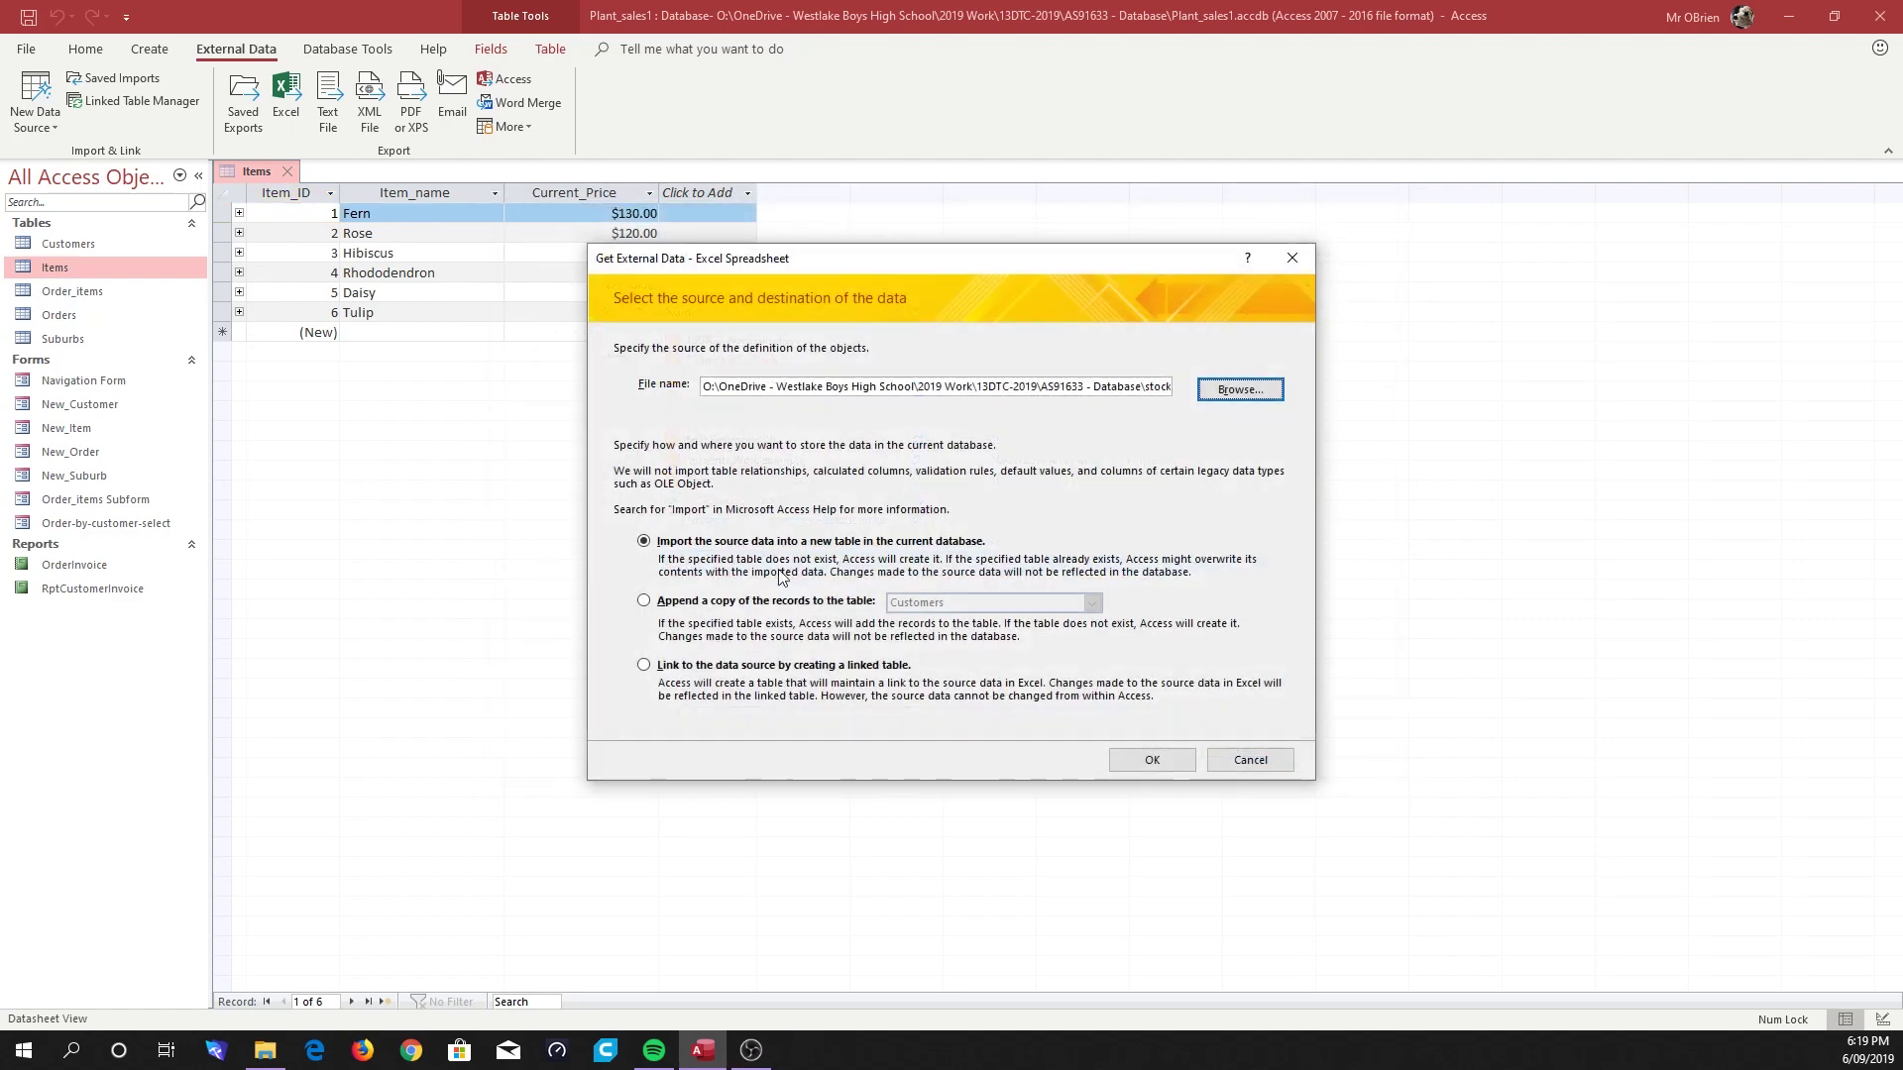
{"action": "left_click", "coordinate": [644, 665]}
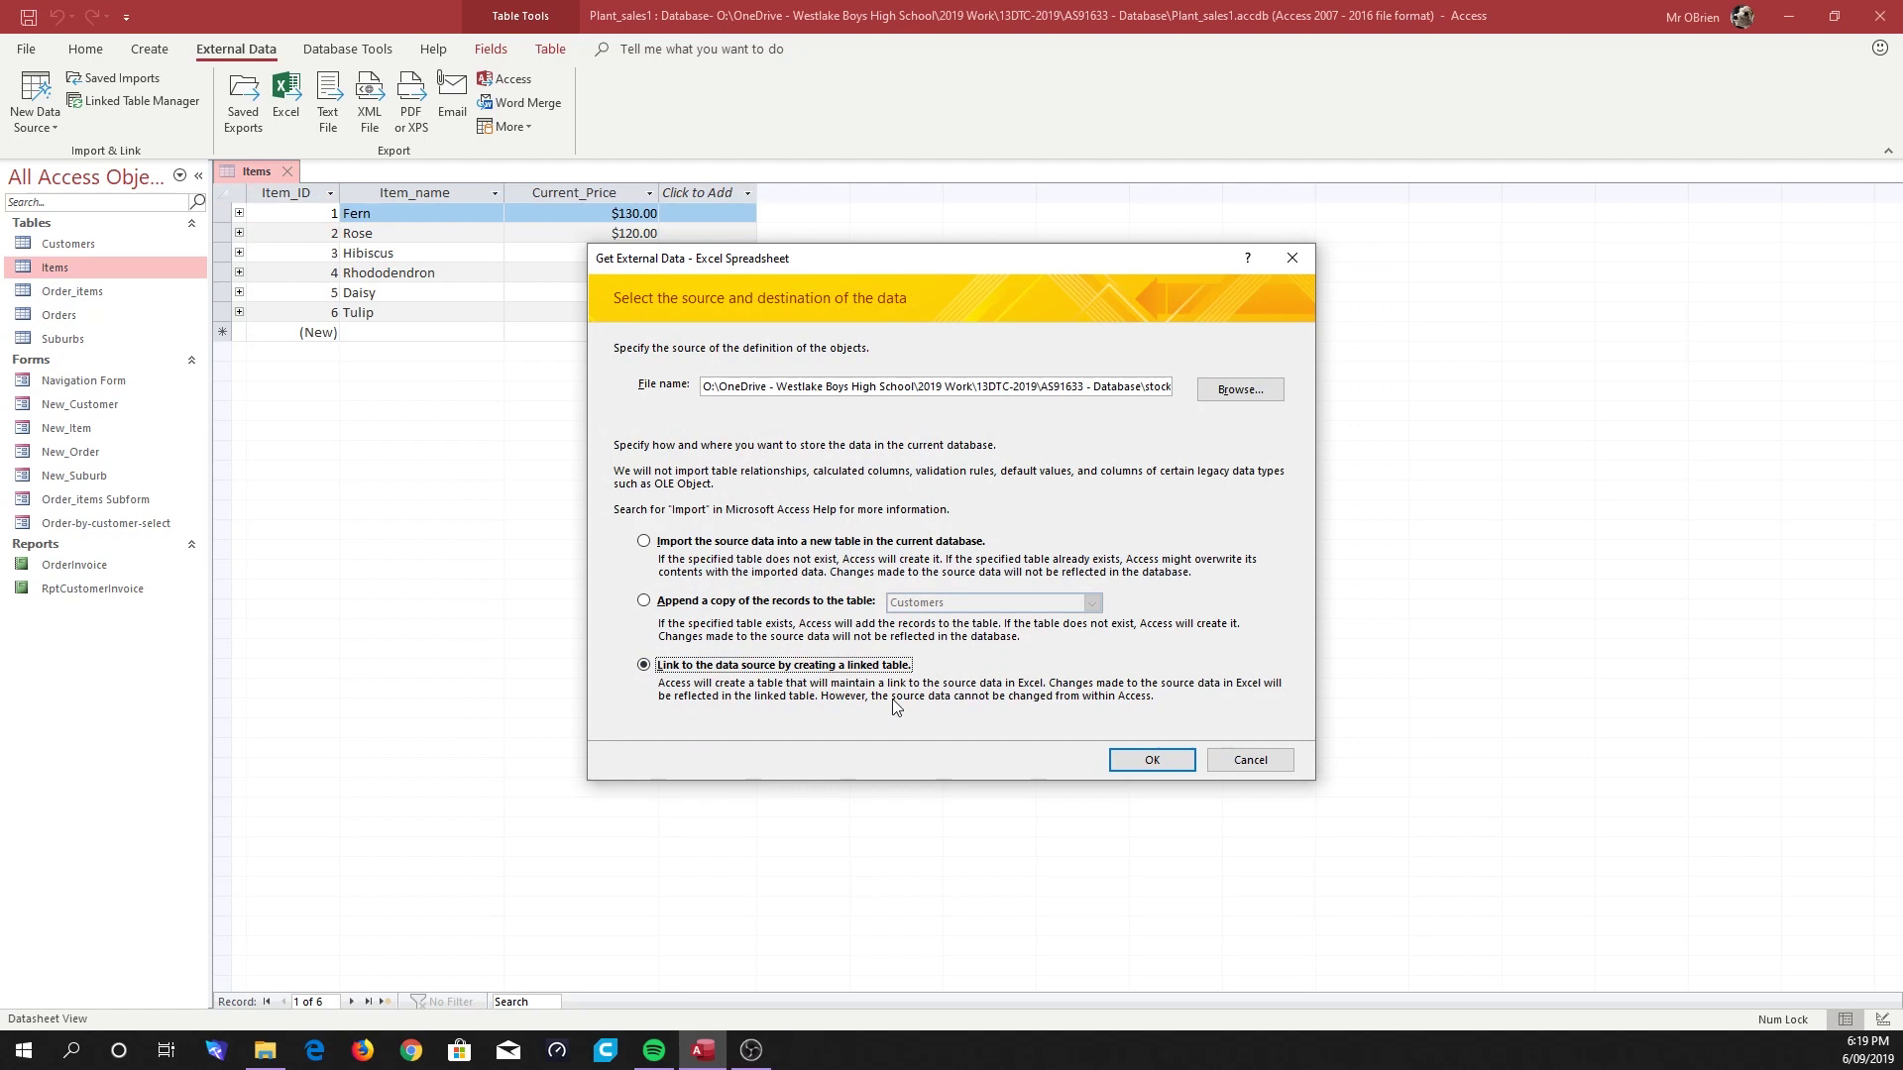
{"action": "left_click", "coordinate": [1152, 760]}
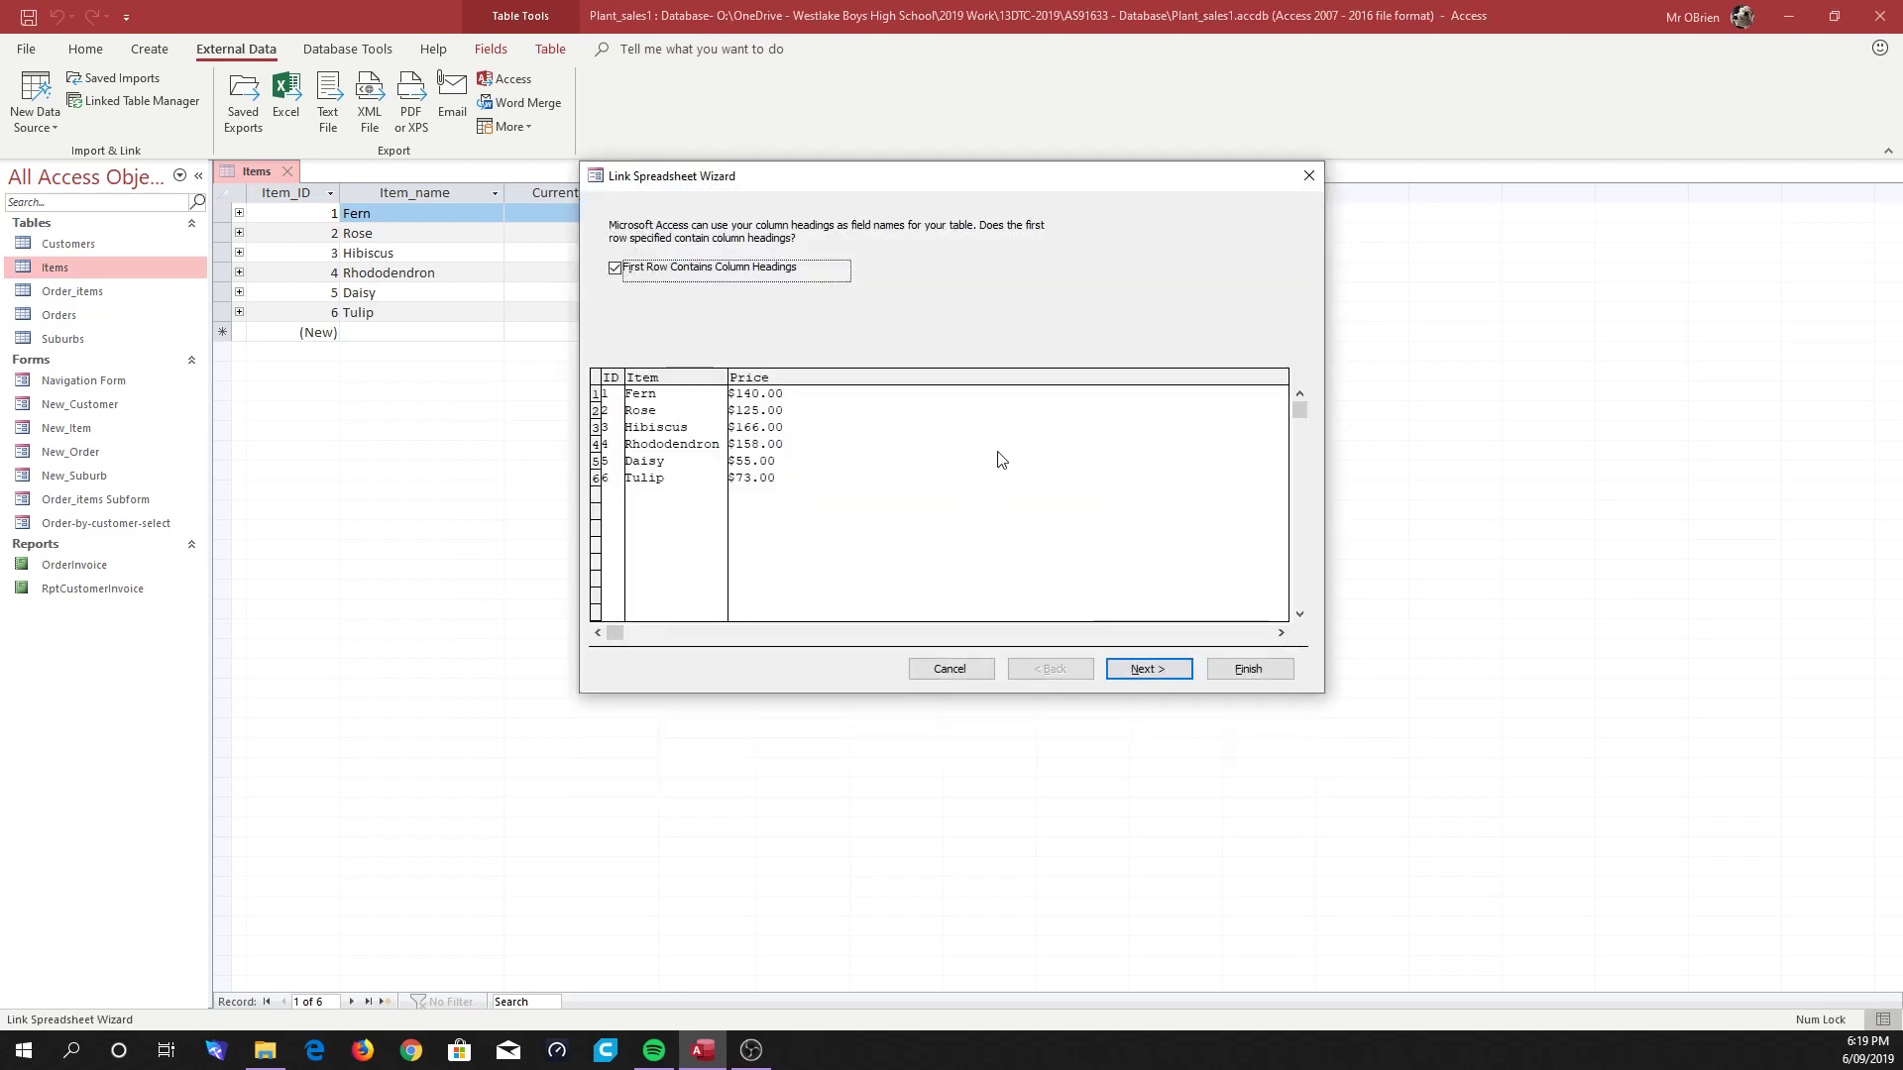
Keep First Row Contains Column Headings checked and advance to the table-naming page
{"action": "left_click_drag", "start_coordinate": [929, 176], "coordinate": [1058, 160]}
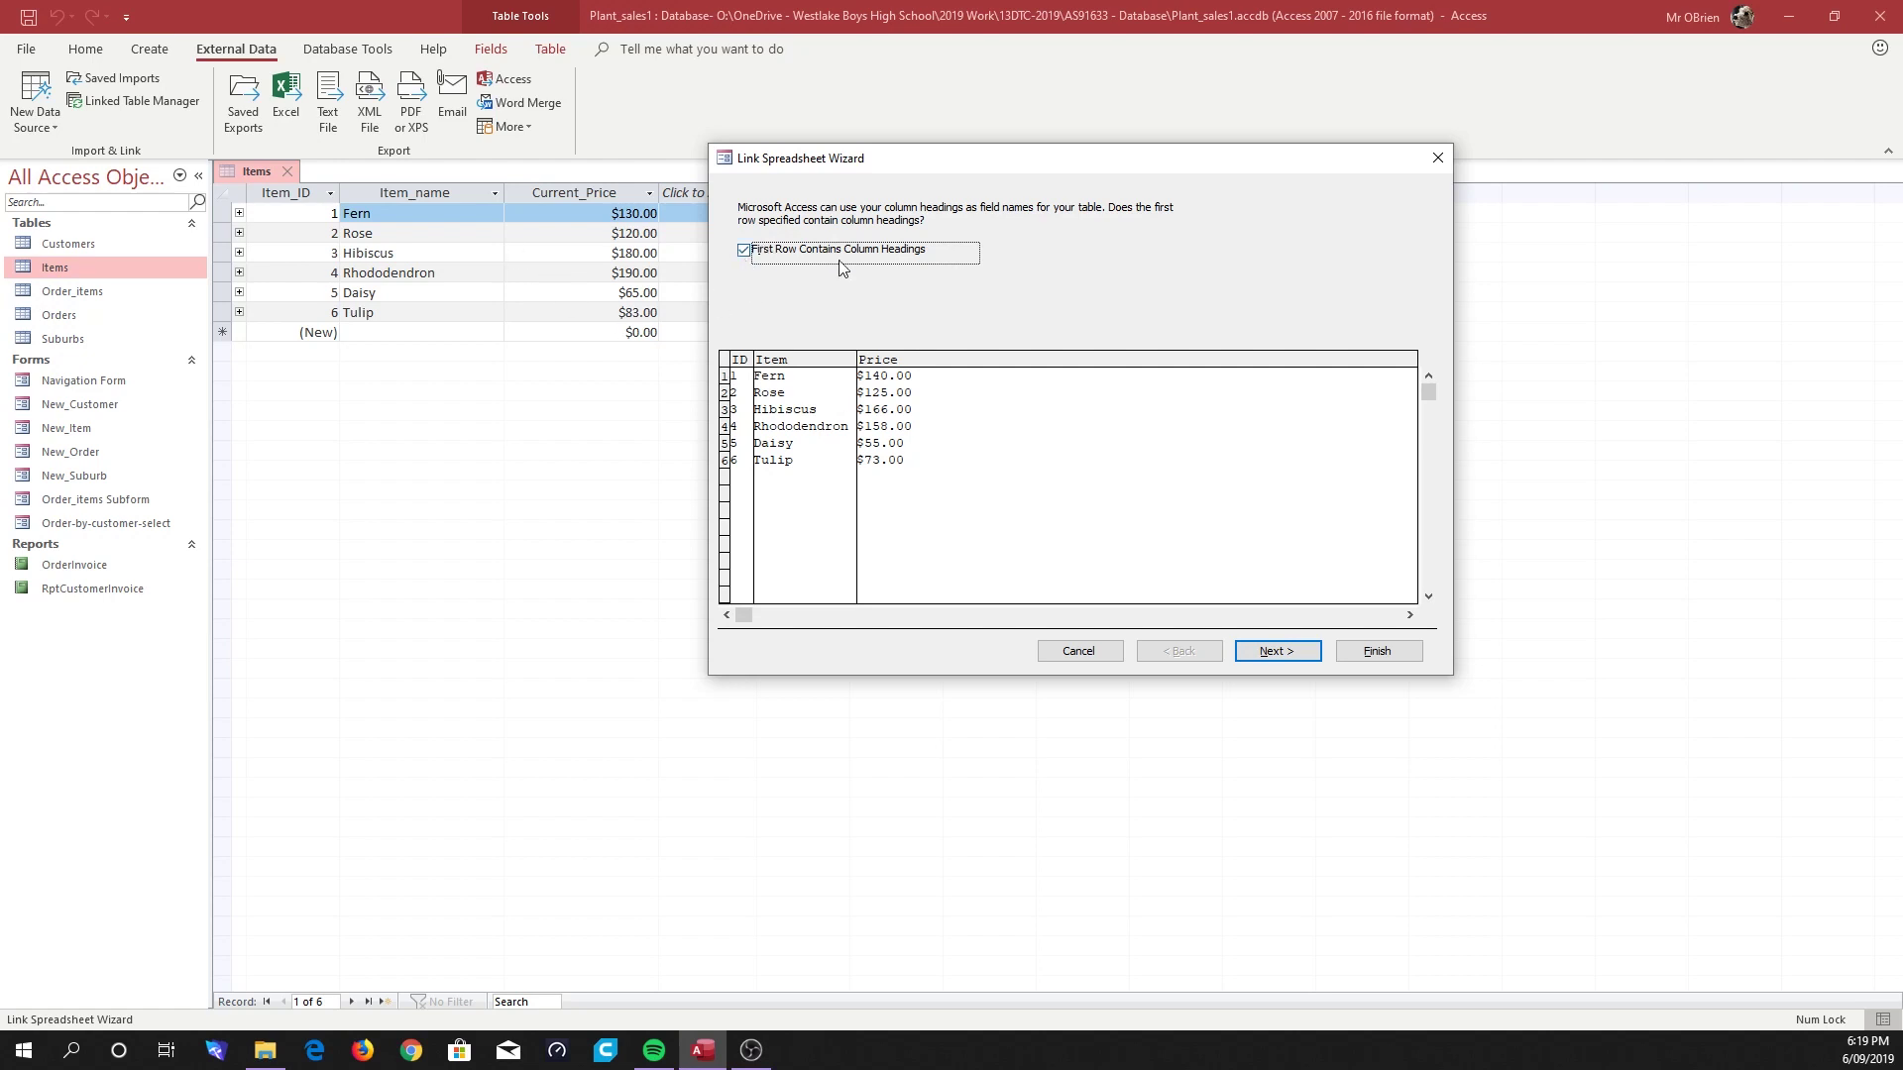
{"action": "left_click", "coordinate": [745, 251]}
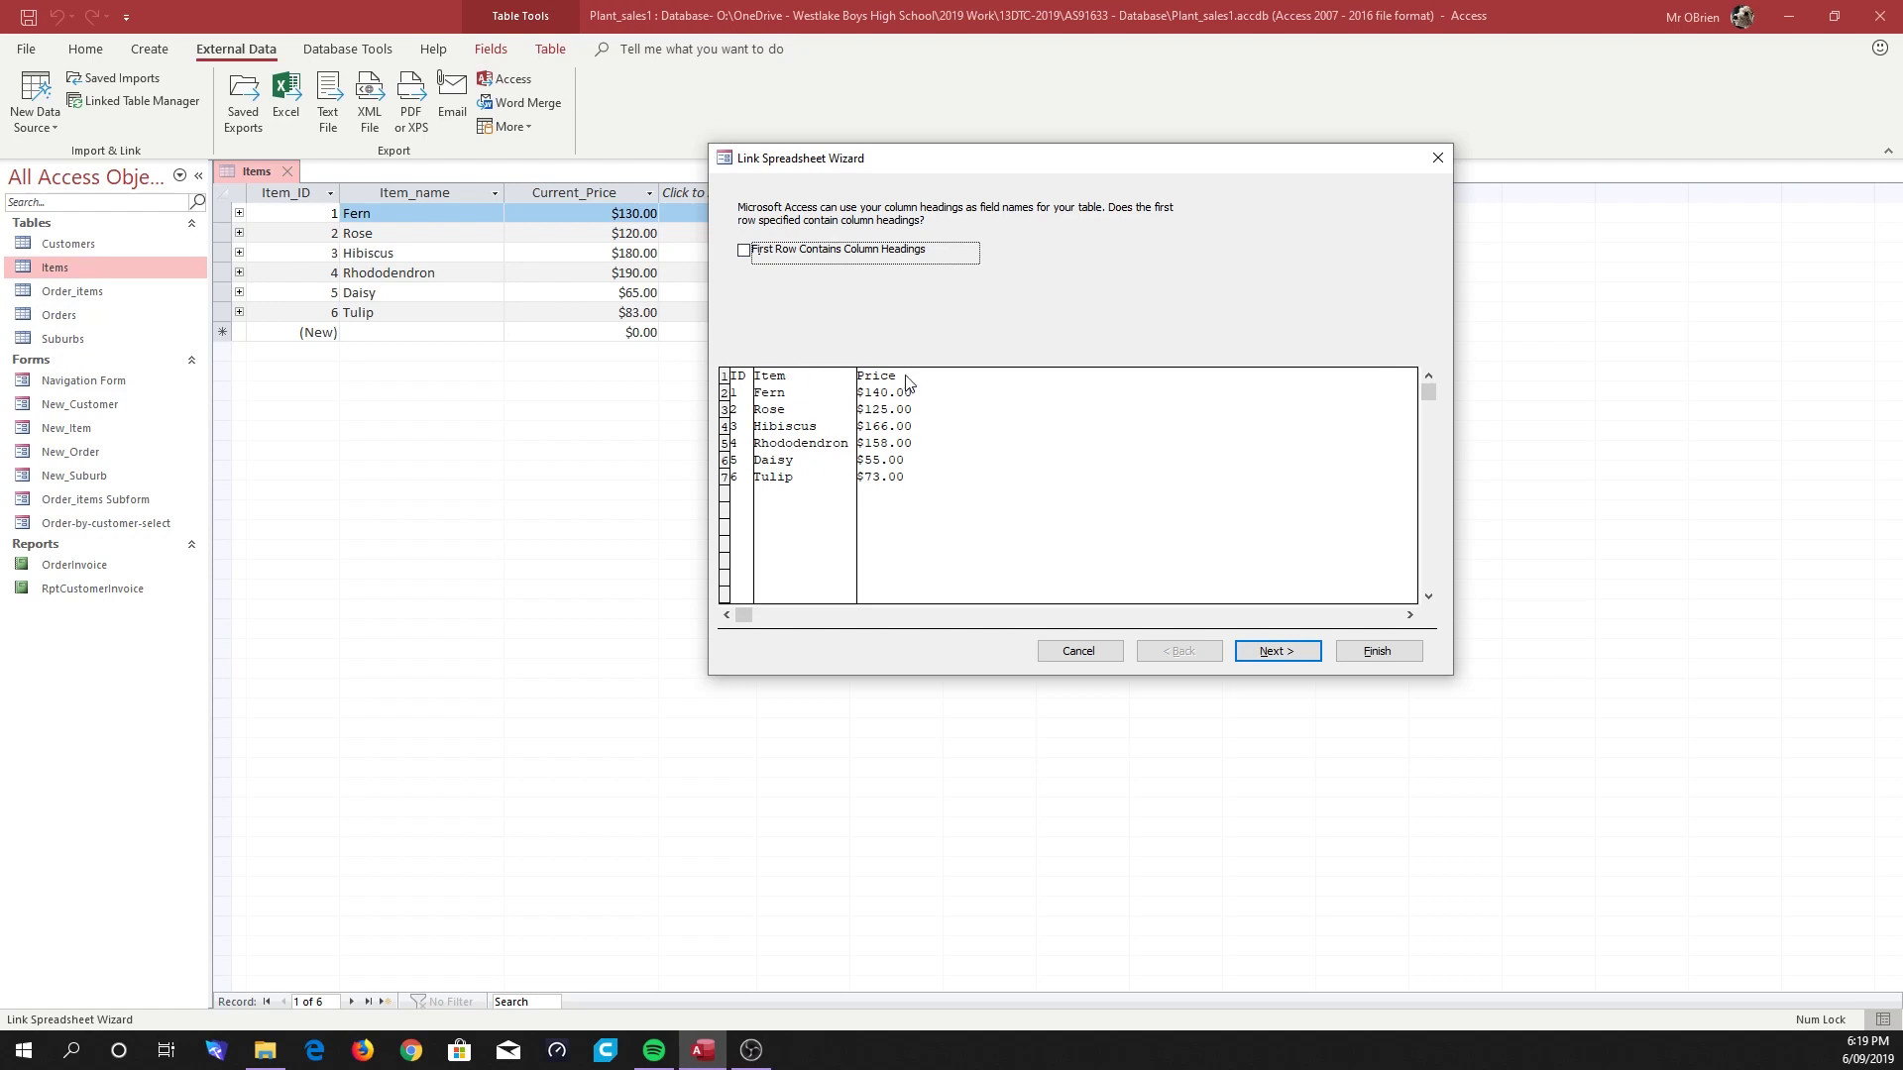
{"action": "left_click", "coordinate": [744, 254]}
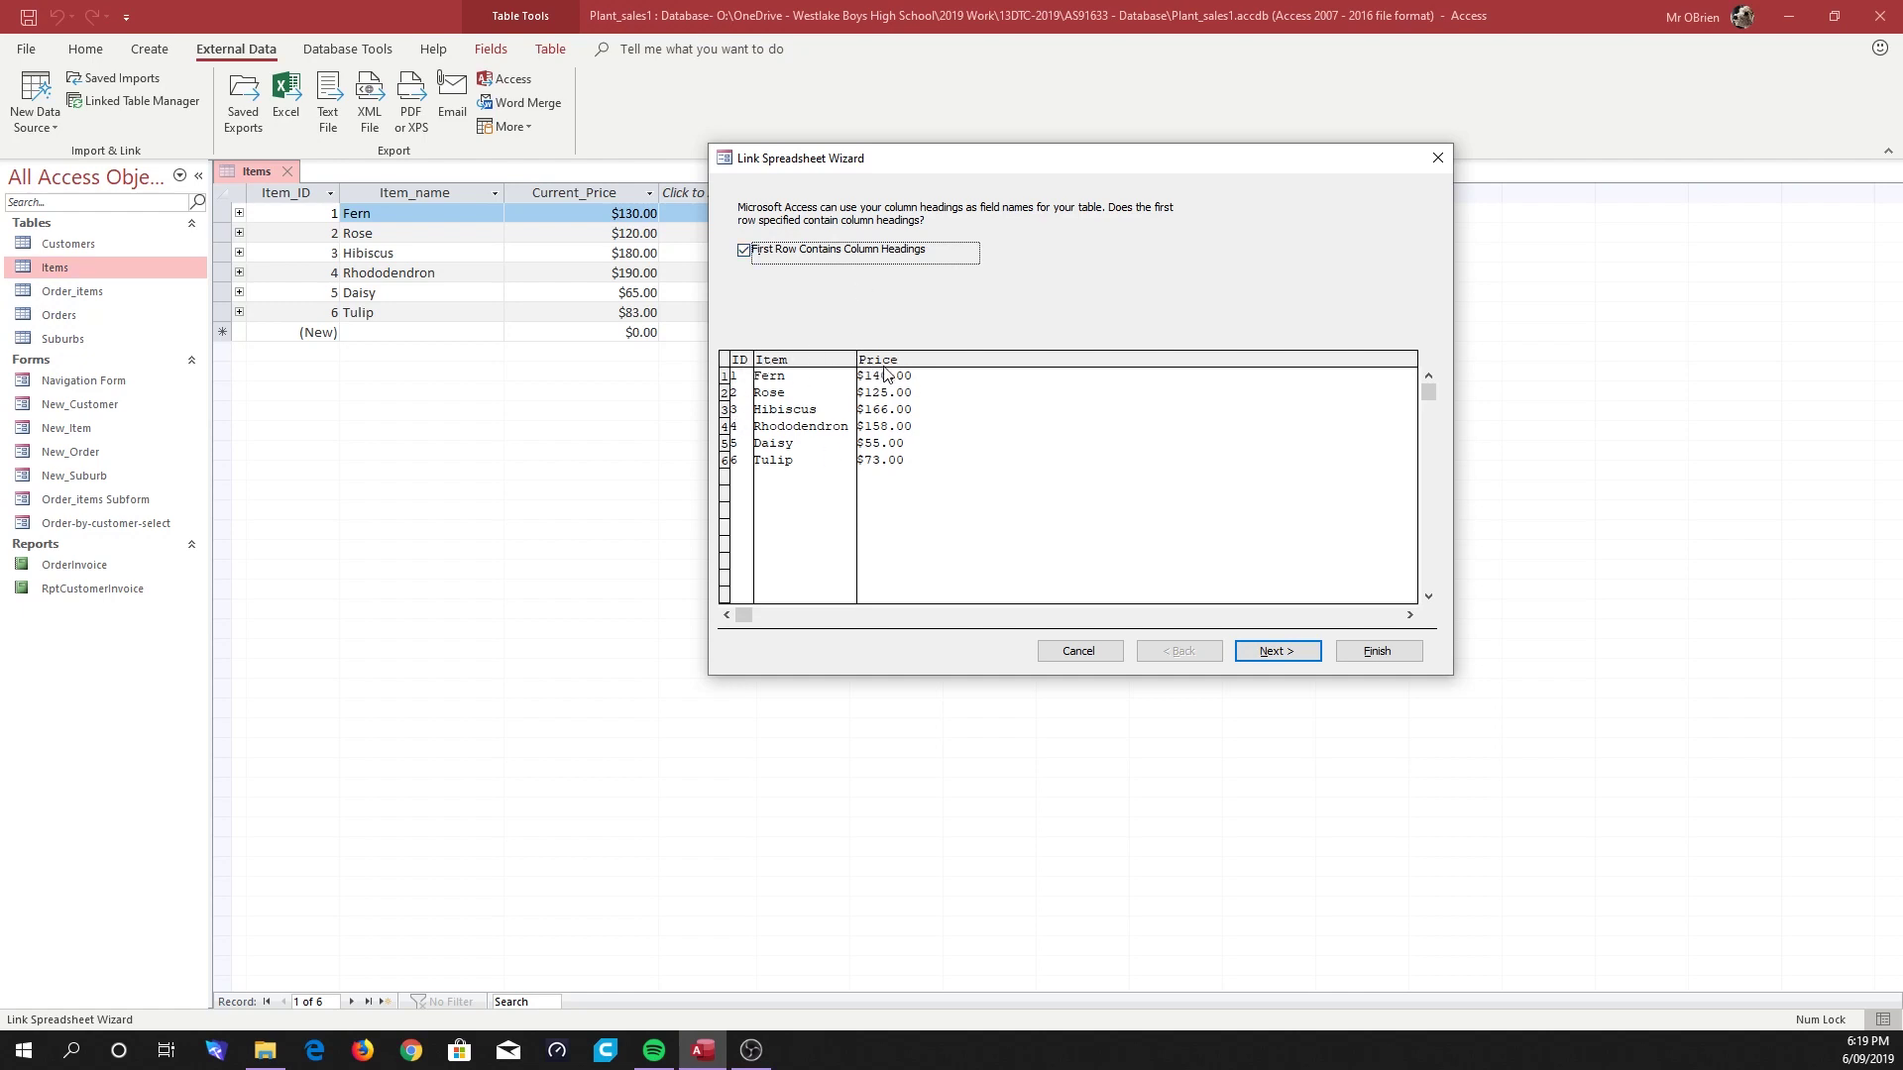
{"action": "left_click", "coordinate": [1292, 649]}
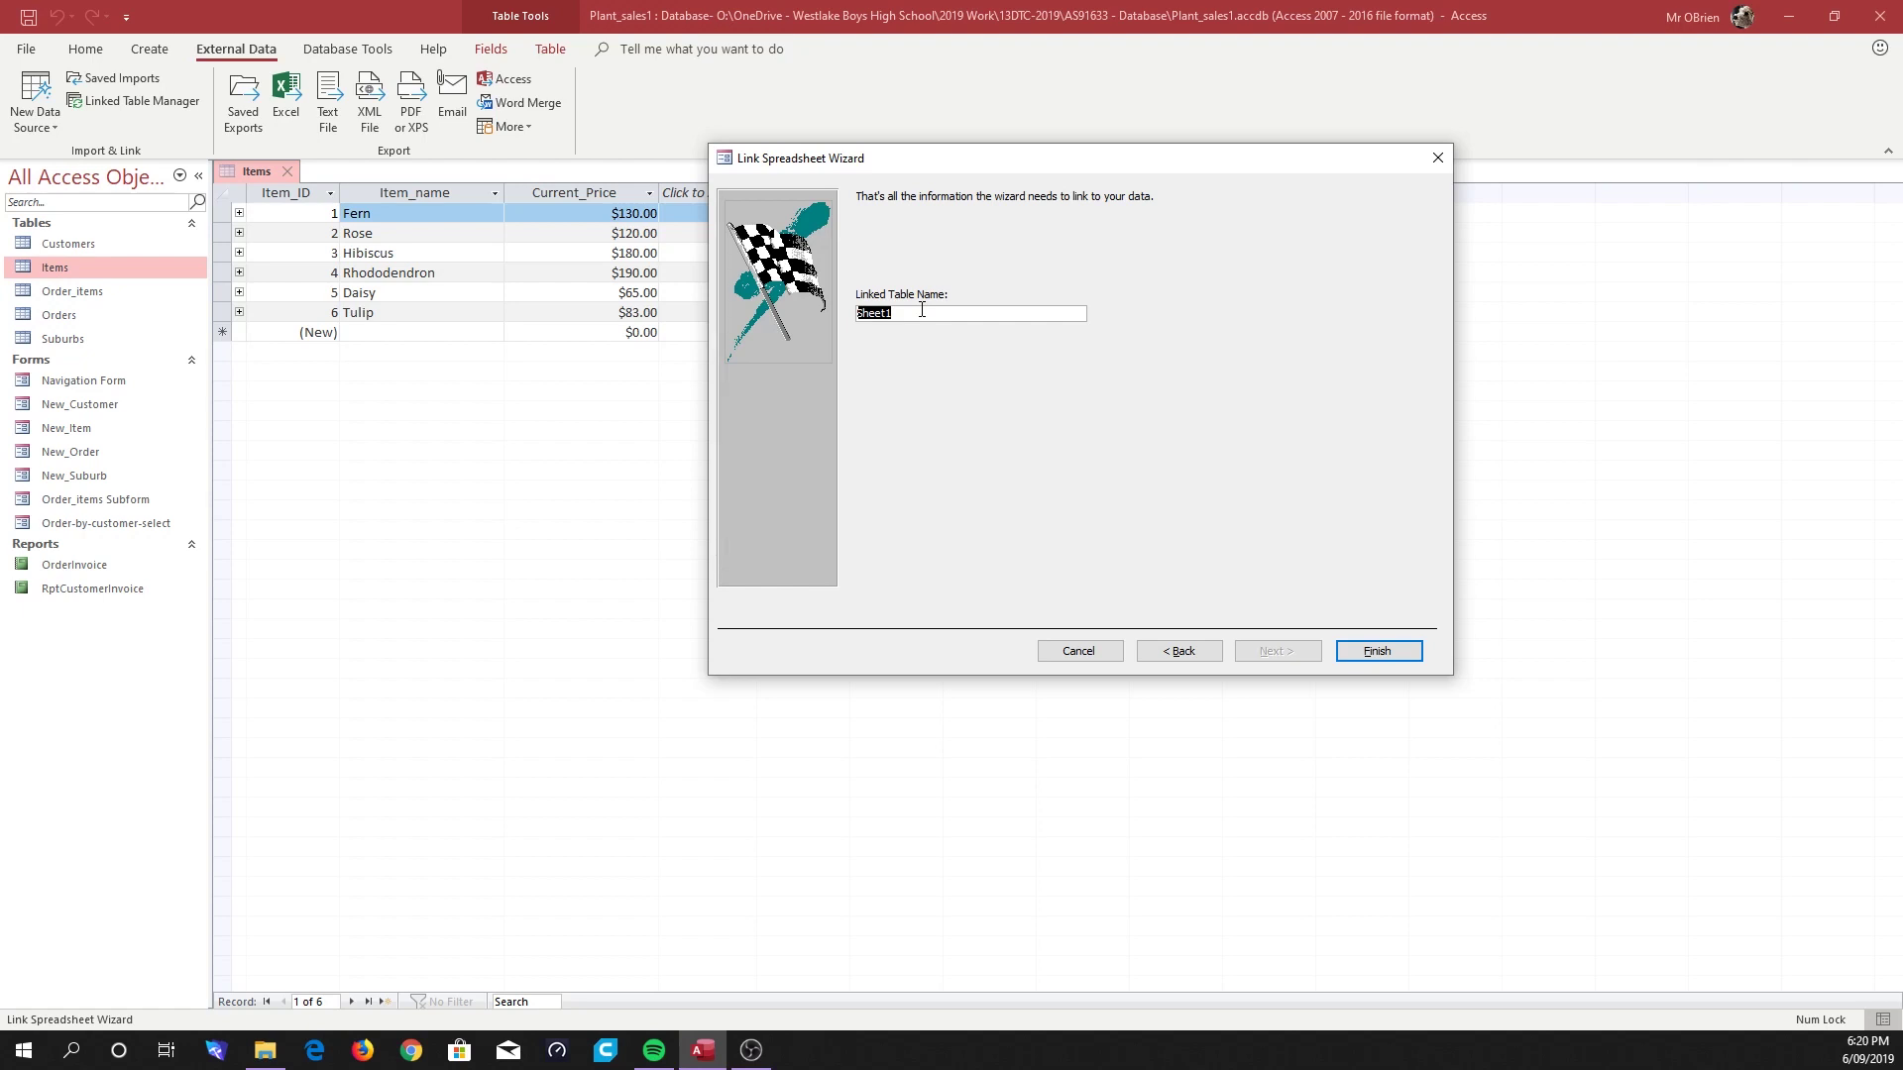
Name the linked table updatedPrices, finish the wizard and dismiss the confirmation
{"action": "type", "text": "updatedPrices"}
{"action": "left_click", "coordinate": [1375, 650]}
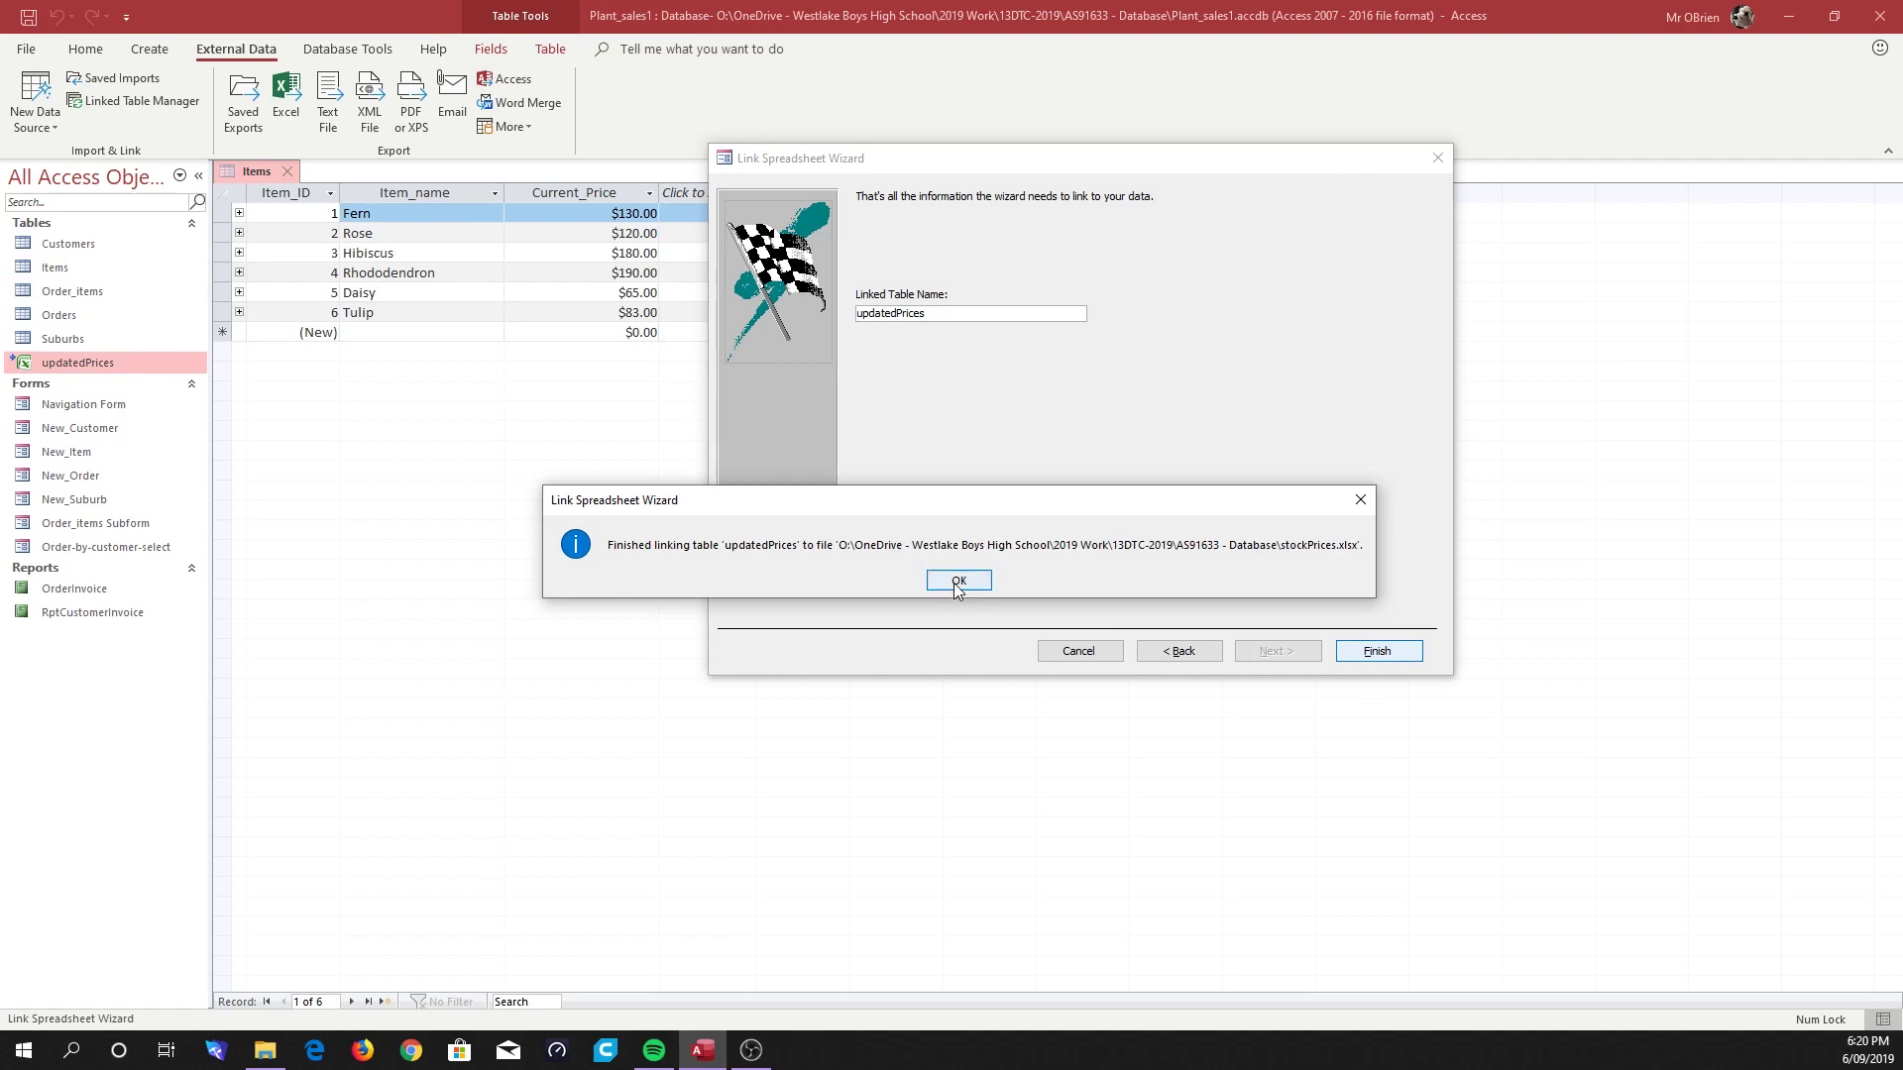
{"action": "left_click", "coordinate": [958, 581]}
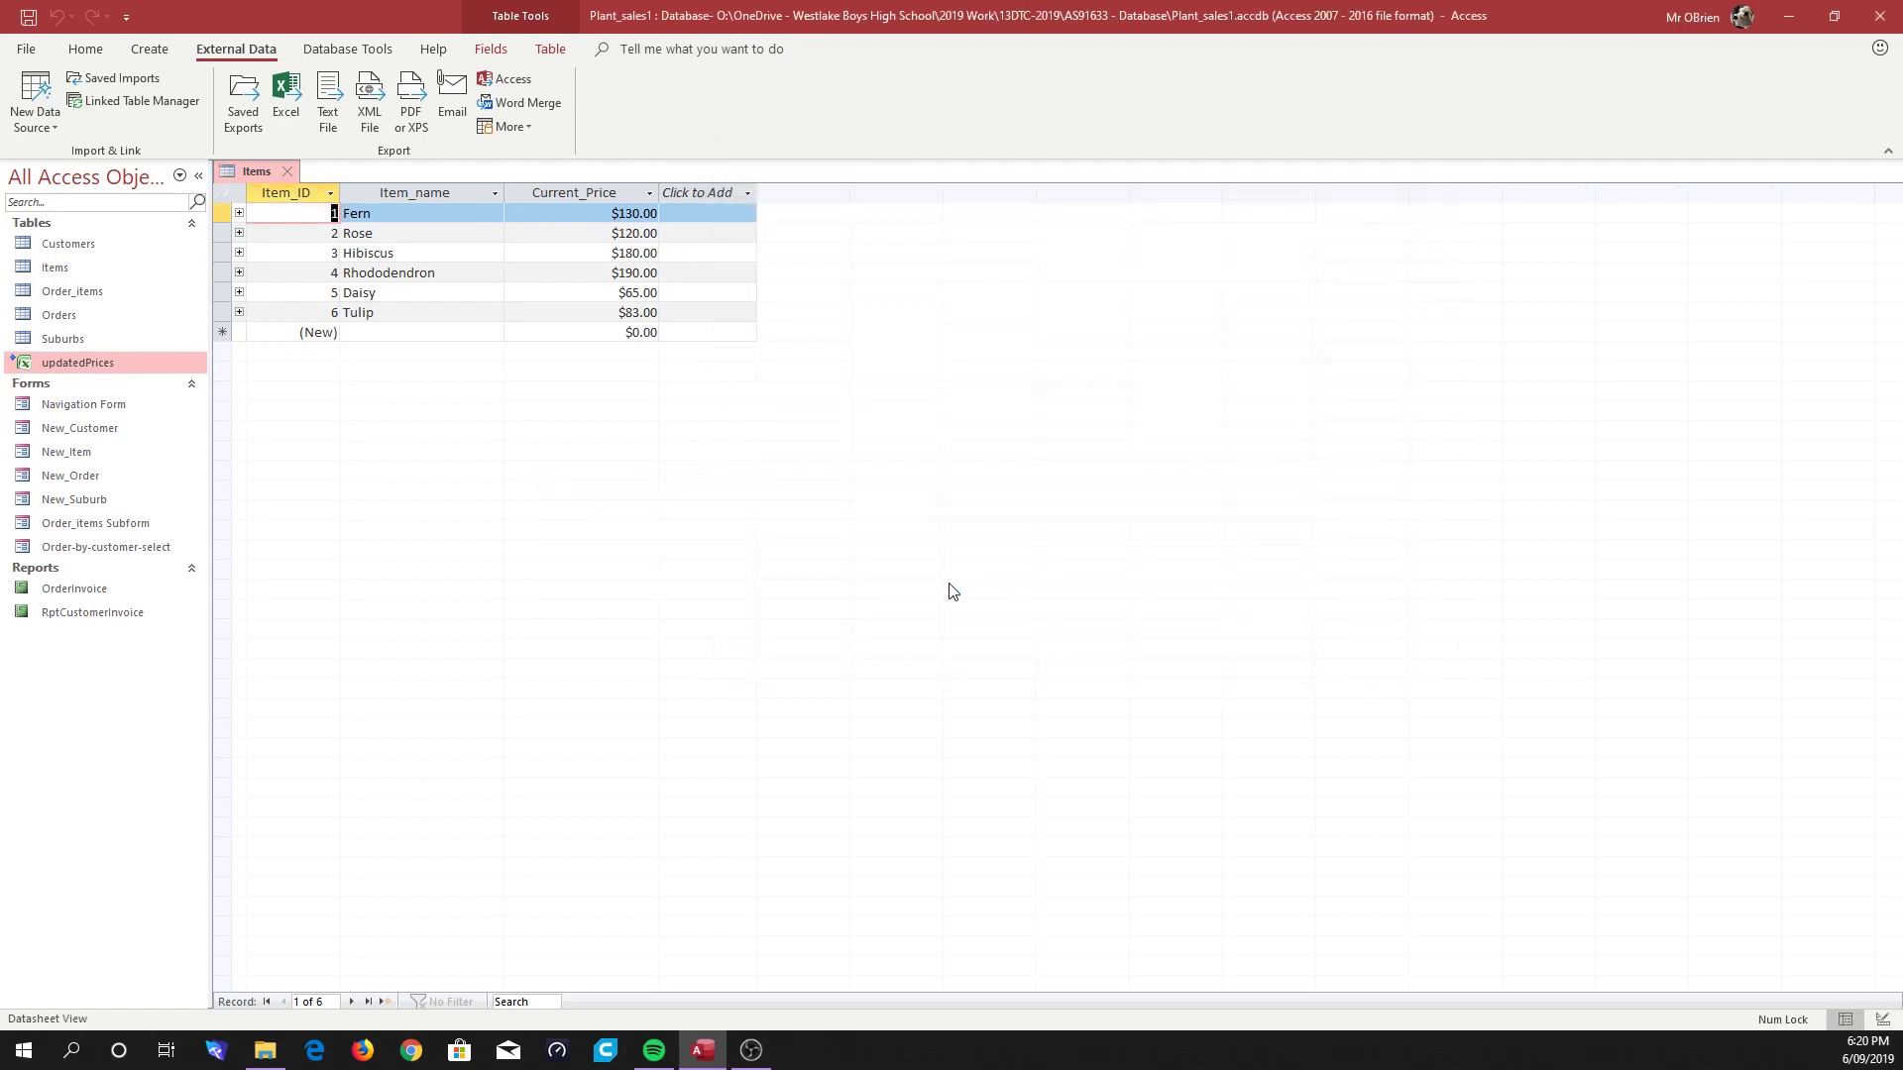
{"action": "mouse_move", "coordinate": [76, 367]}
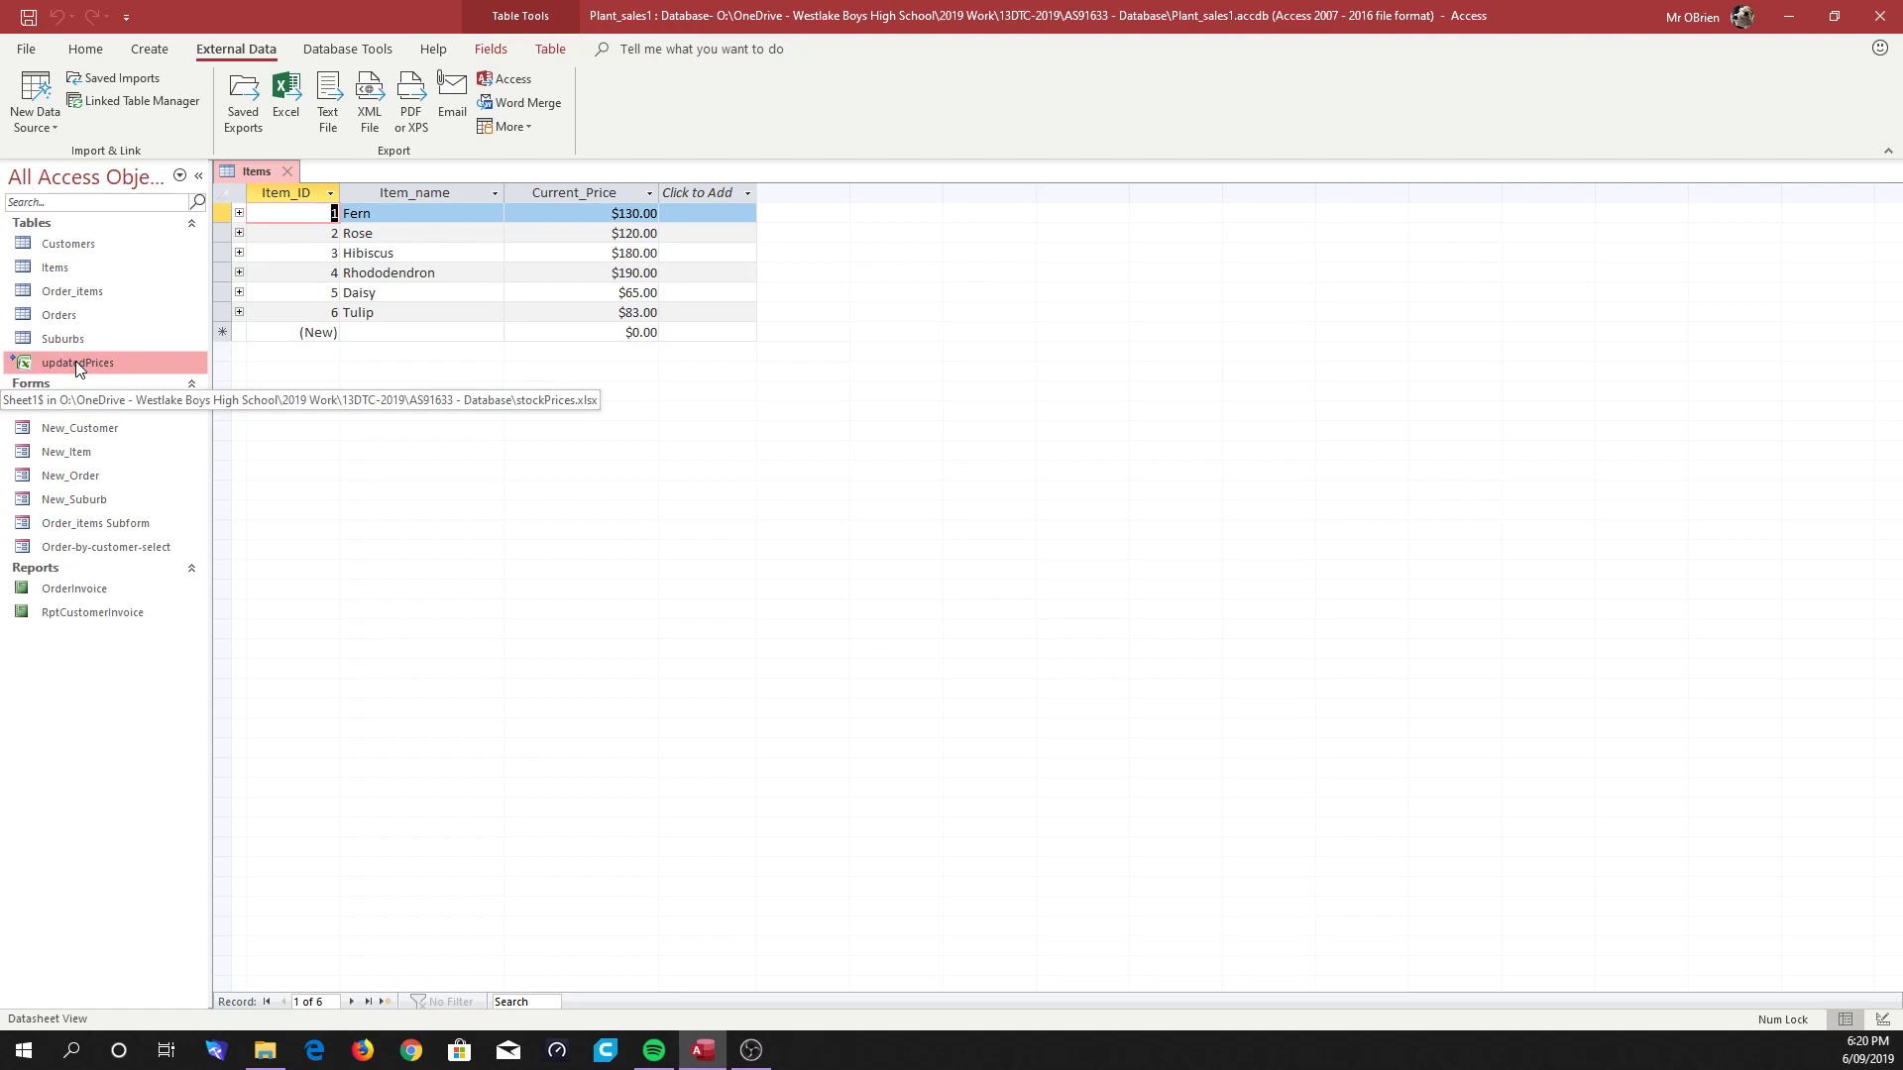
Open updatedPrices and compare its prices with the Items table, narrowing Current_Price
{"action": "double_click", "coordinate": [75, 362]}
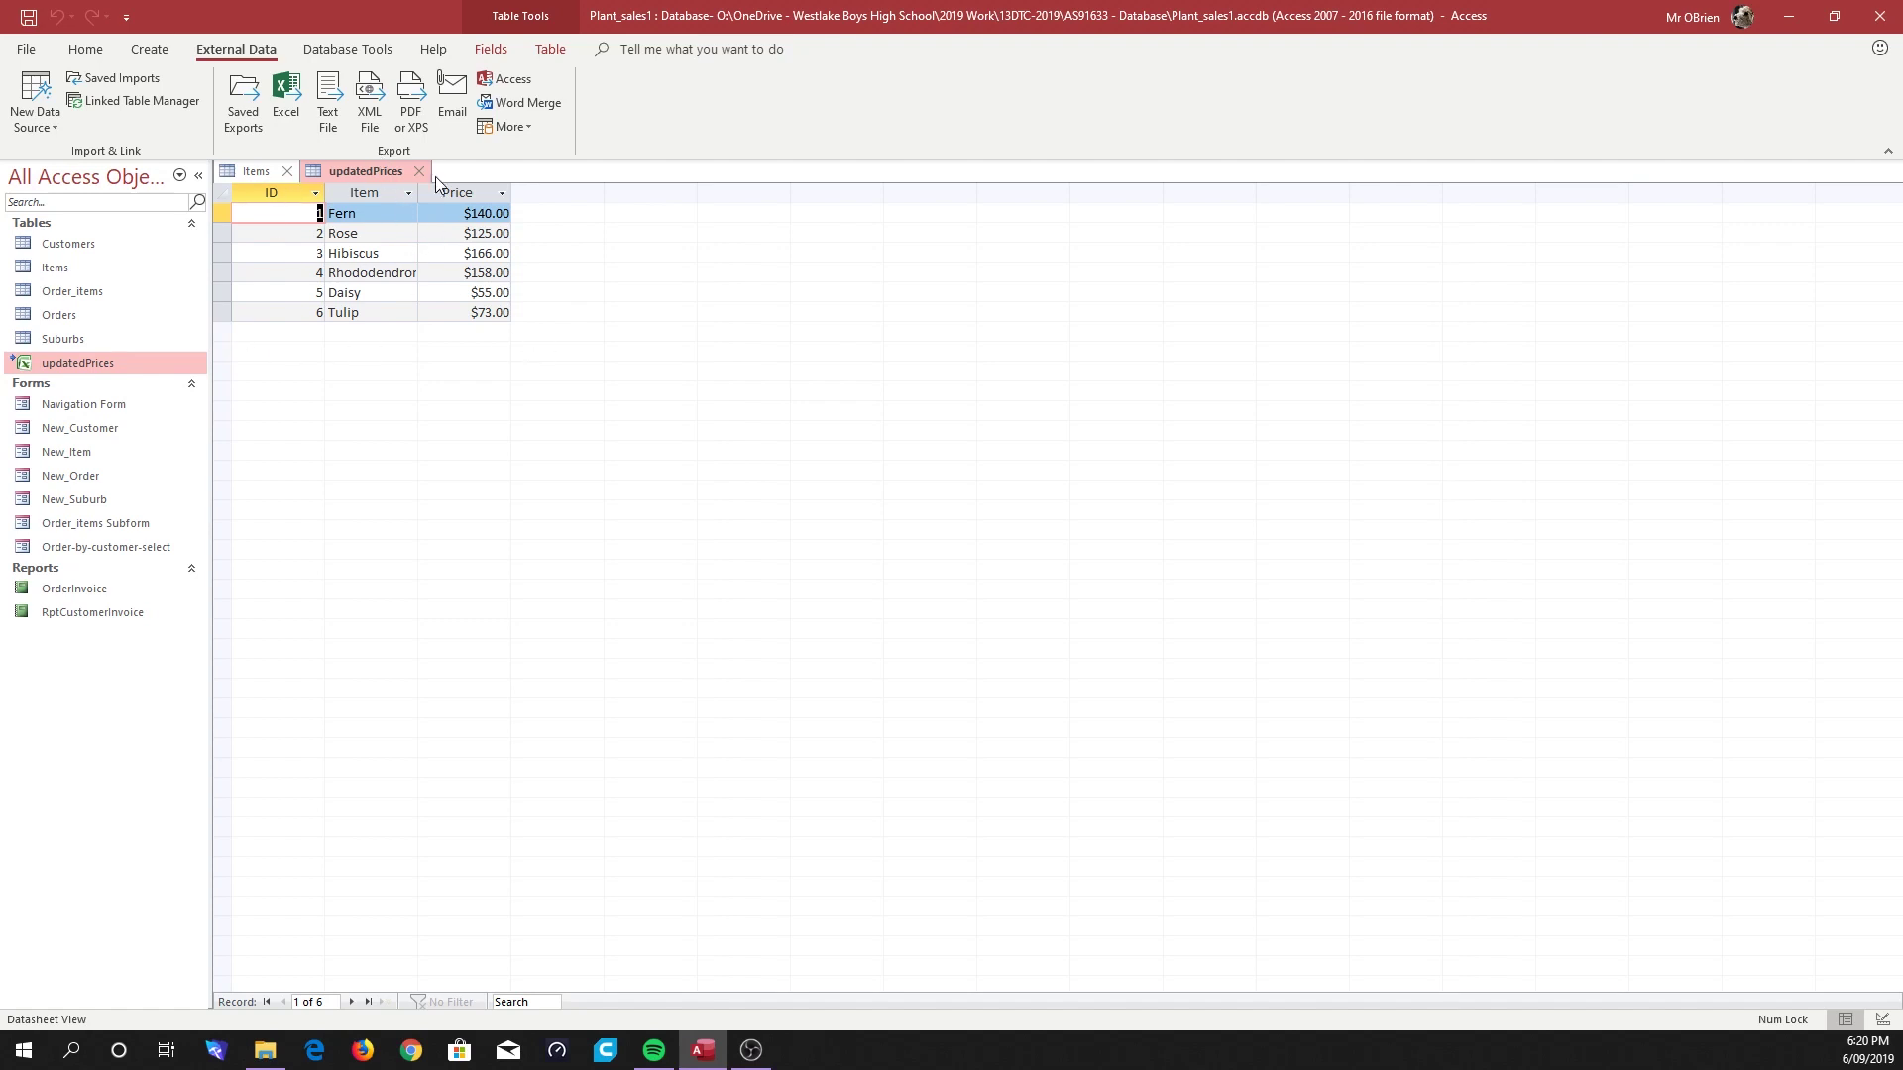
{"action": "left_click", "coordinate": [258, 172]}
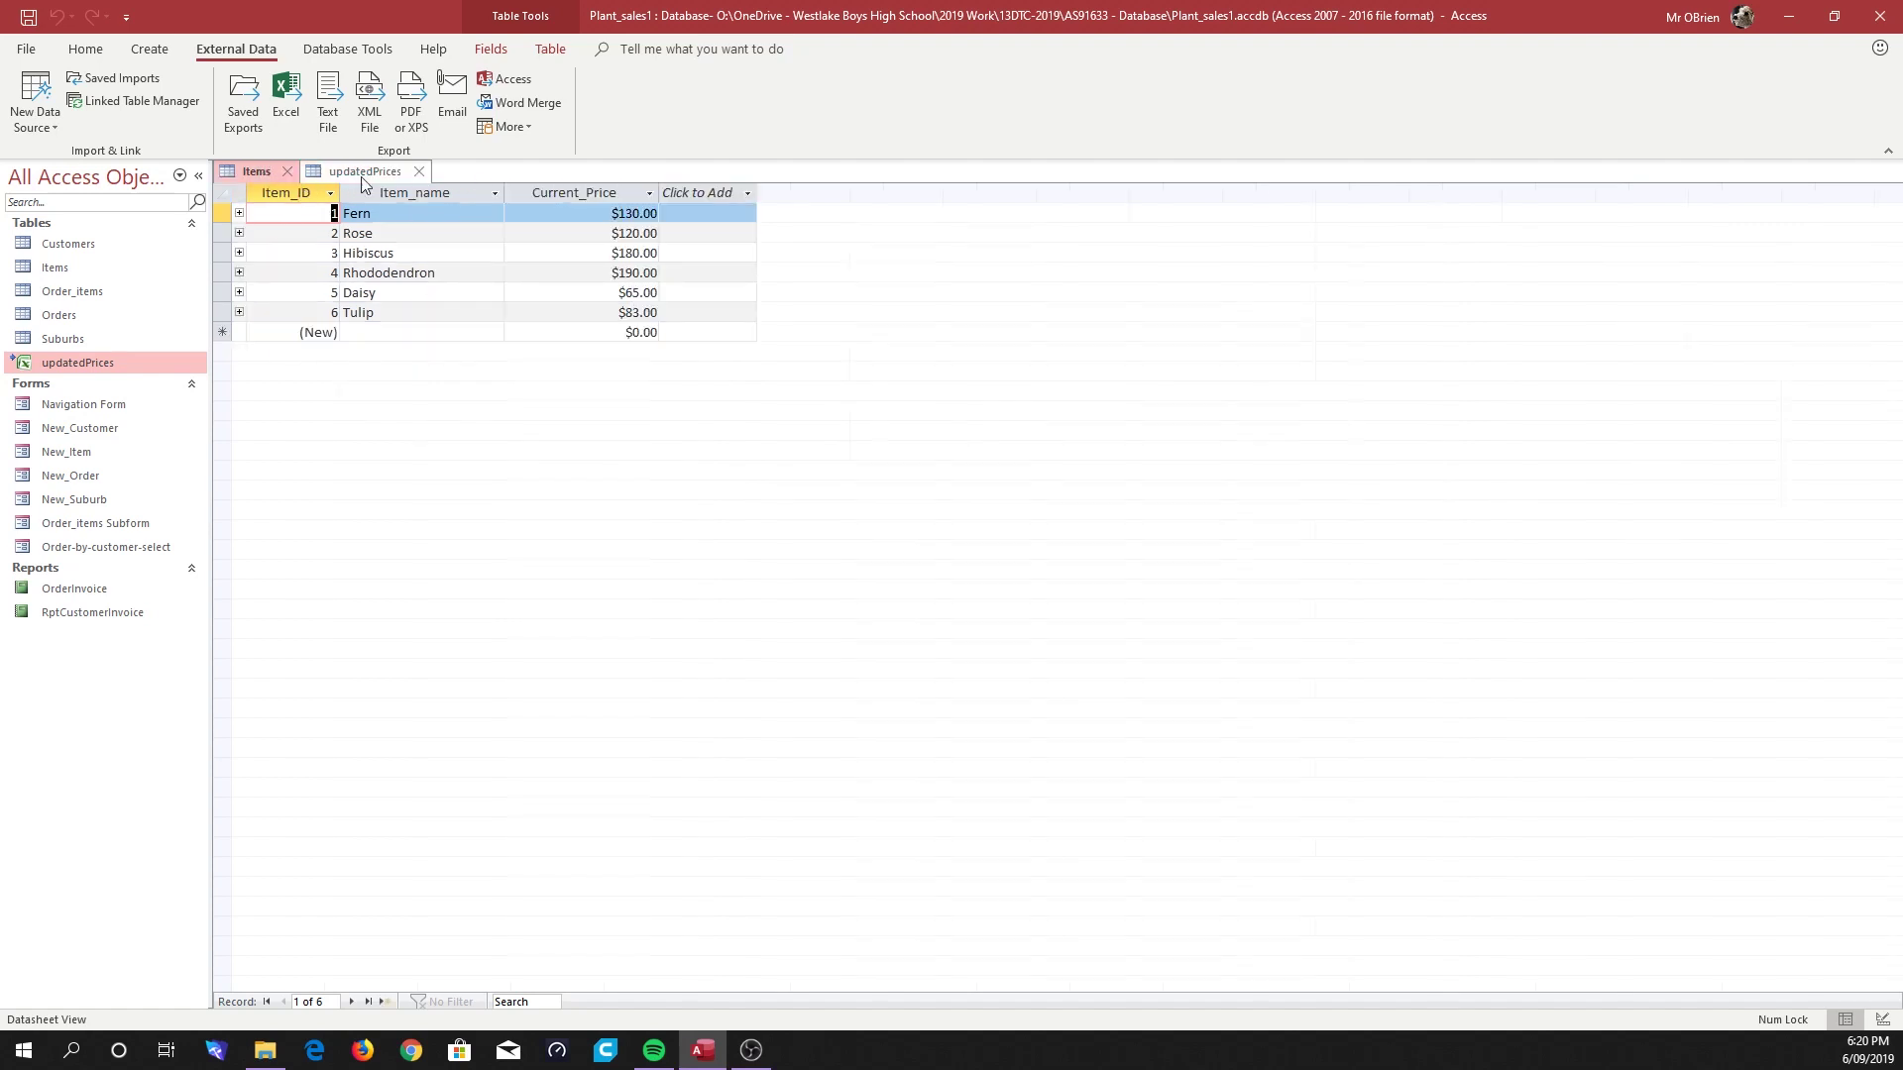
{"action": "left_click", "coordinate": [498, 195]}
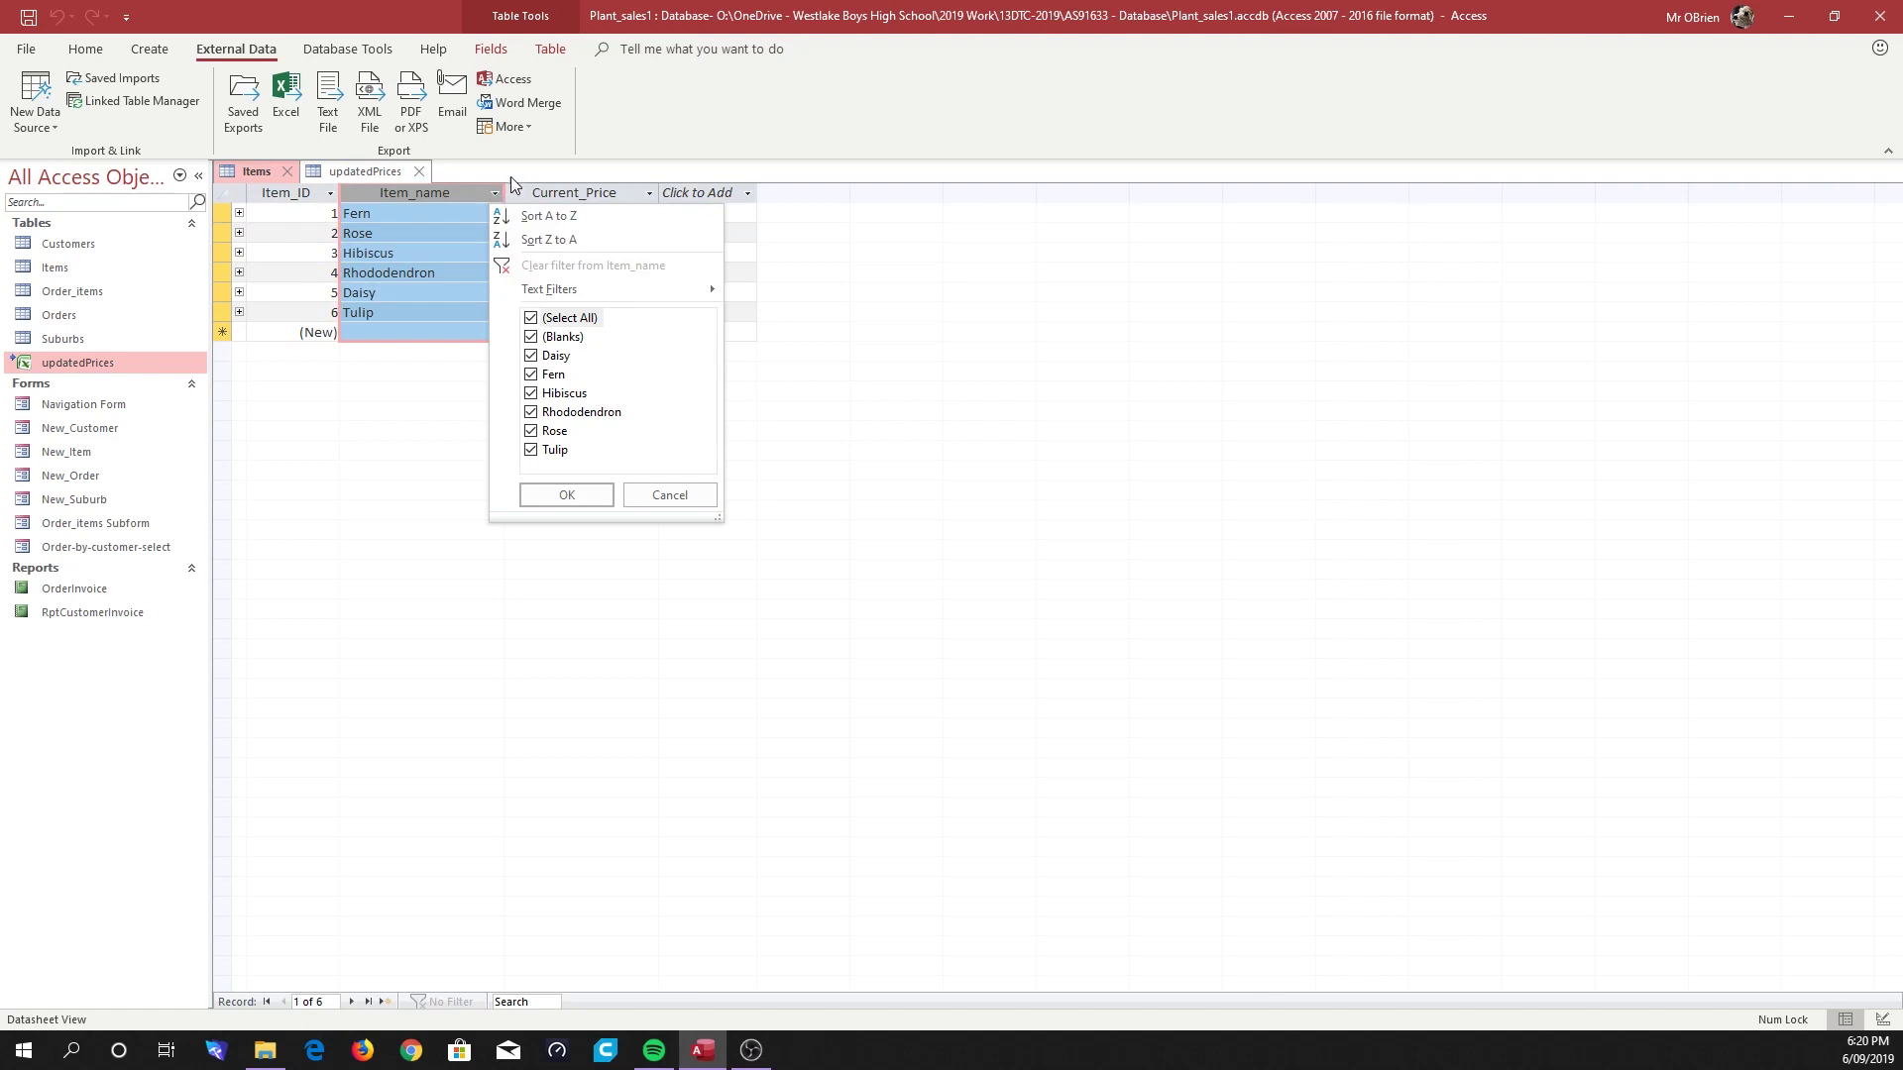
{"action": "left_click", "coordinate": [504, 193]}
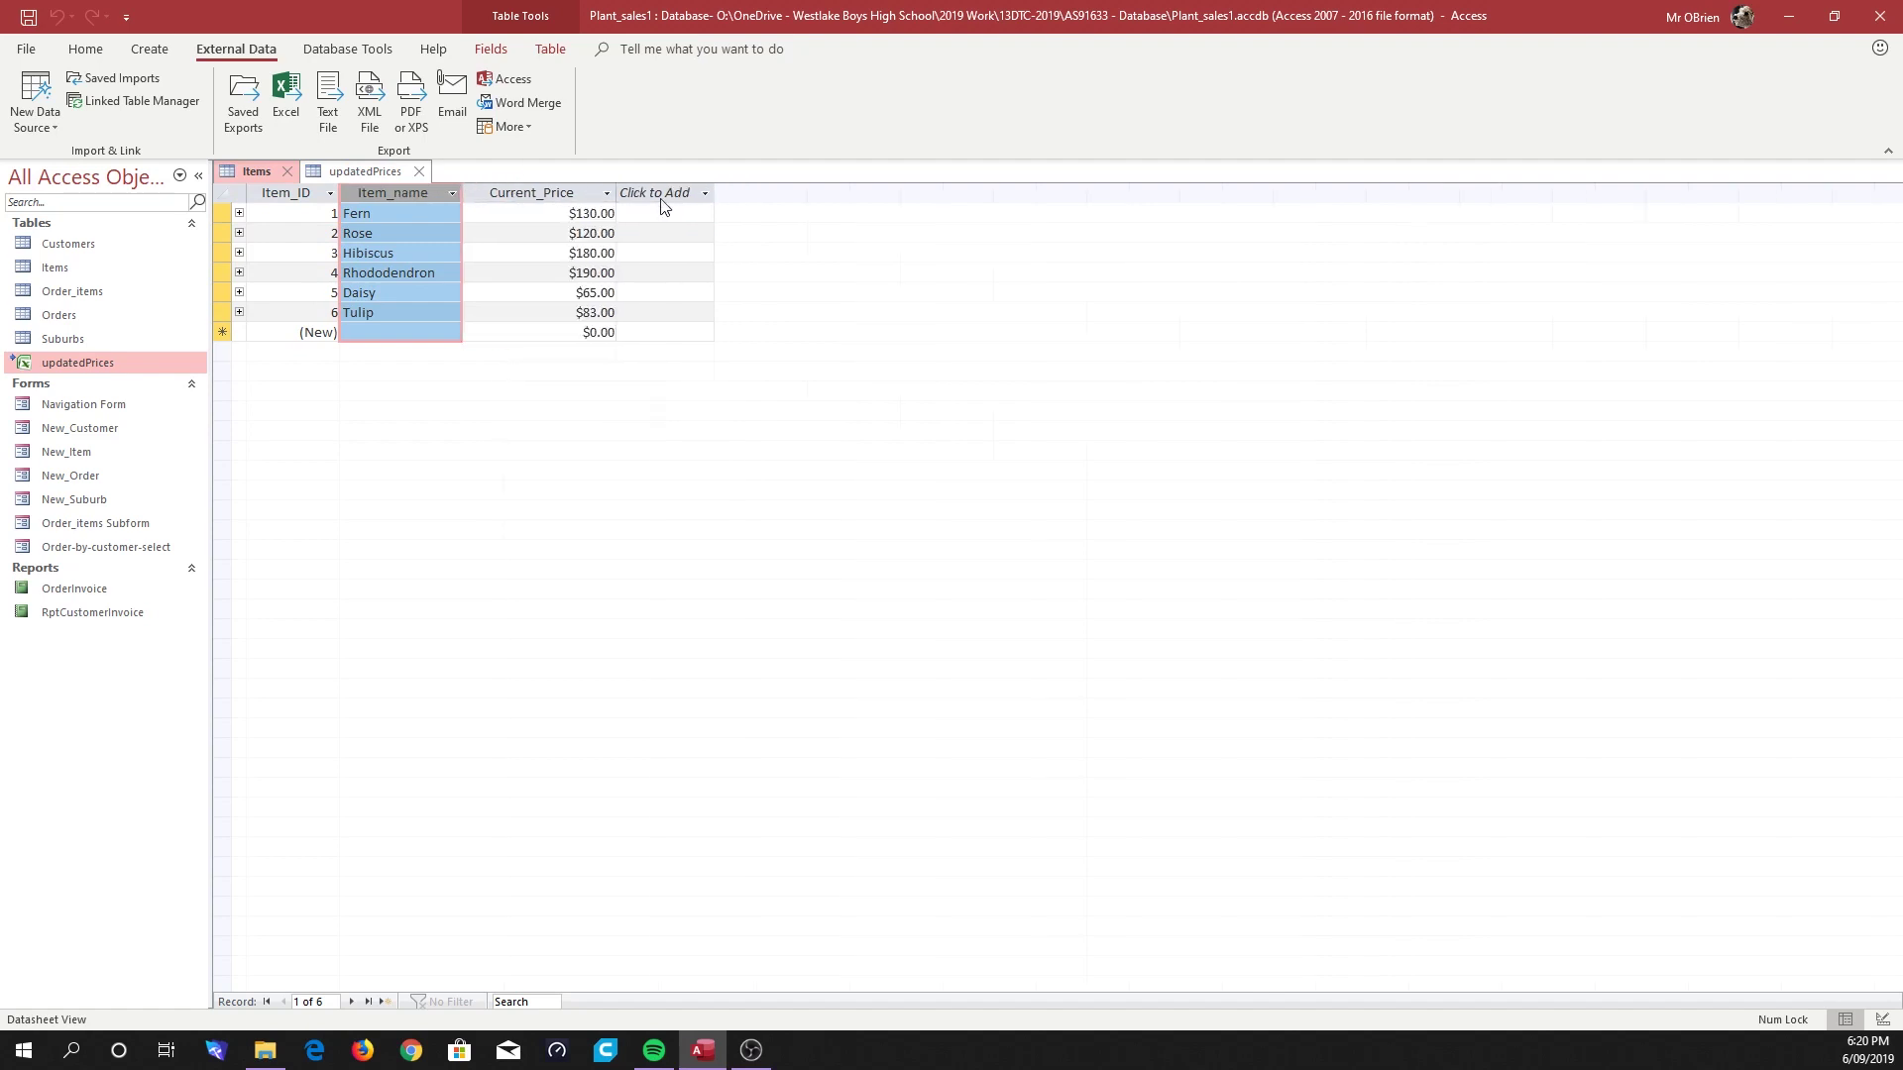
{"action": "left_click_drag", "start_coordinate": [615, 194], "coordinate": [549, 200]}
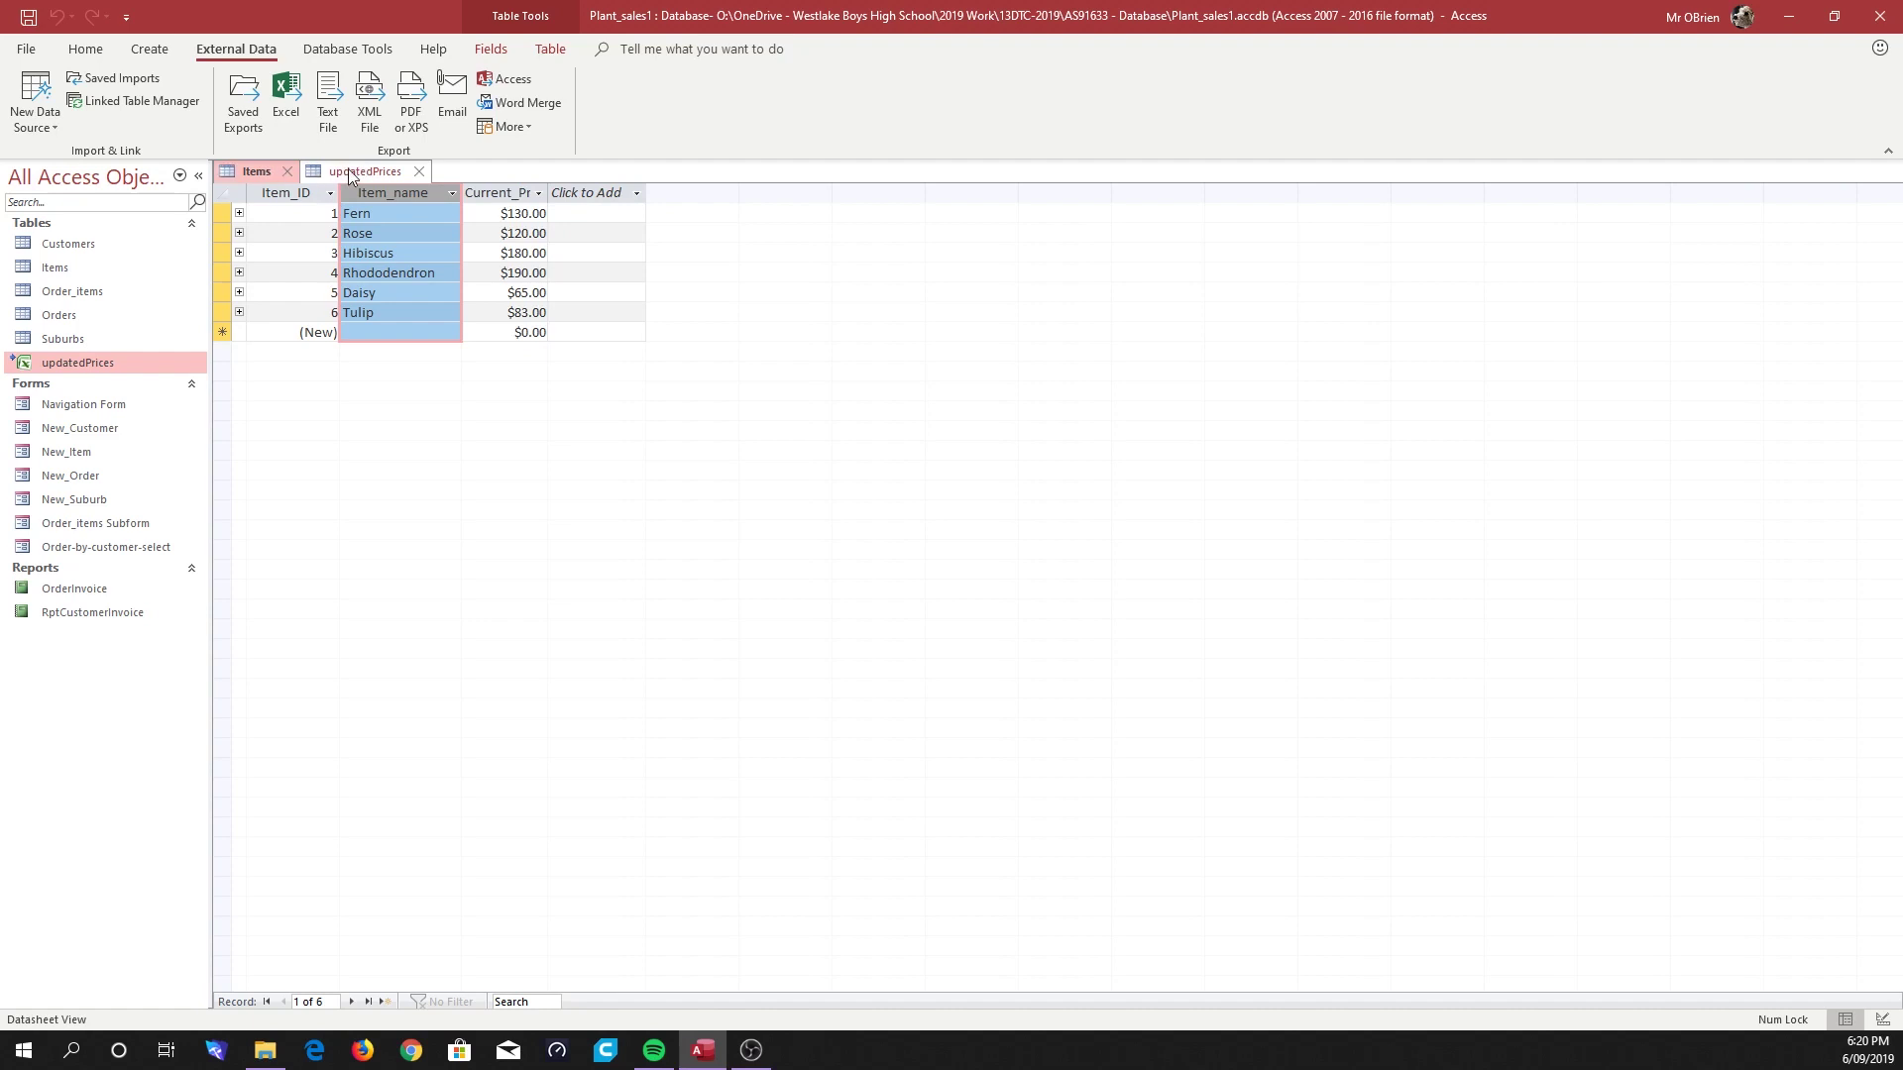
{"action": "left_click", "coordinate": [350, 175]}
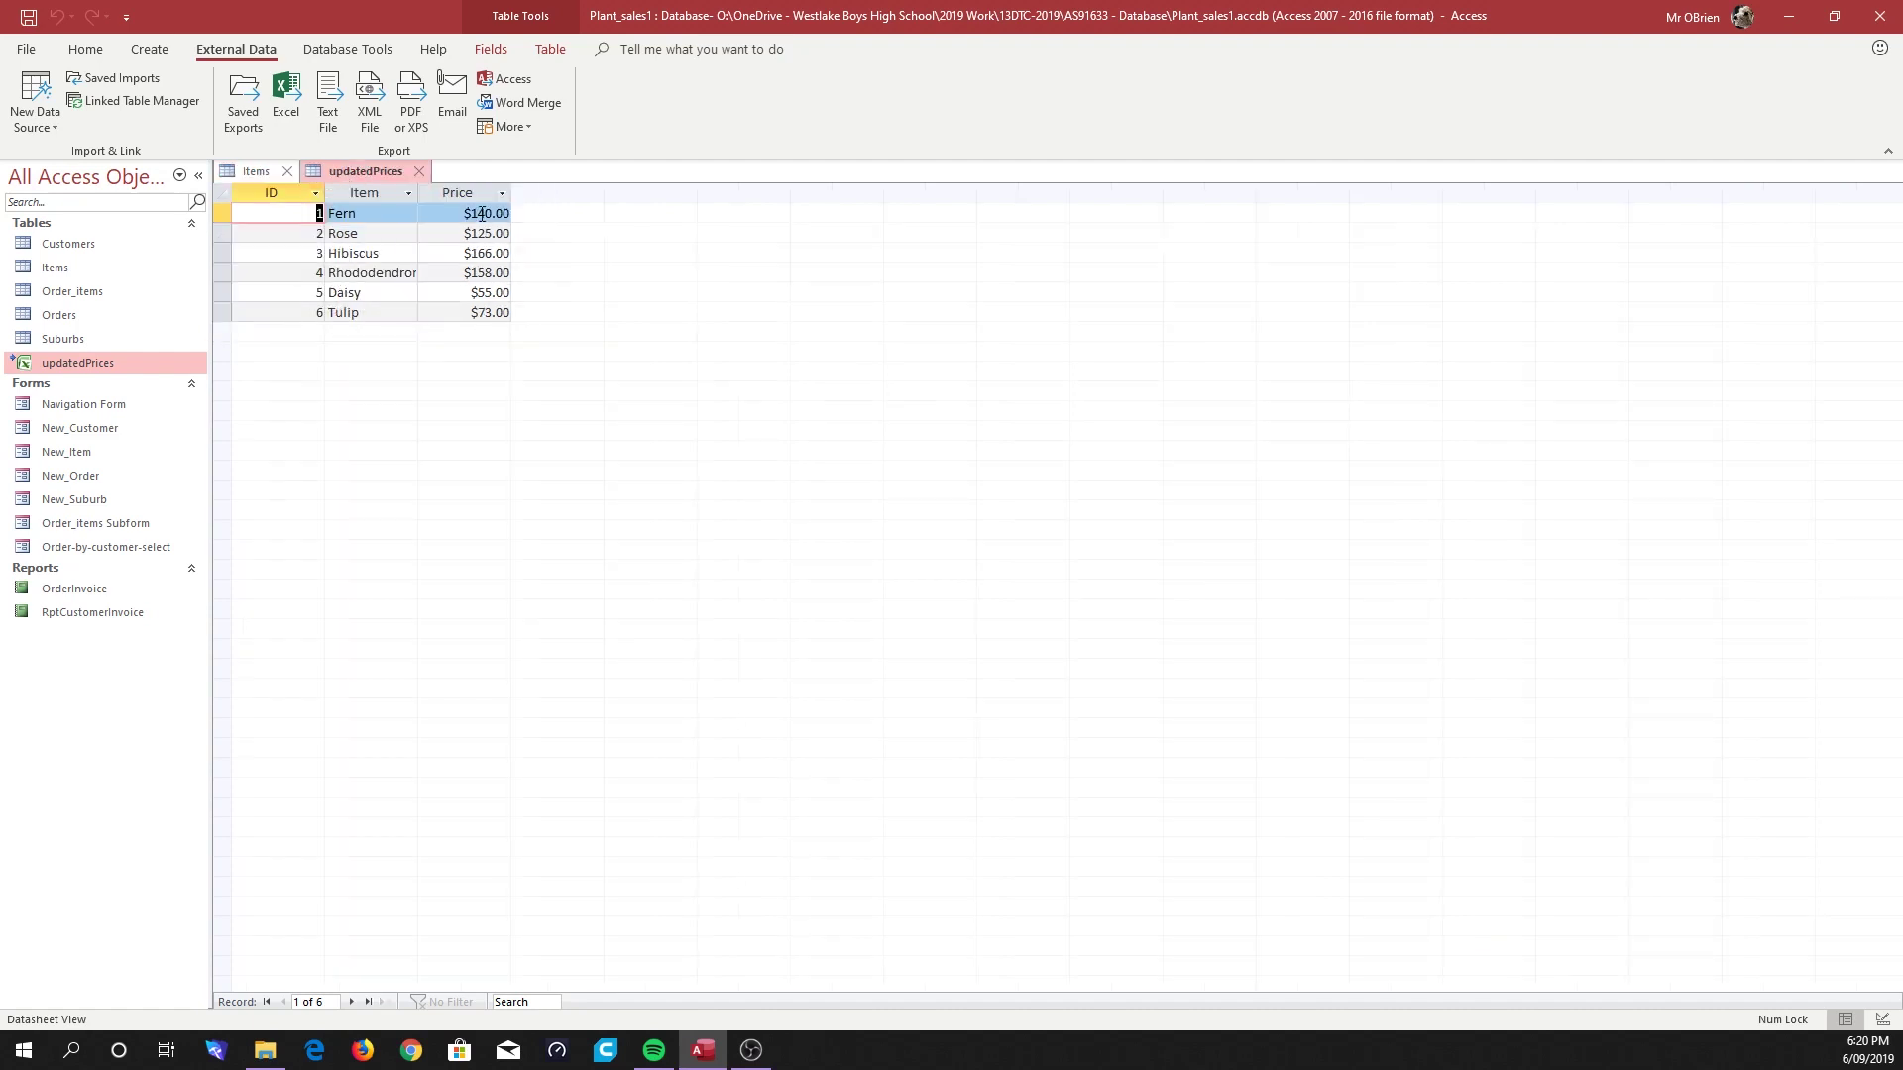
{"action": "left_click", "coordinate": [254, 171]}
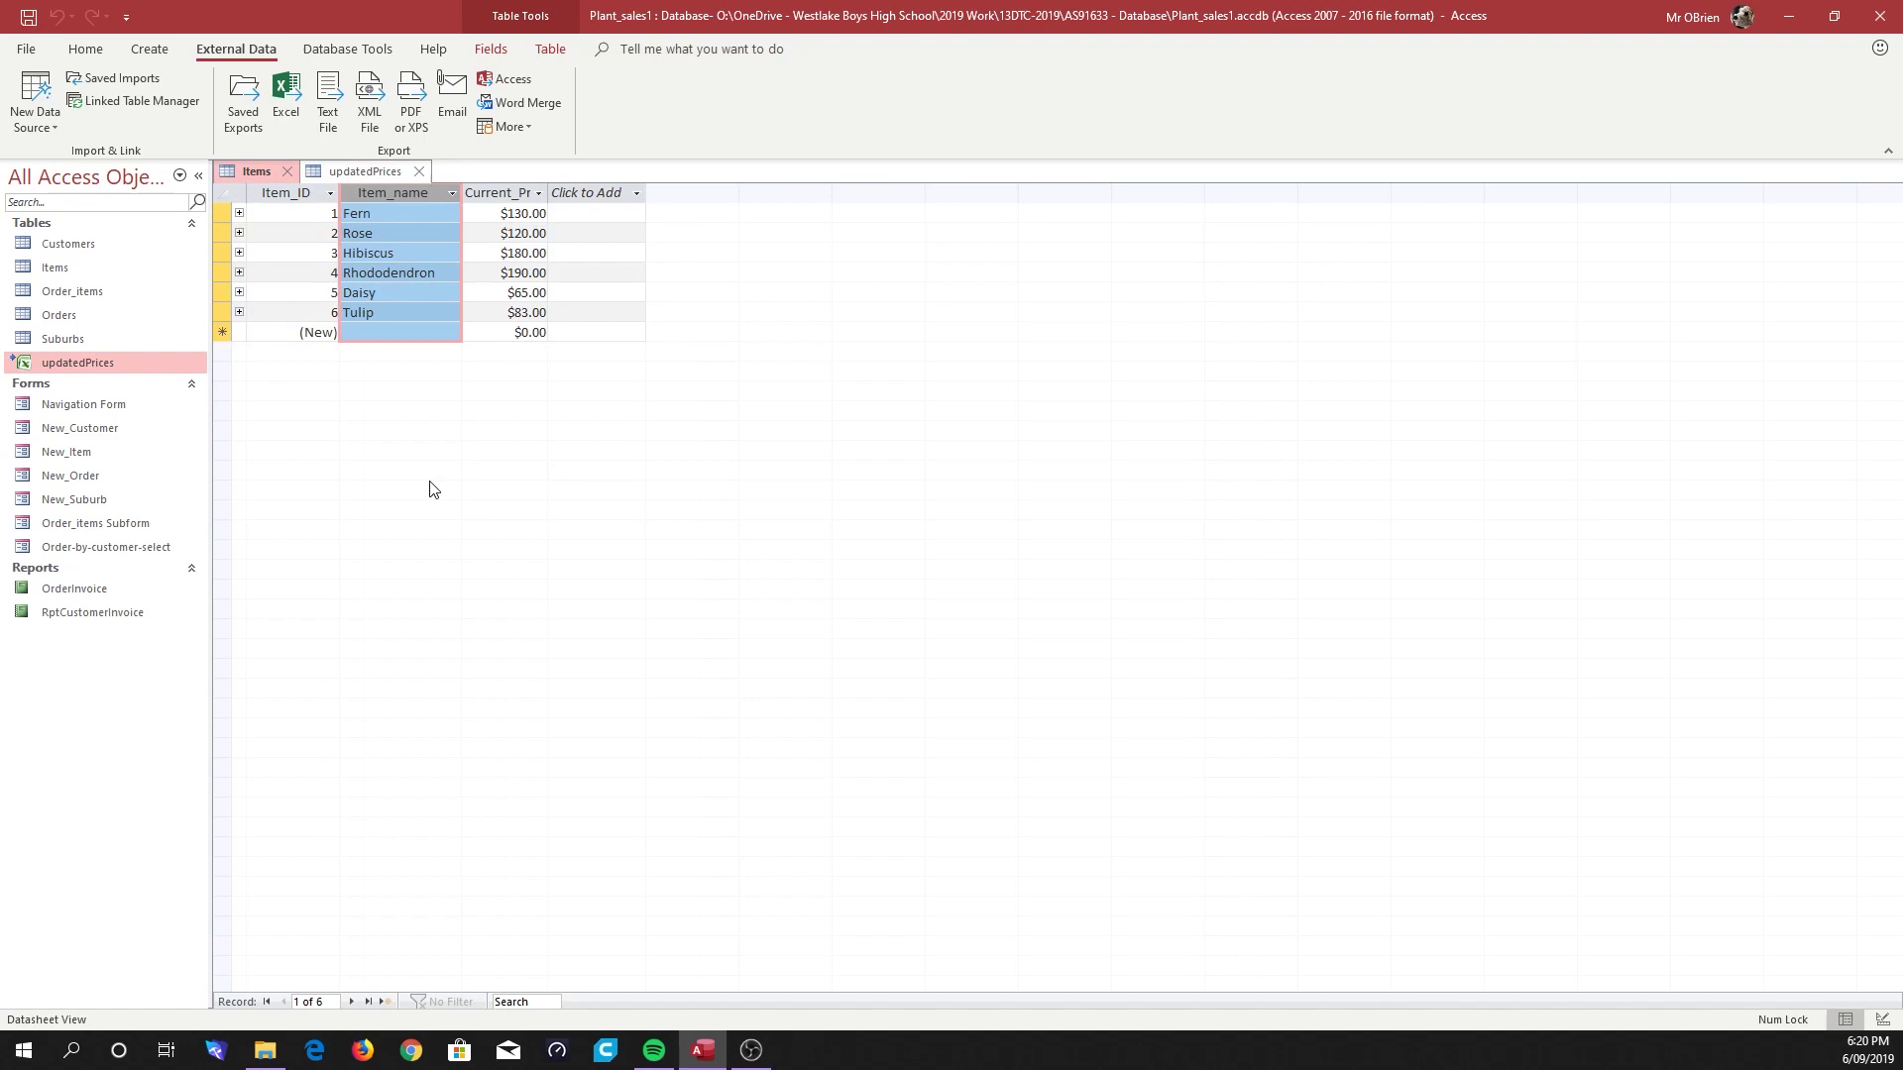
Close both tables, saving the Items layout changes
{"action": "left_click", "coordinate": [417, 171]}
{"action": "left_click", "coordinate": [285, 172]}
{"action": "left_click", "coordinate": [878, 581]}
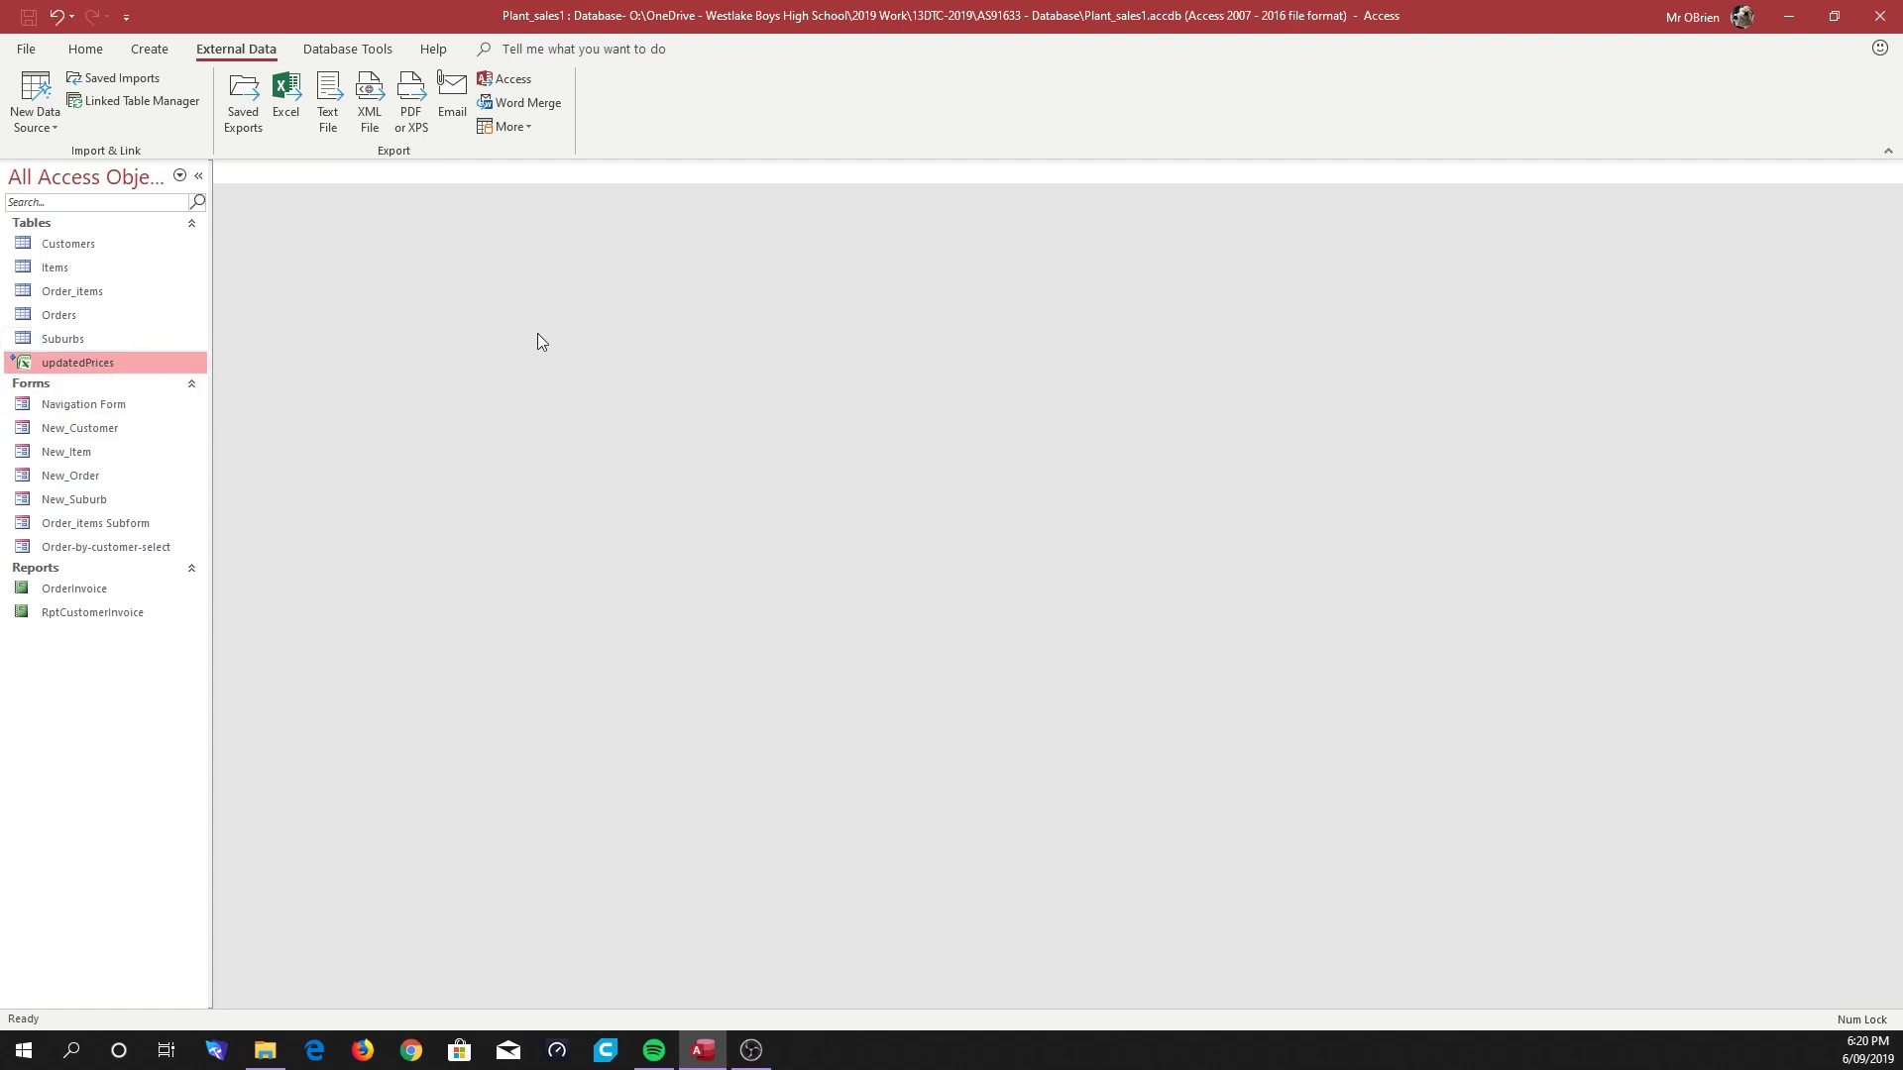
Start a new query design and add the Items and updatedPrices tables
{"action": "left_click", "coordinate": [149, 49]}
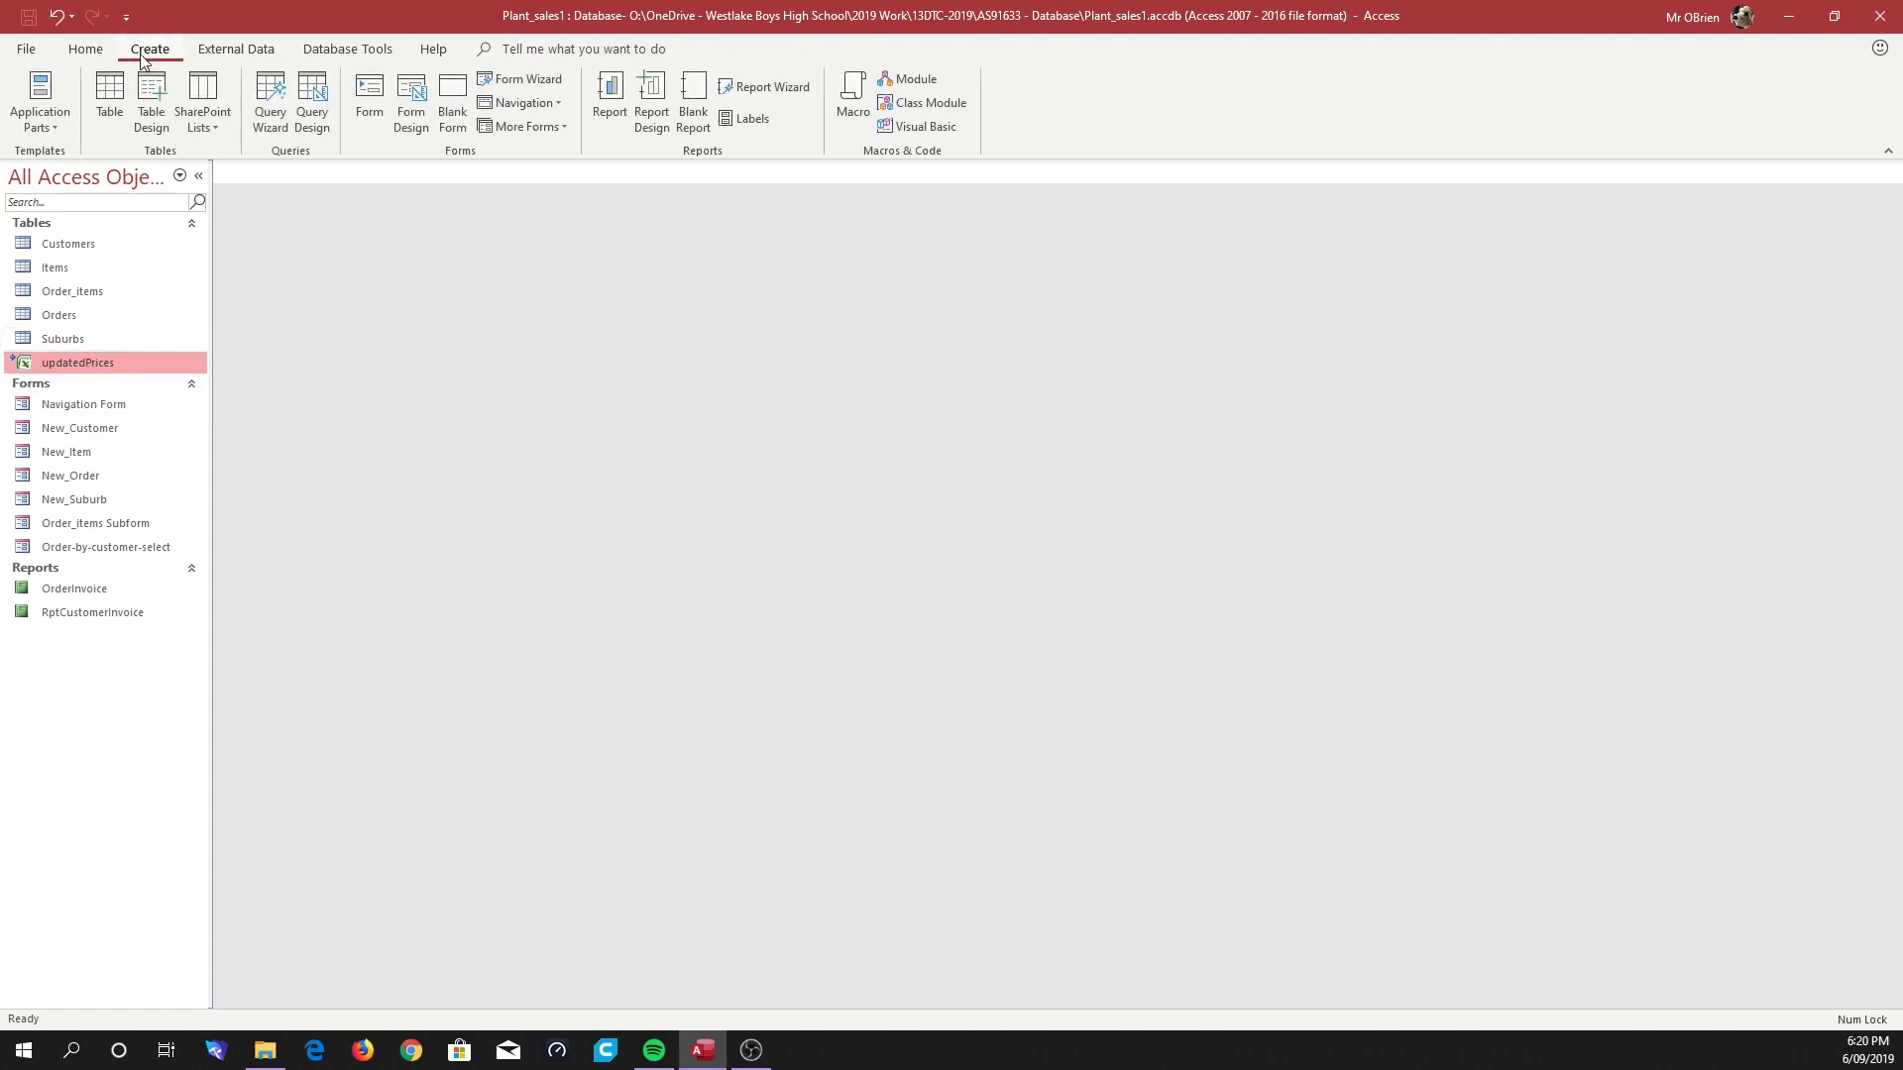
{"action": "left_click", "coordinate": [314, 91]}
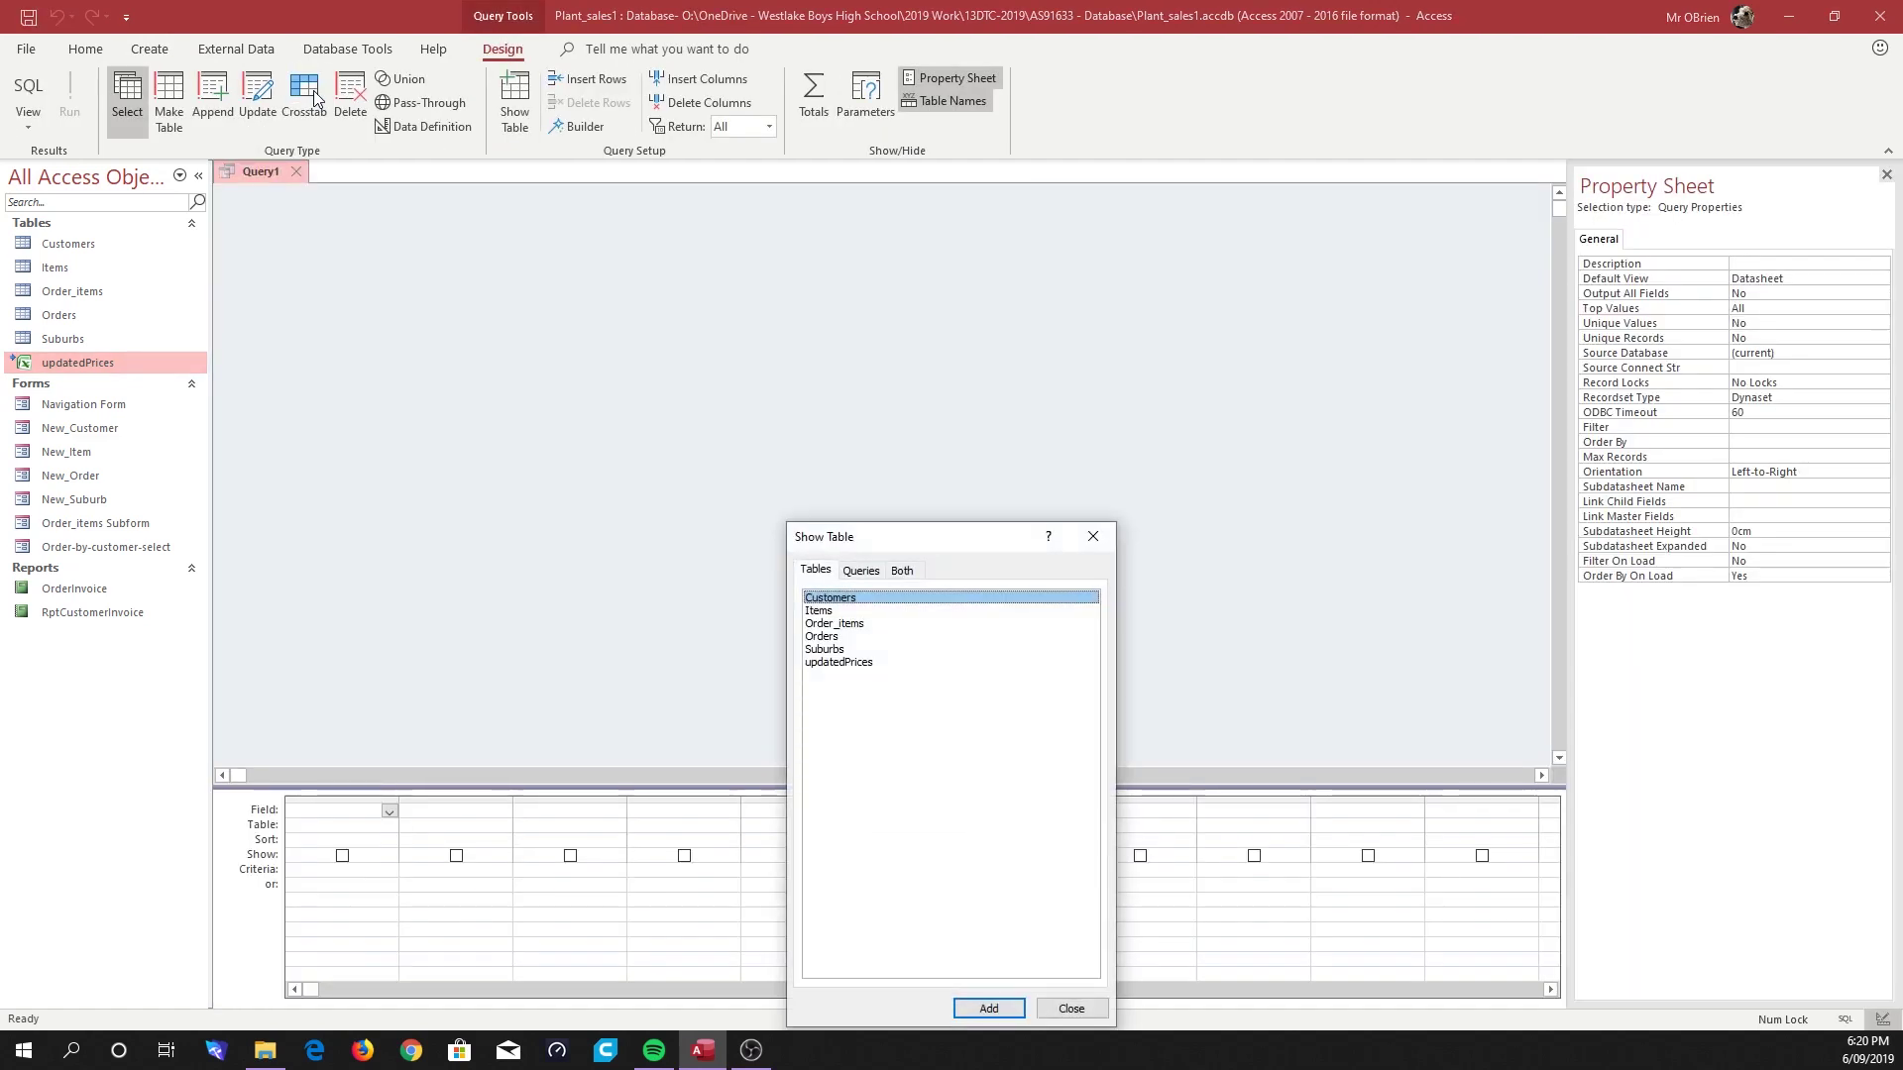
{"action": "left_click_drag", "start_coordinate": [951, 539], "coordinate": [1138, 245]}
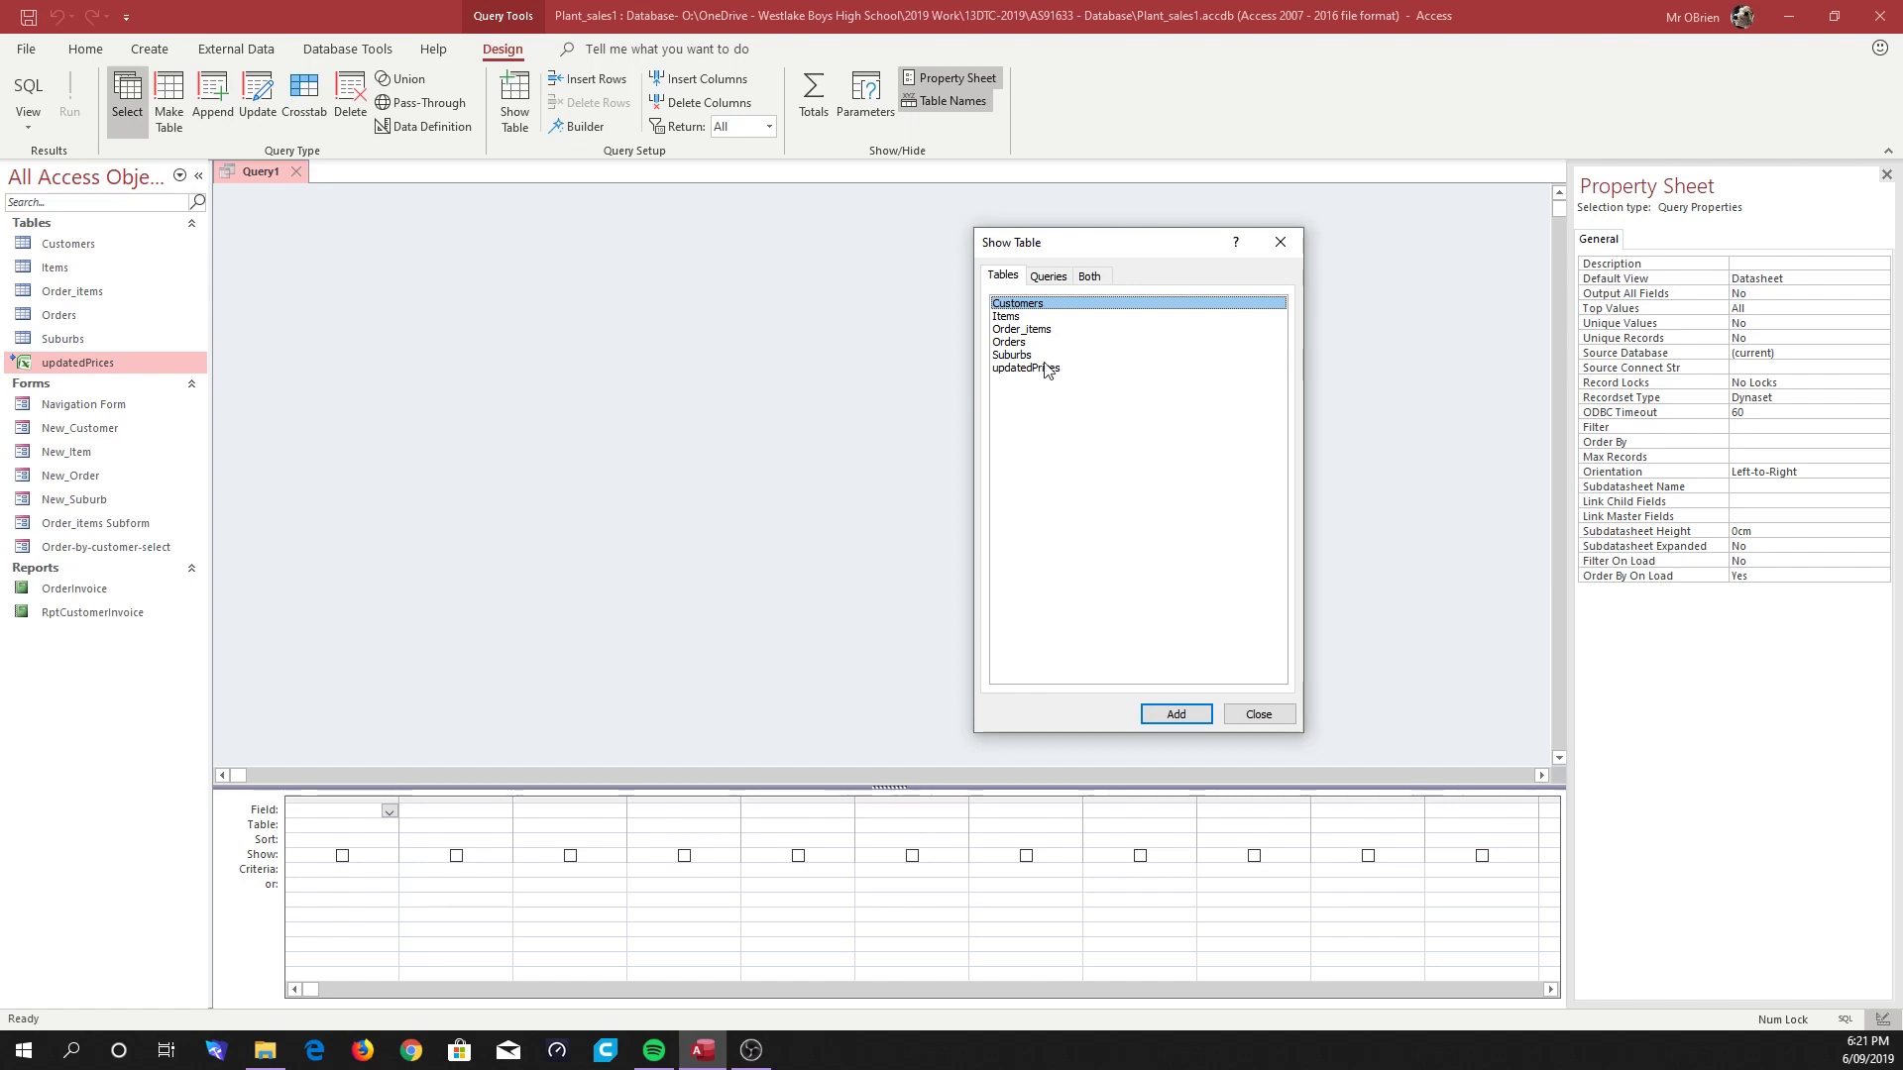
{"action": "double_click", "coordinate": [1005, 316]}
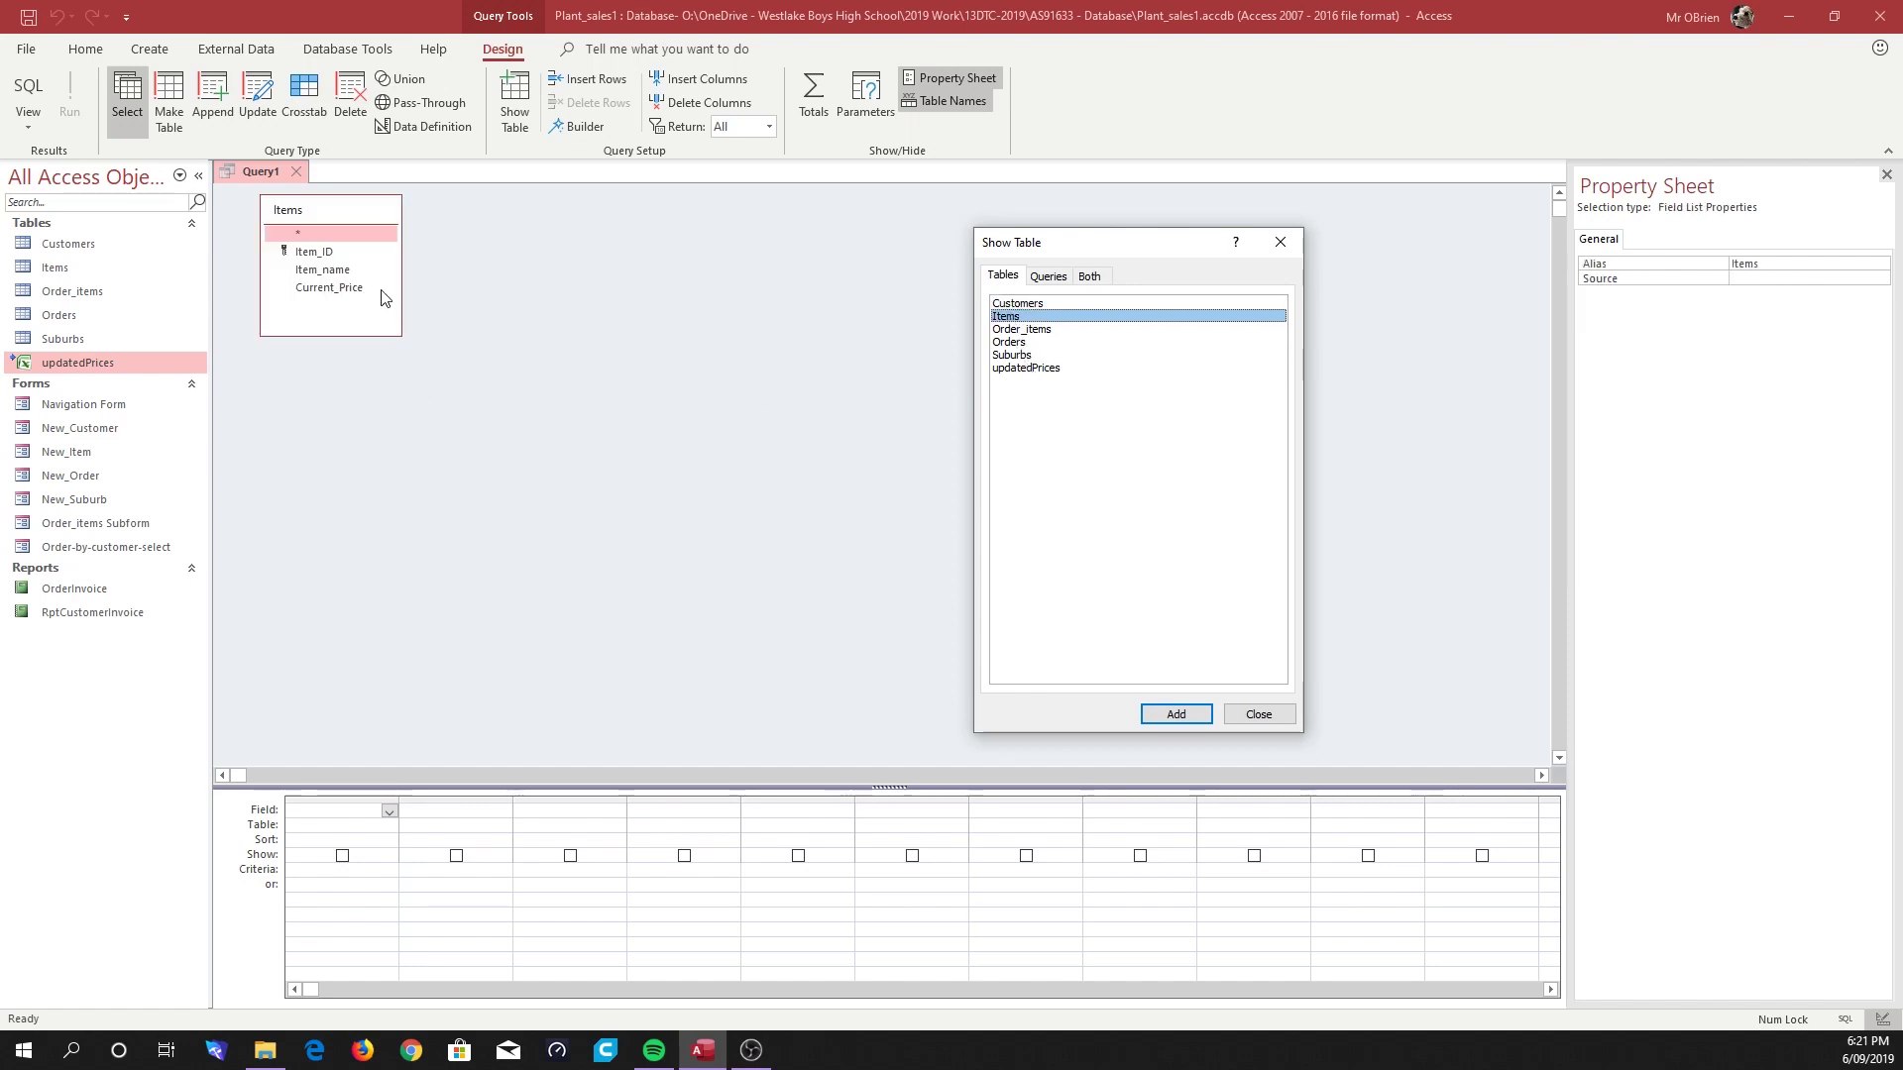
{"action": "double_click", "coordinate": [1026, 369]}
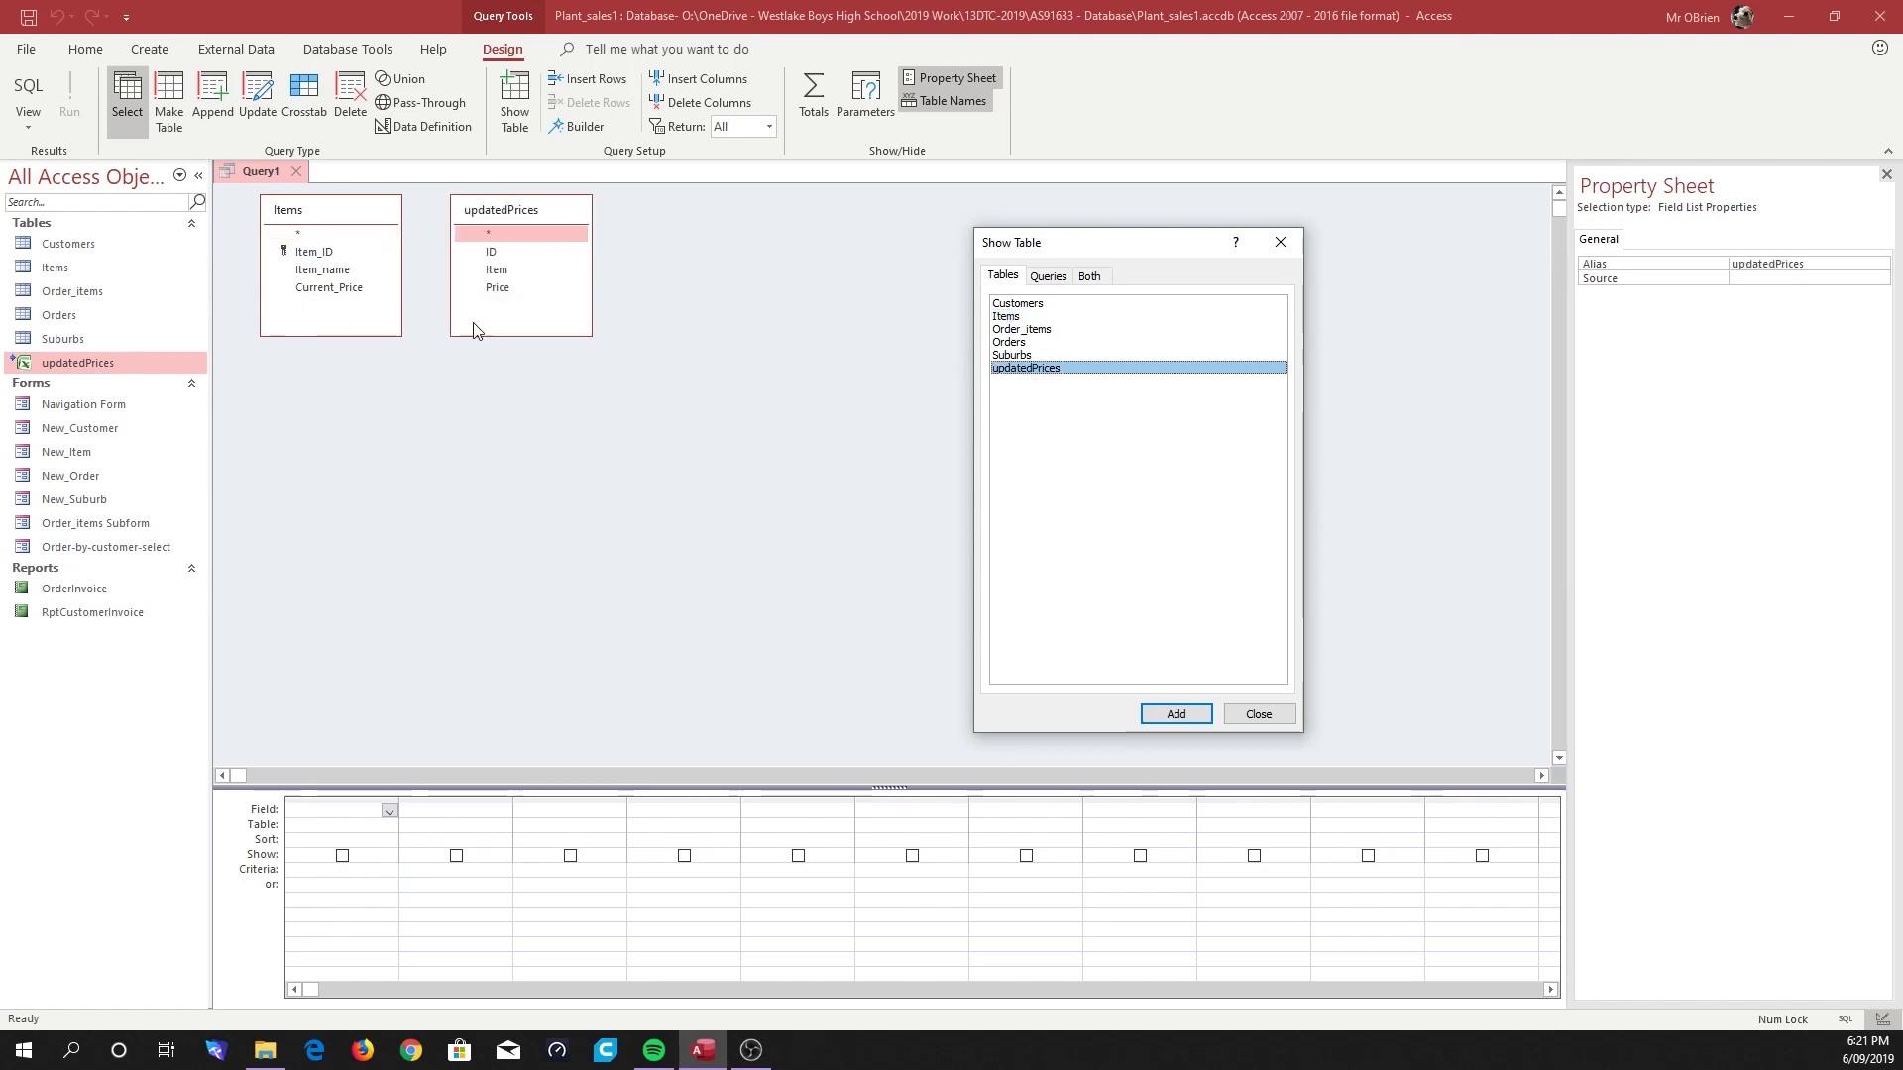
Put Item_ID and Current_Price from Items in the query grid, removing the extra Item_name field
{"action": "left_click", "coordinate": [1287, 715]}
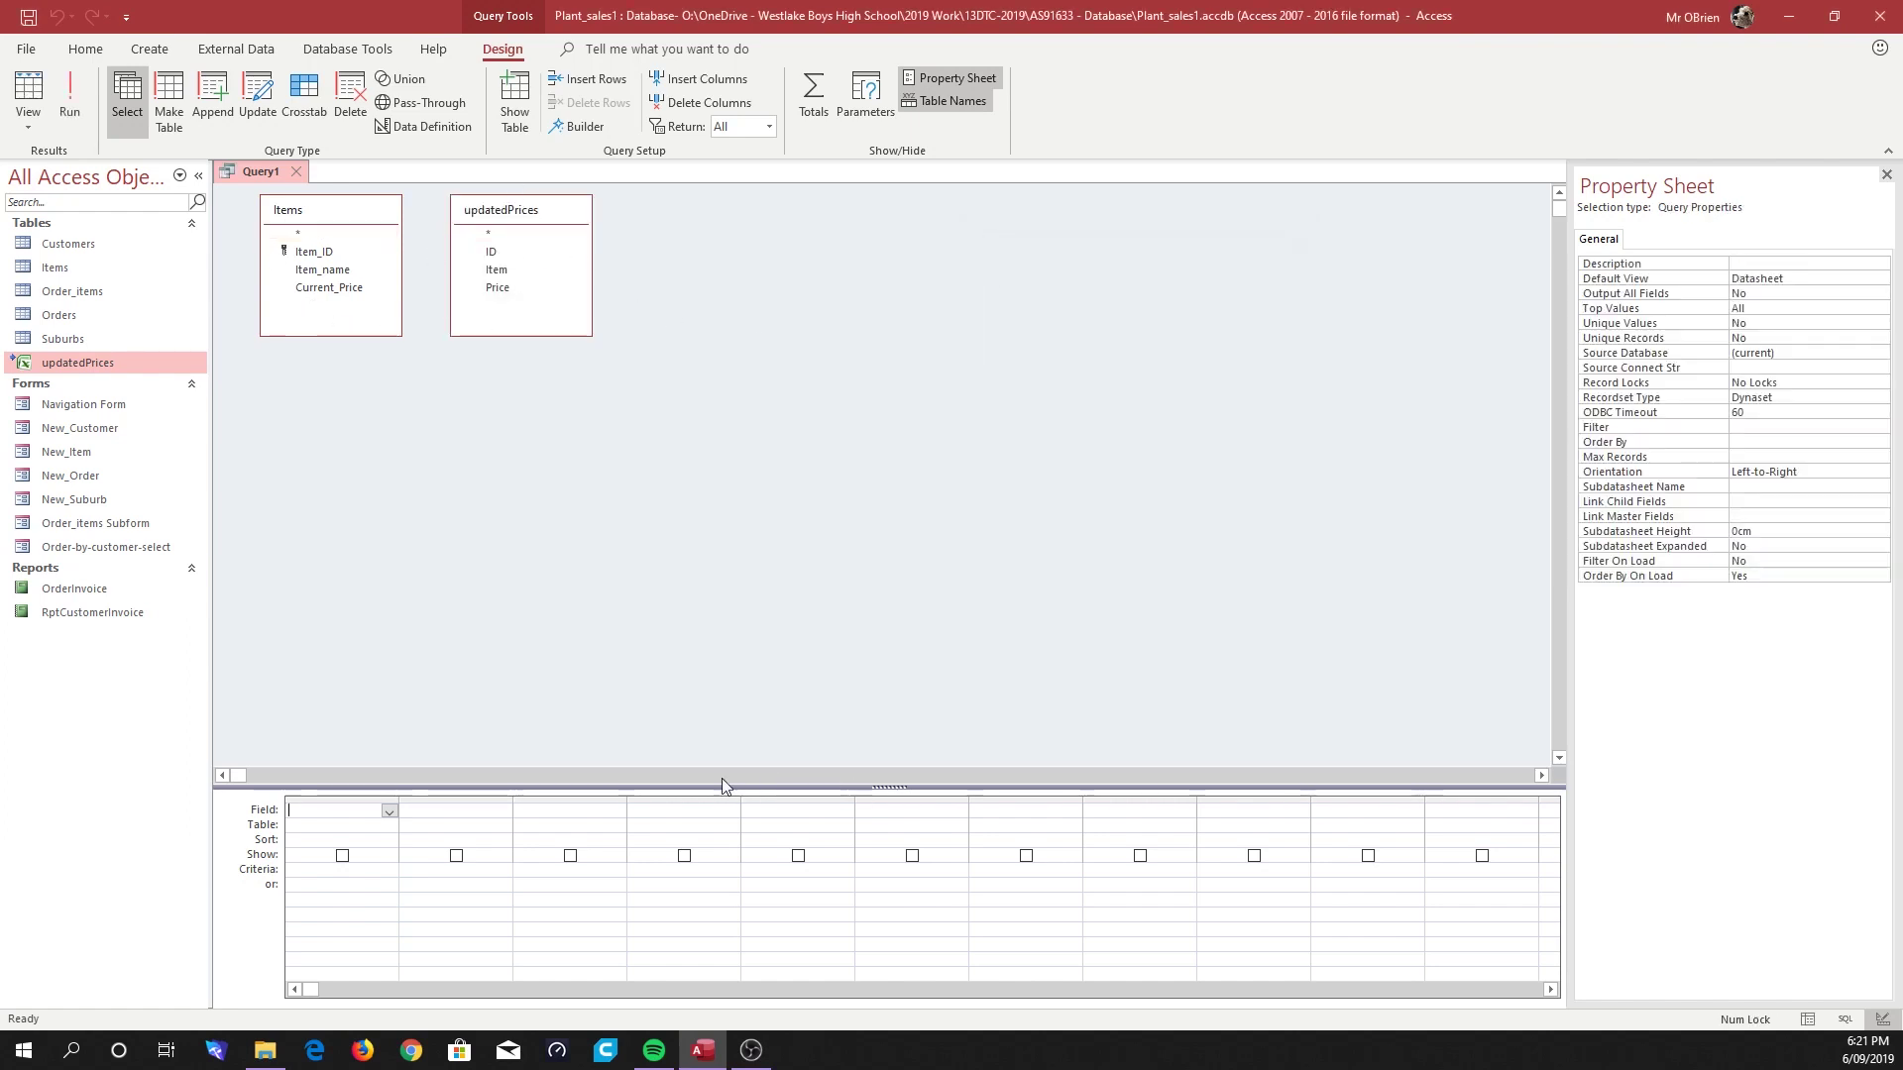
{"action": "left_click_drag", "start_coordinate": [892, 787], "coordinate": [898, 395]}
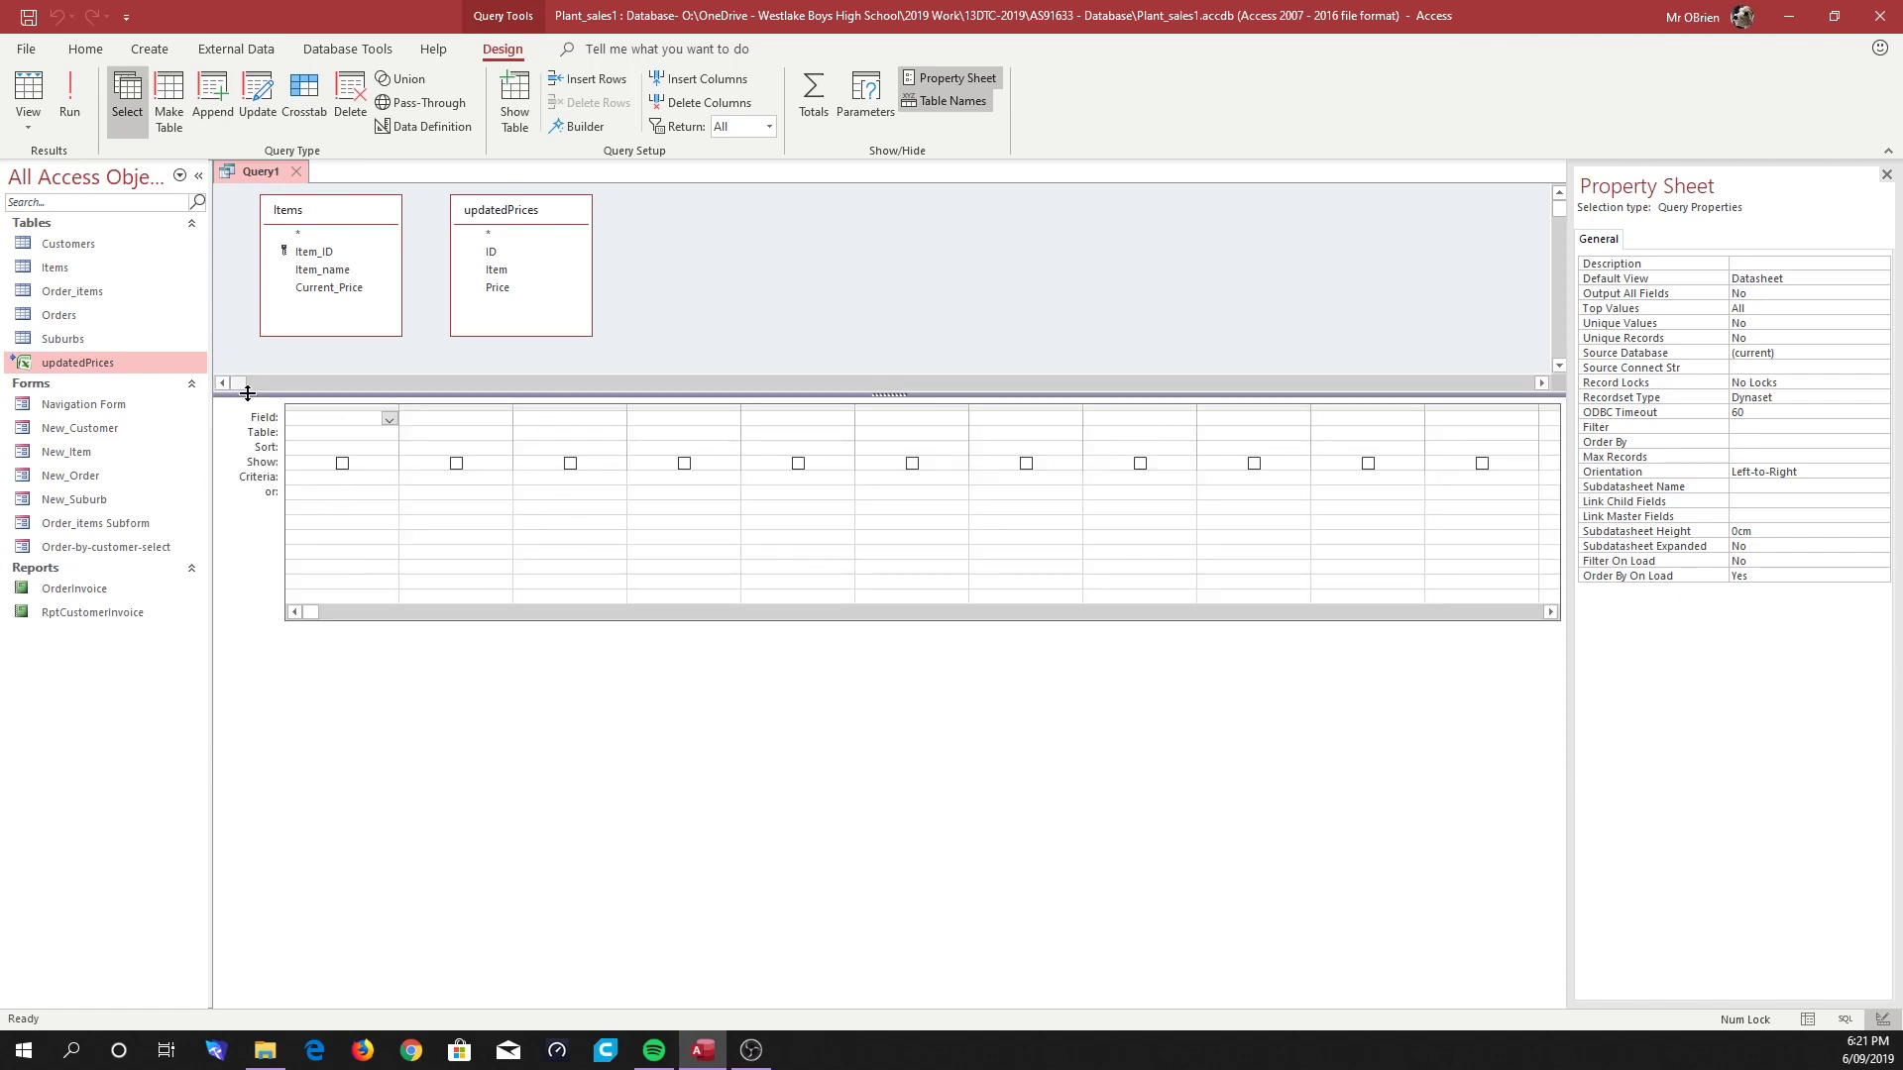
{"action": "double_click", "coordinate": [334, 253]}
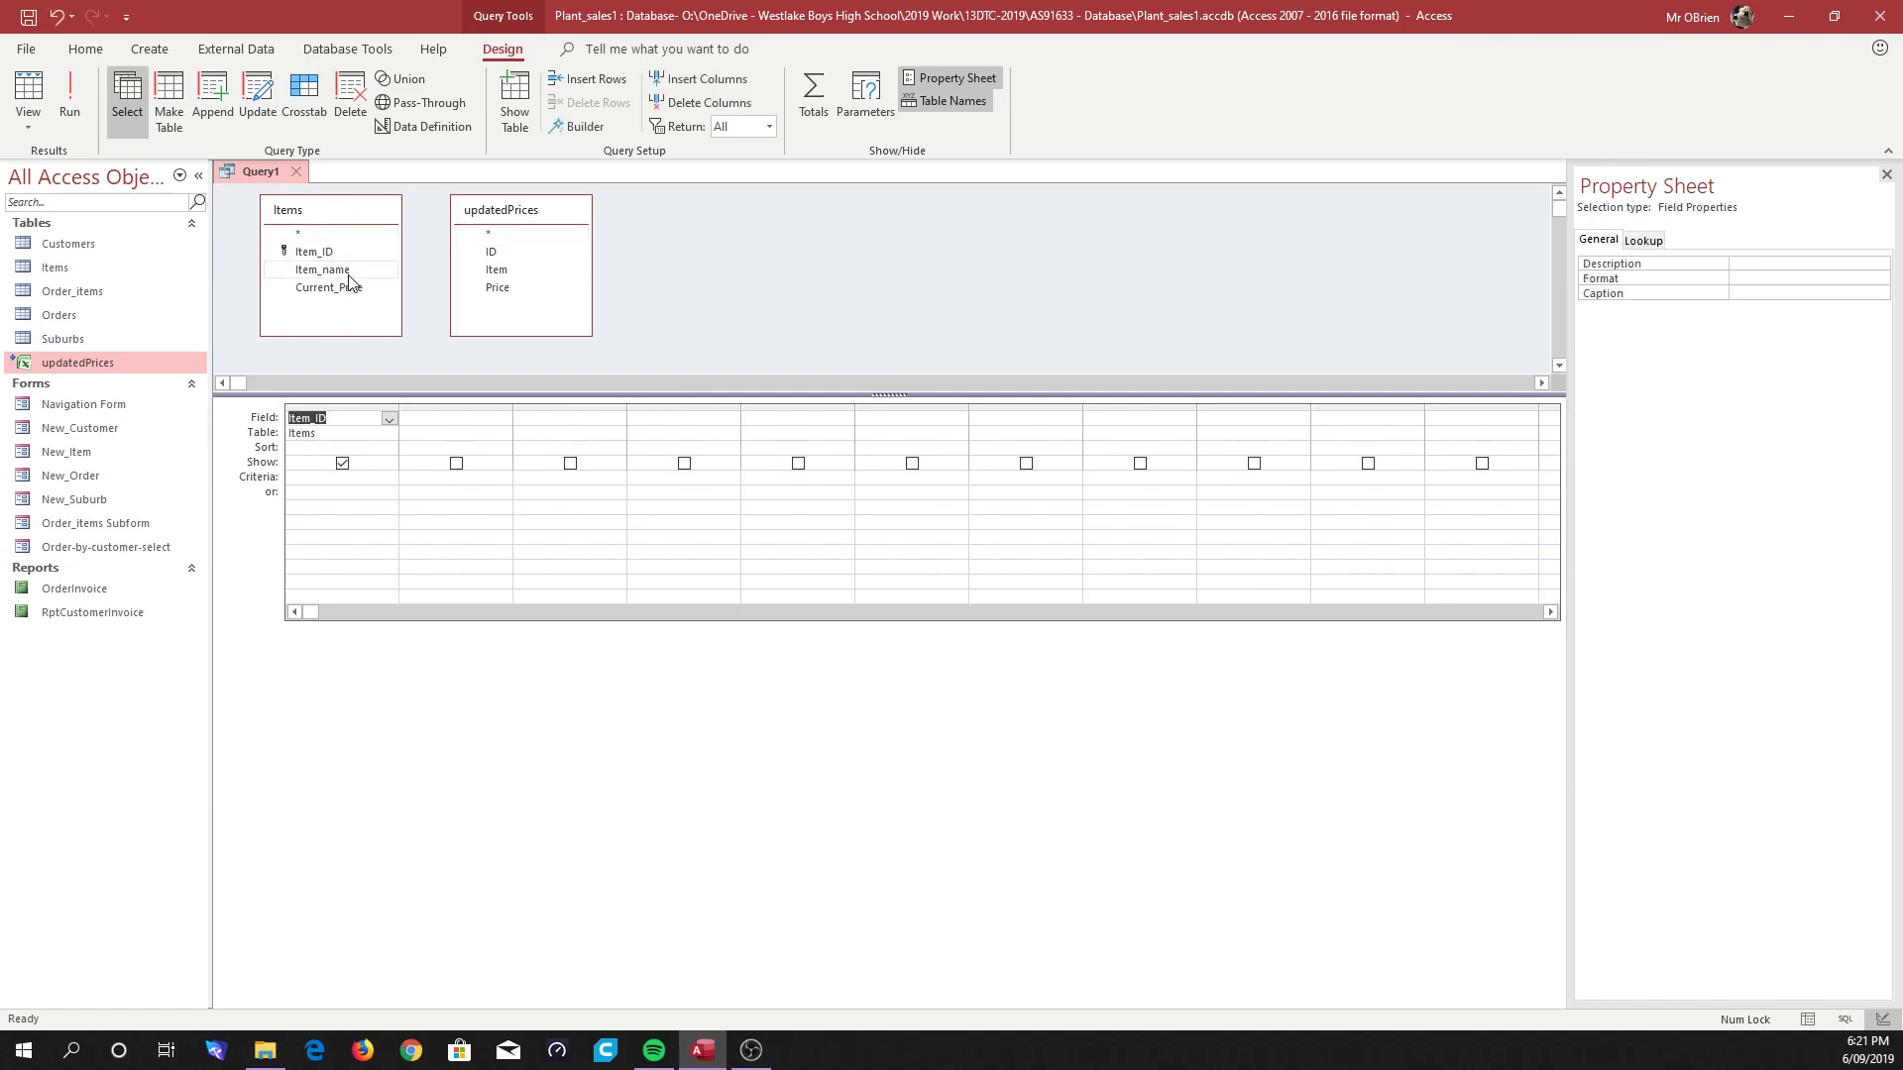
{"action": "double_click", "coordinate": [347, 274]}
{"action": "double_click", "coordinate": [351, 289]}
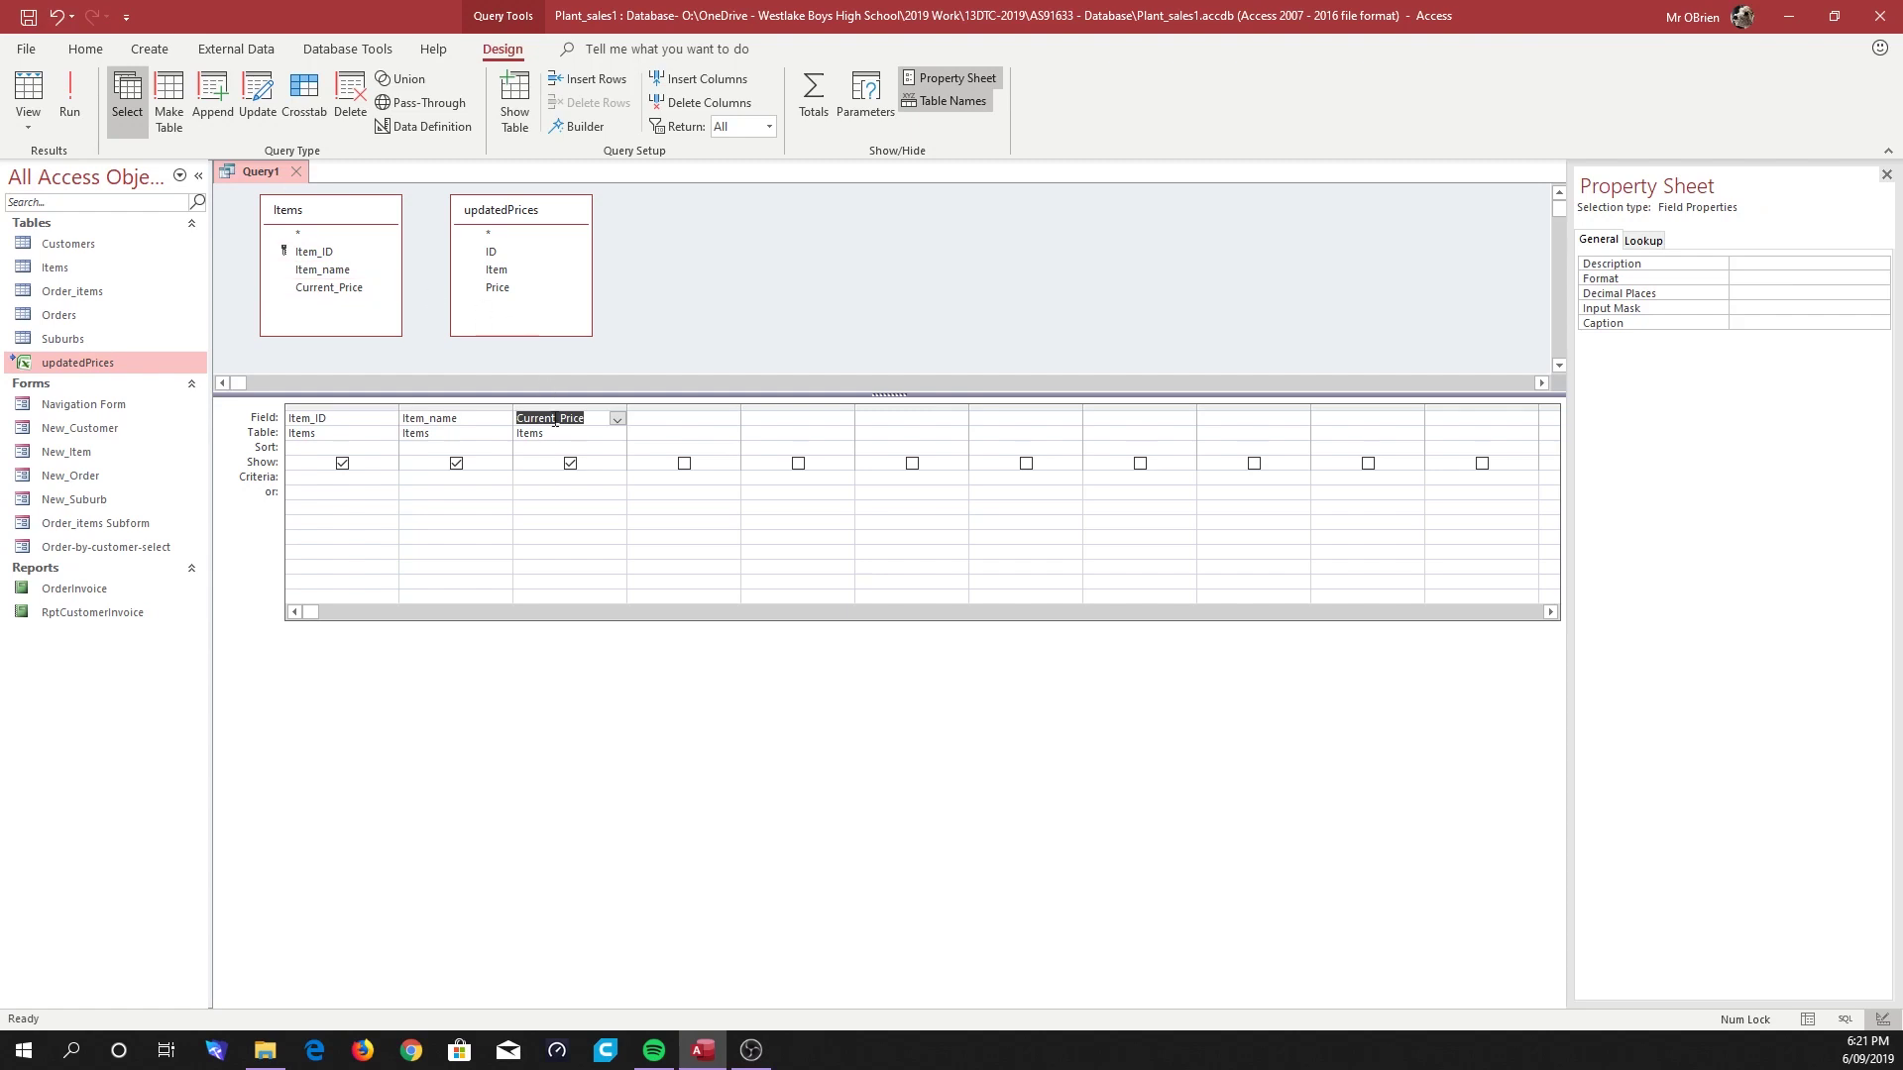
{"action": "left_click", "coordinate": [433, 407]}
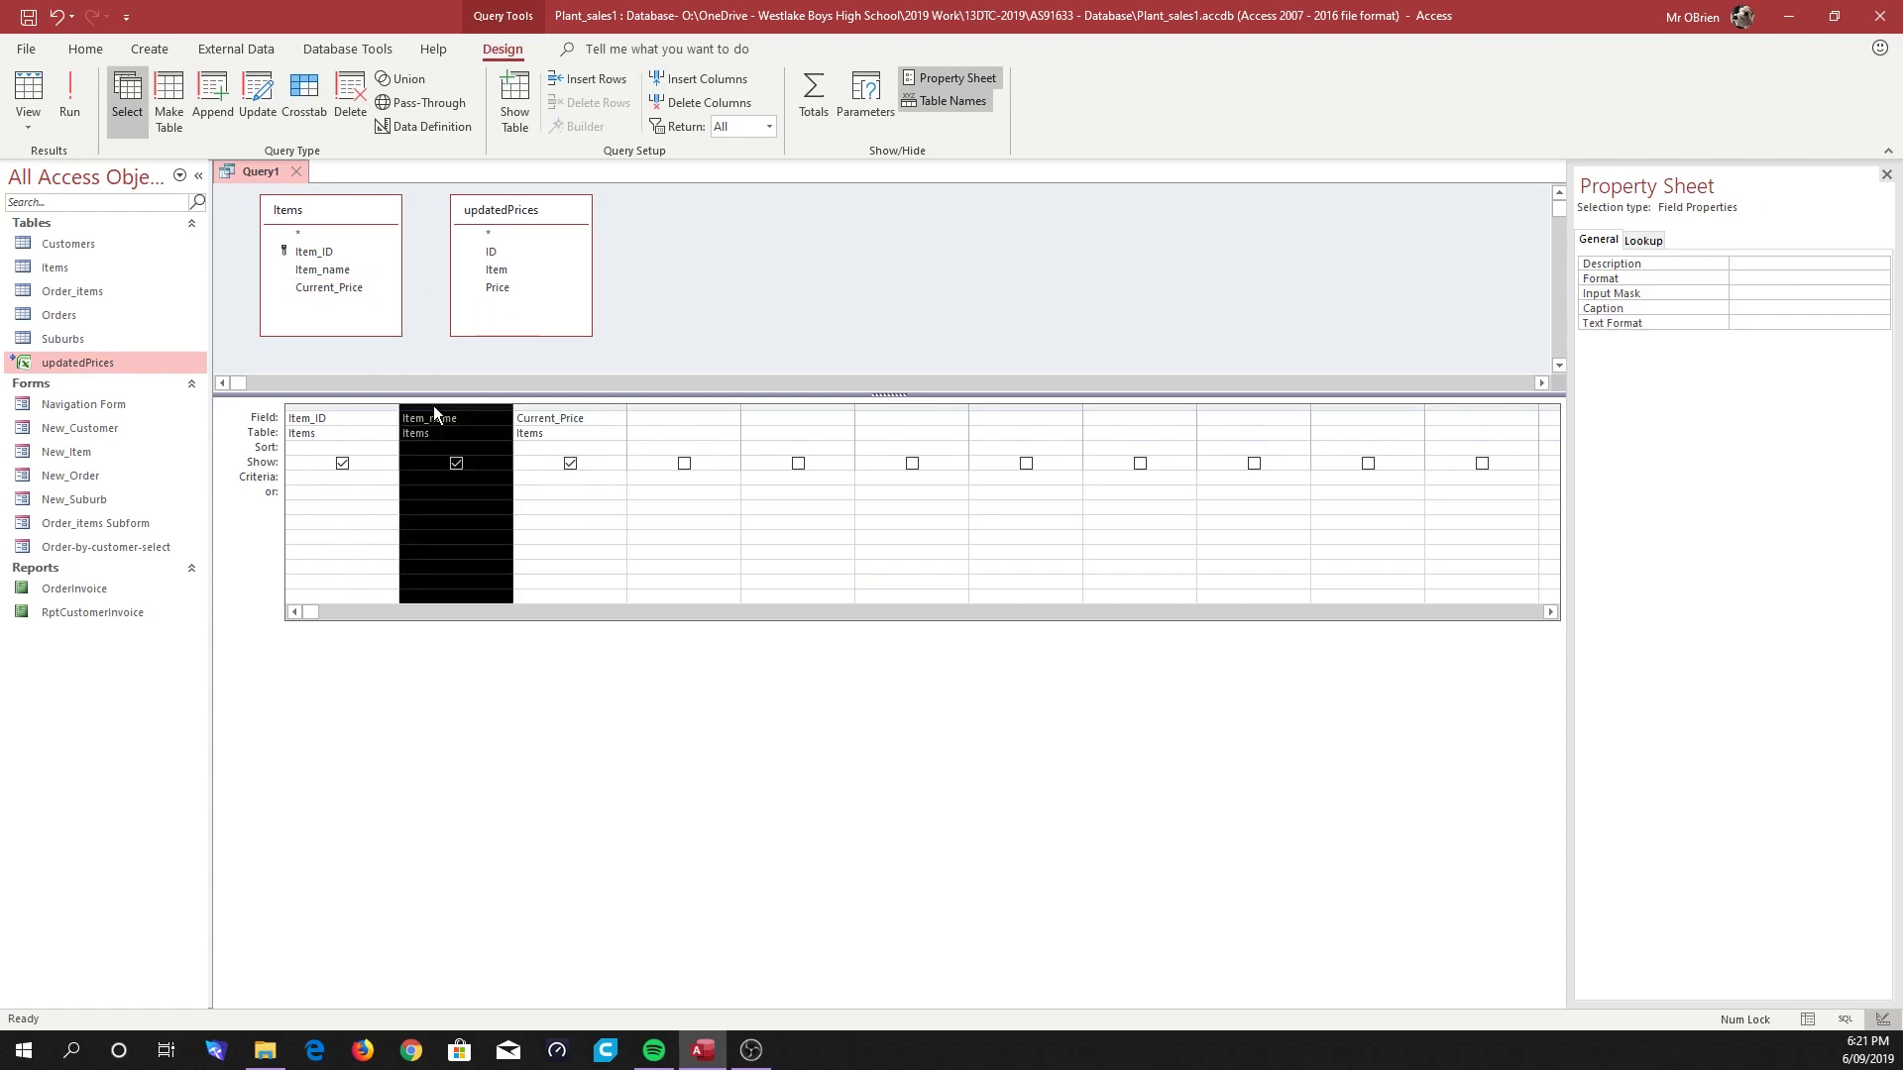
{"action": "key", "text": "Delete"}
{"action": "left_click", "coordinate": [467, 518]}
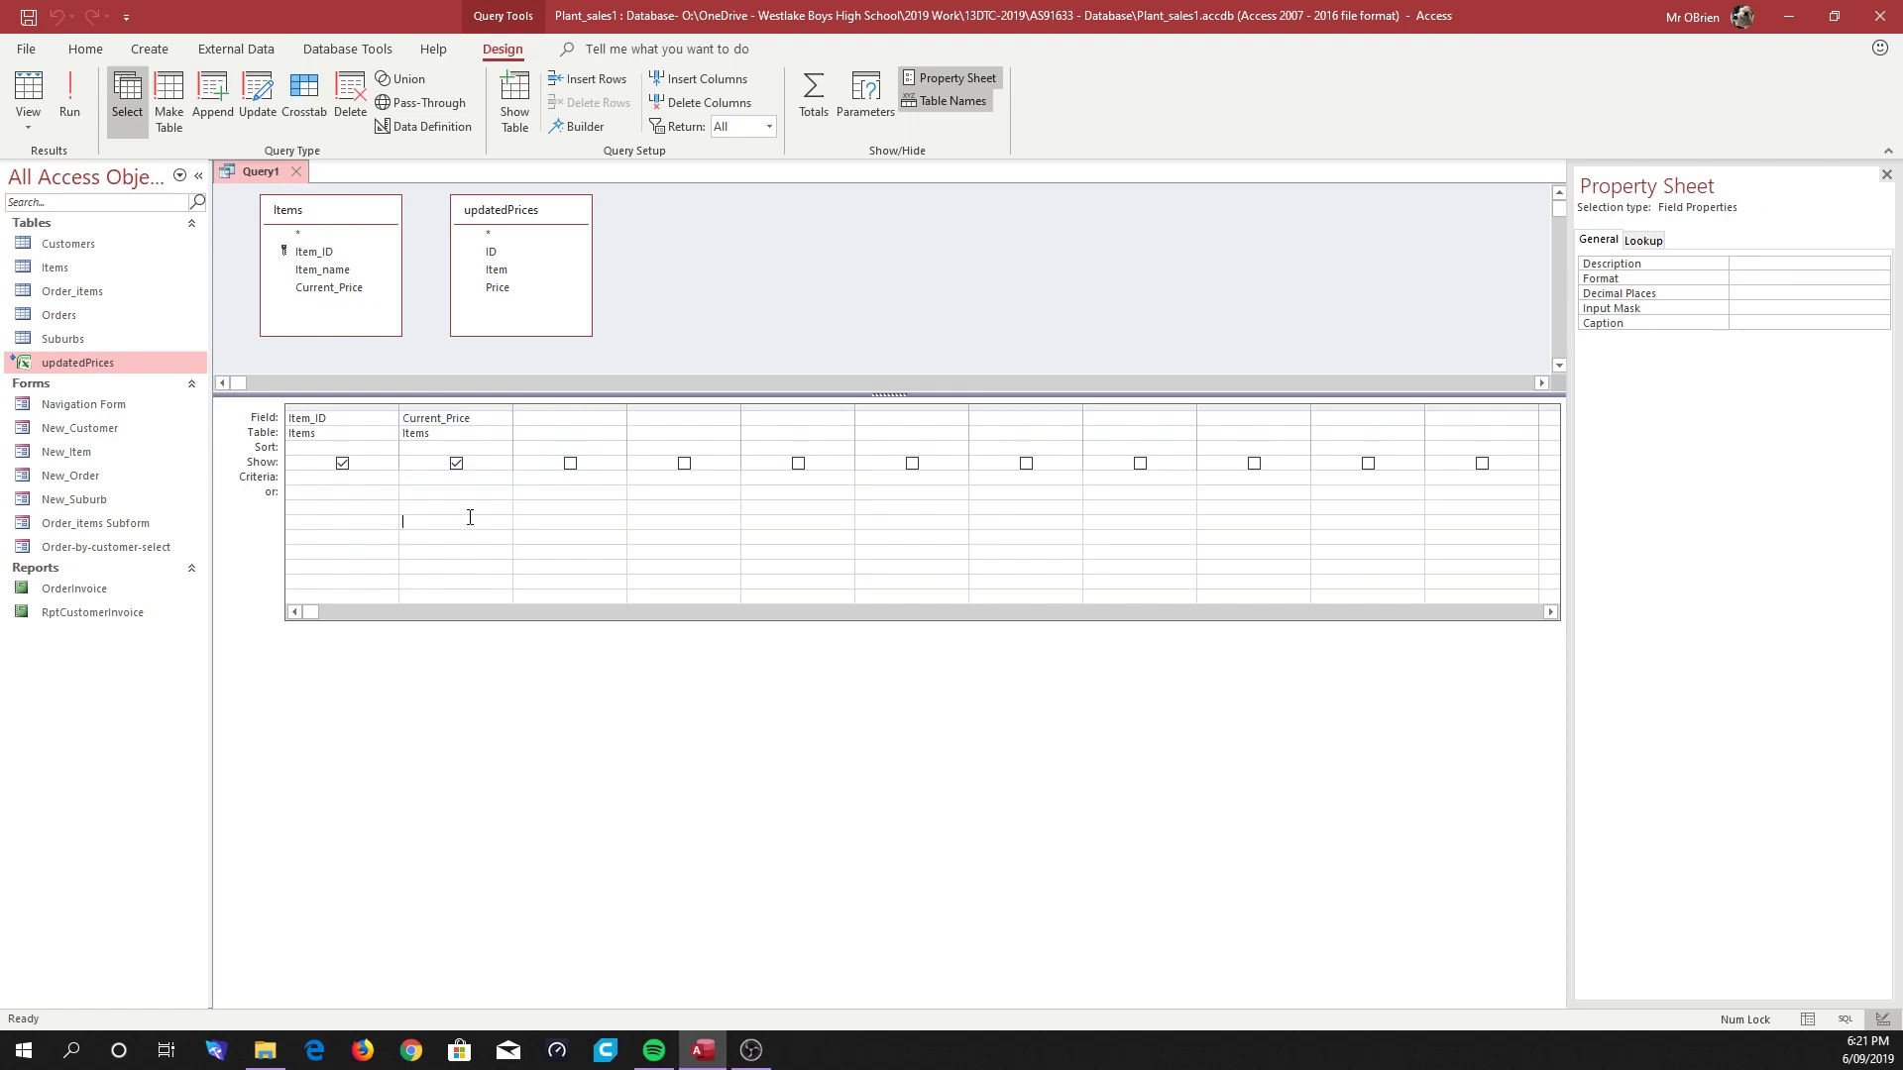
{"action": "left_click", "coordinate": [344, 405]}
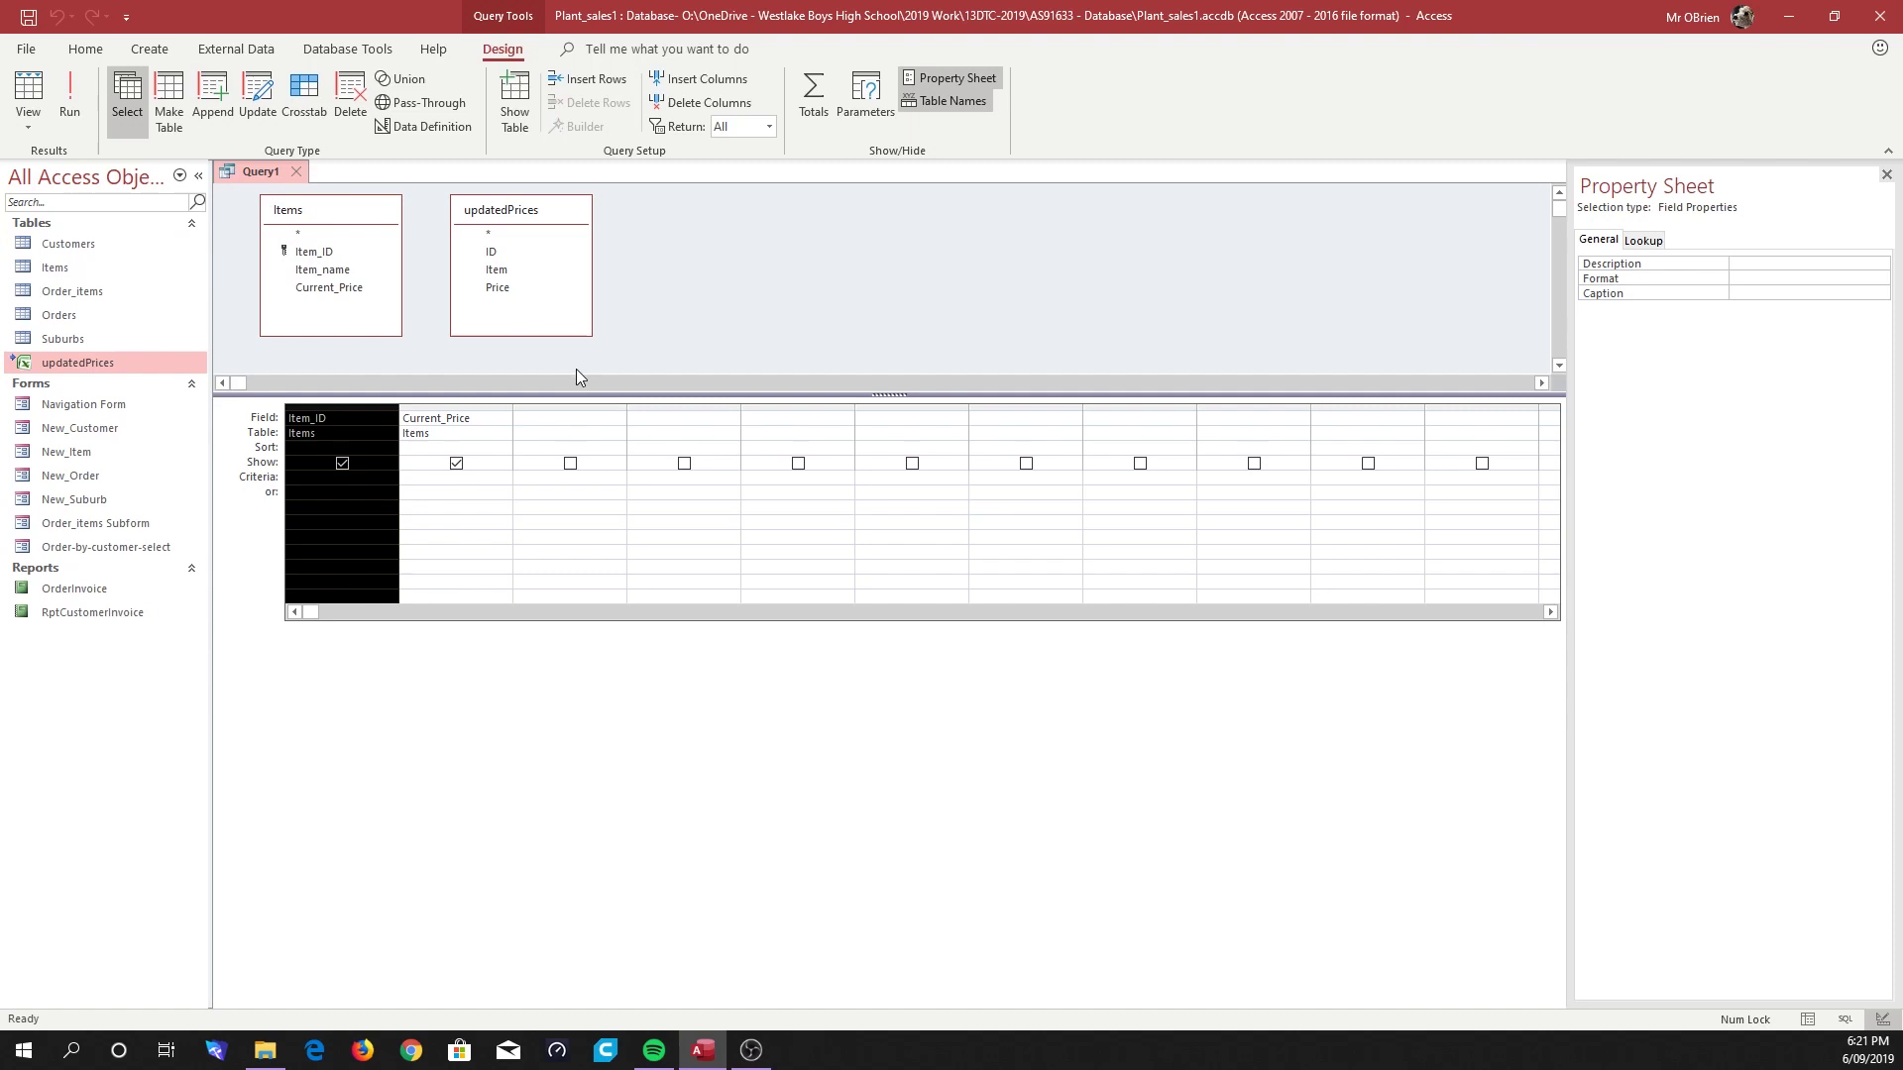
{"action": "left_click", "coordinate": [541, 371]}
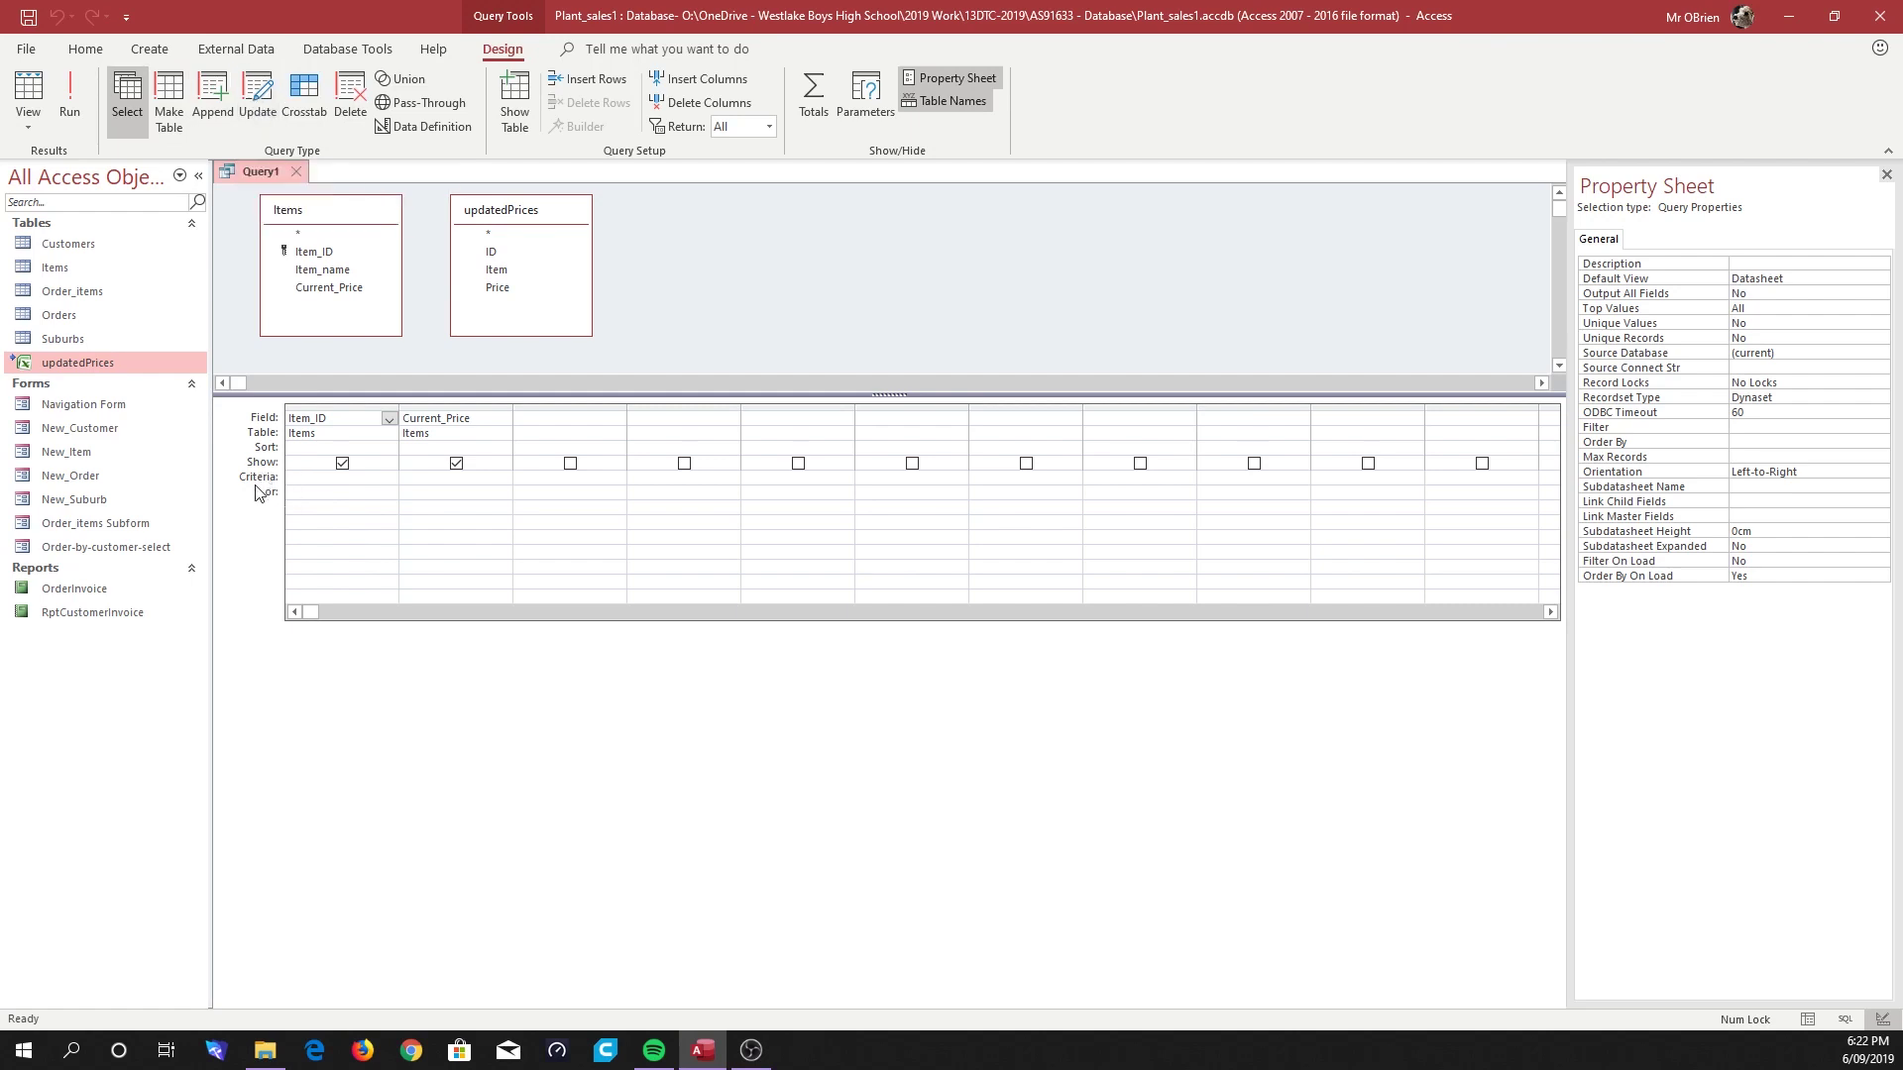
Make it an update query setting Current_Price to [updatedPrices].[Price]
{"action": "left_click", "coordinate": [261, 84]}
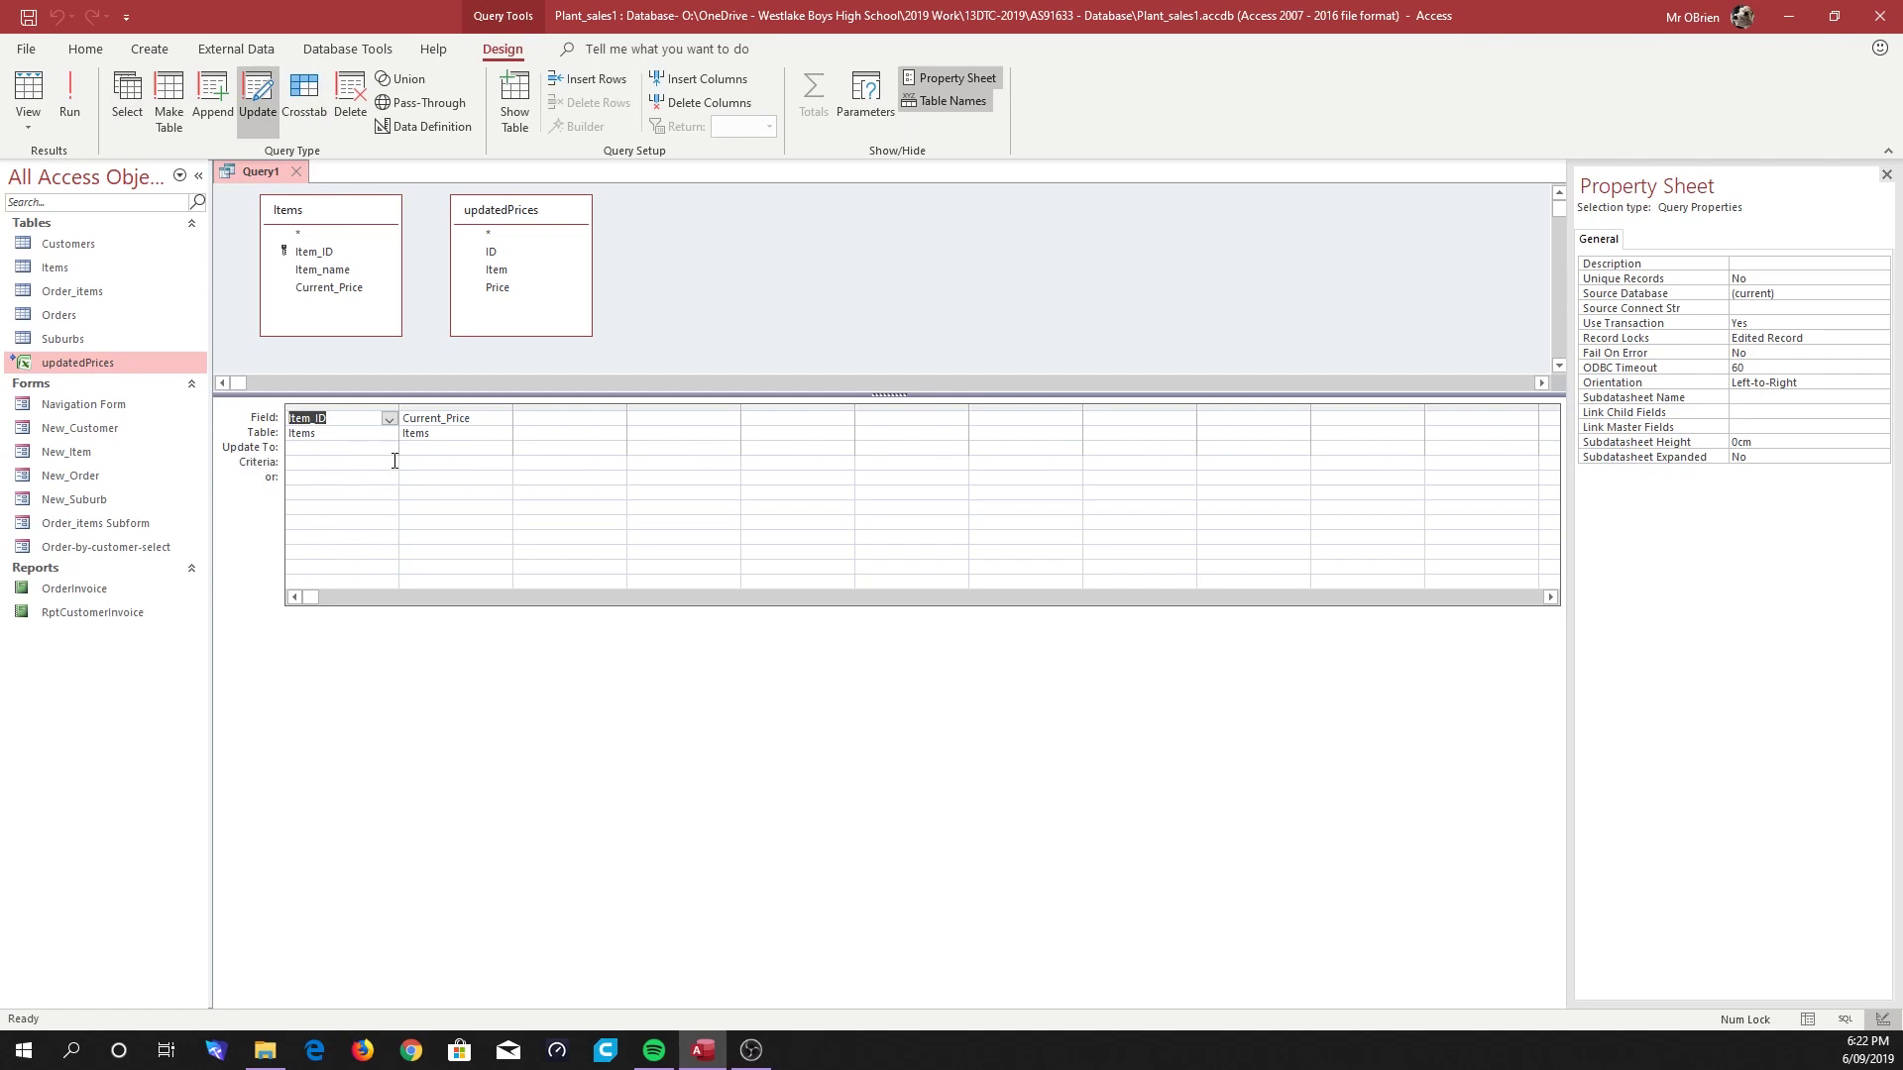
{"action": "left_click", "coordinate": [451, 451]}
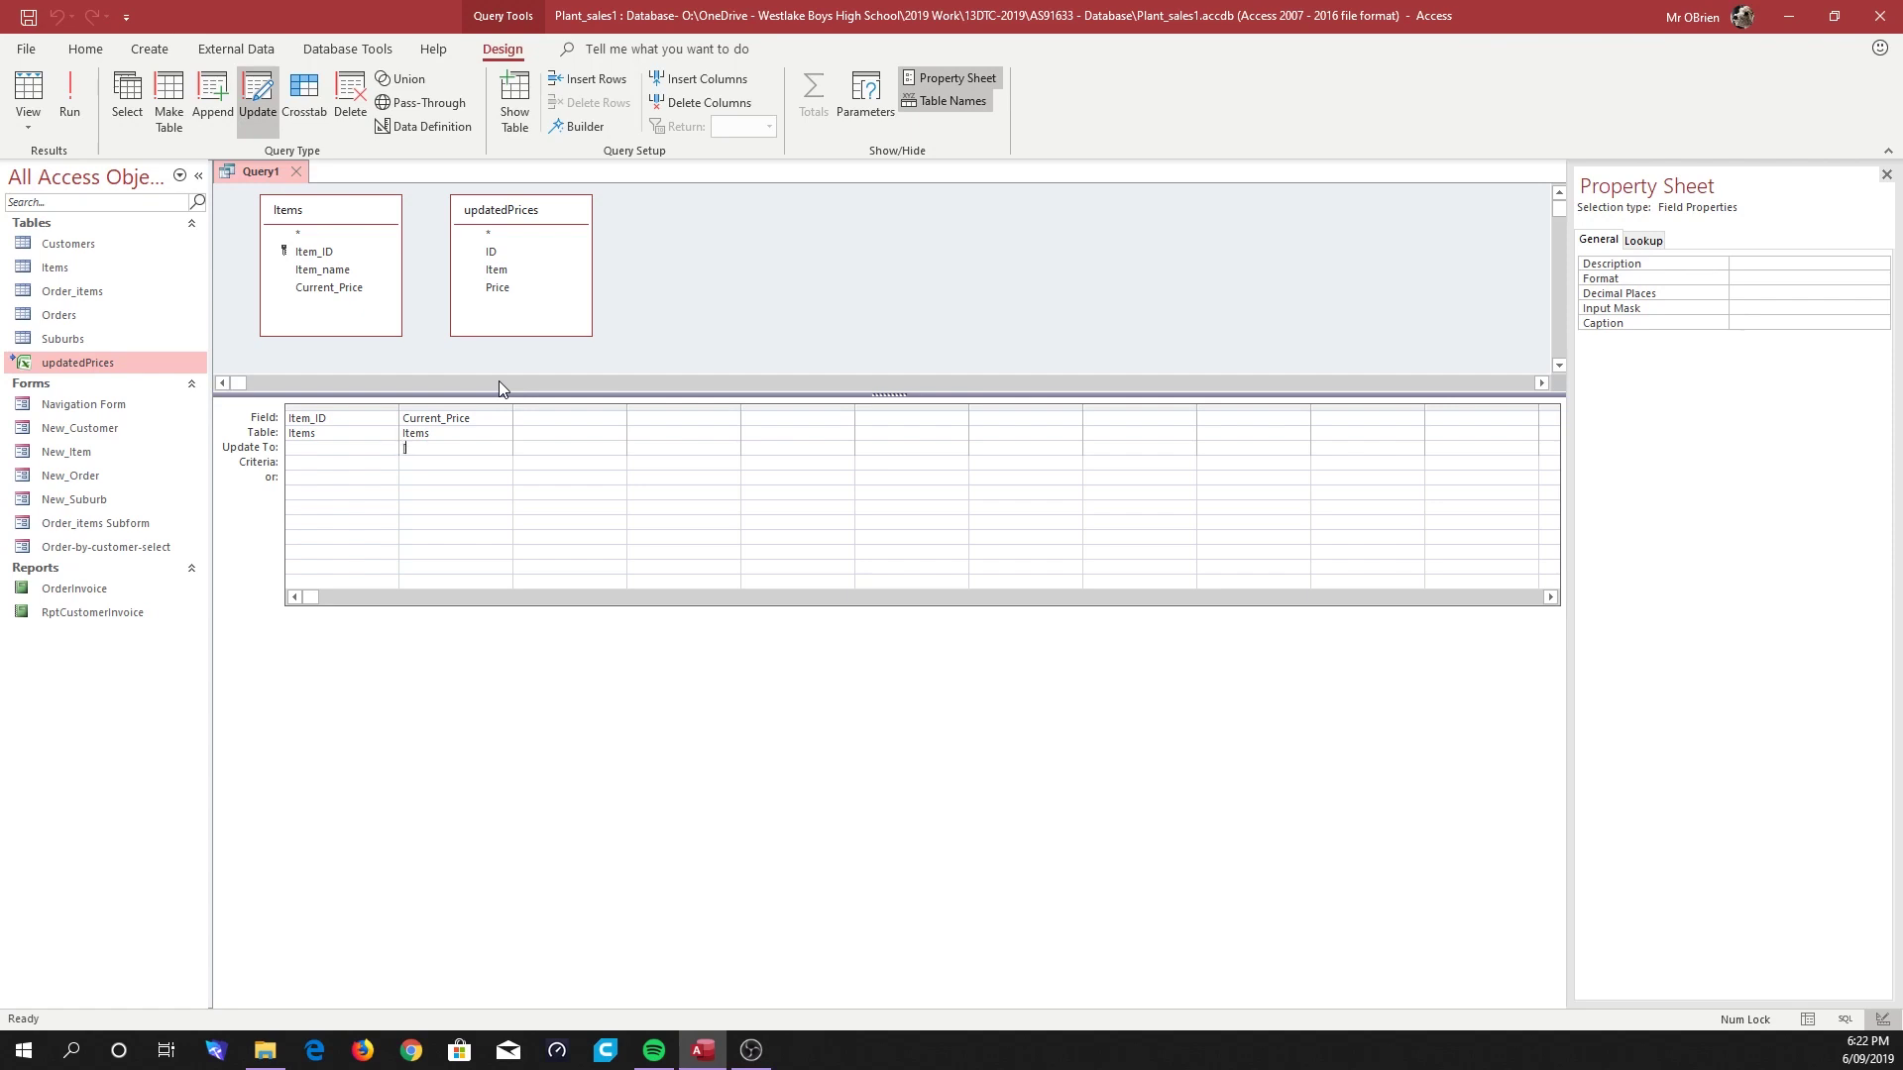
{"action": "type", "text": "up"}
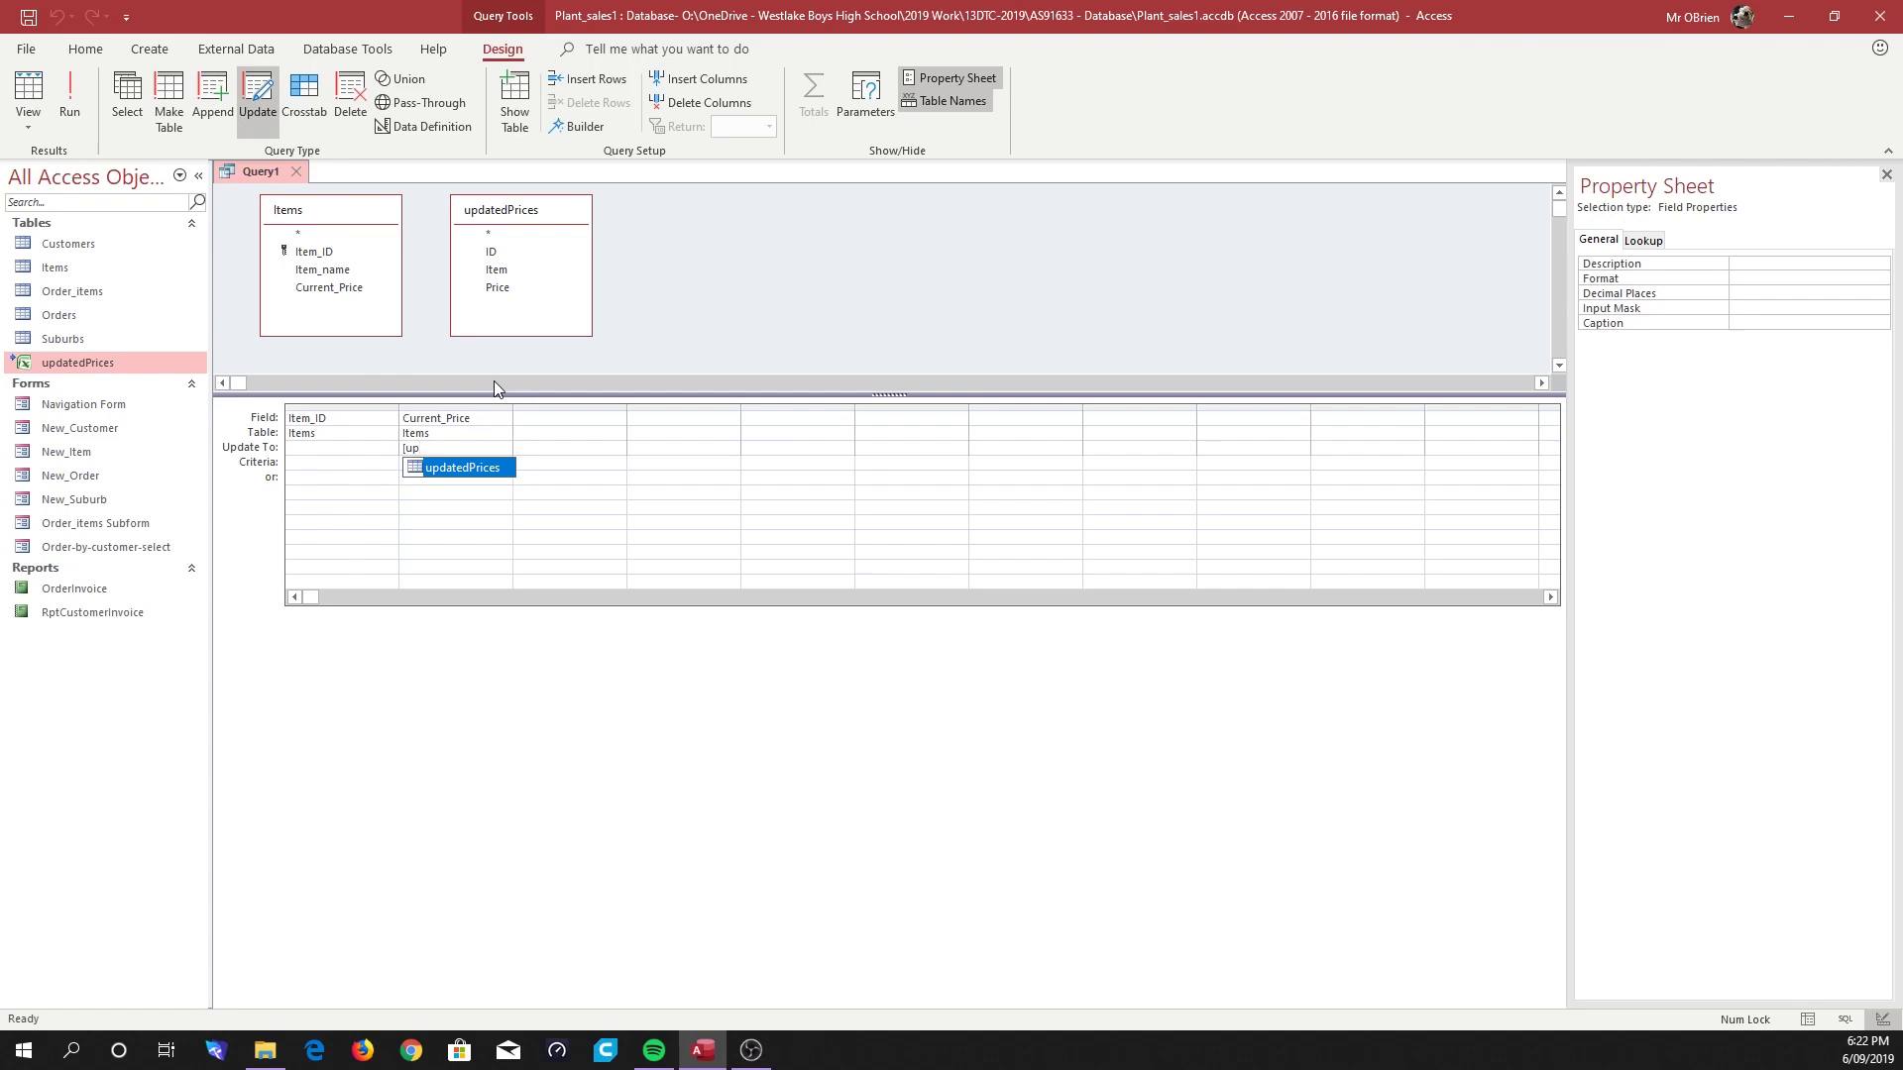
{"action": "double_click", "coordinate": [468, 476]}
{"action": "type", "text": "."}
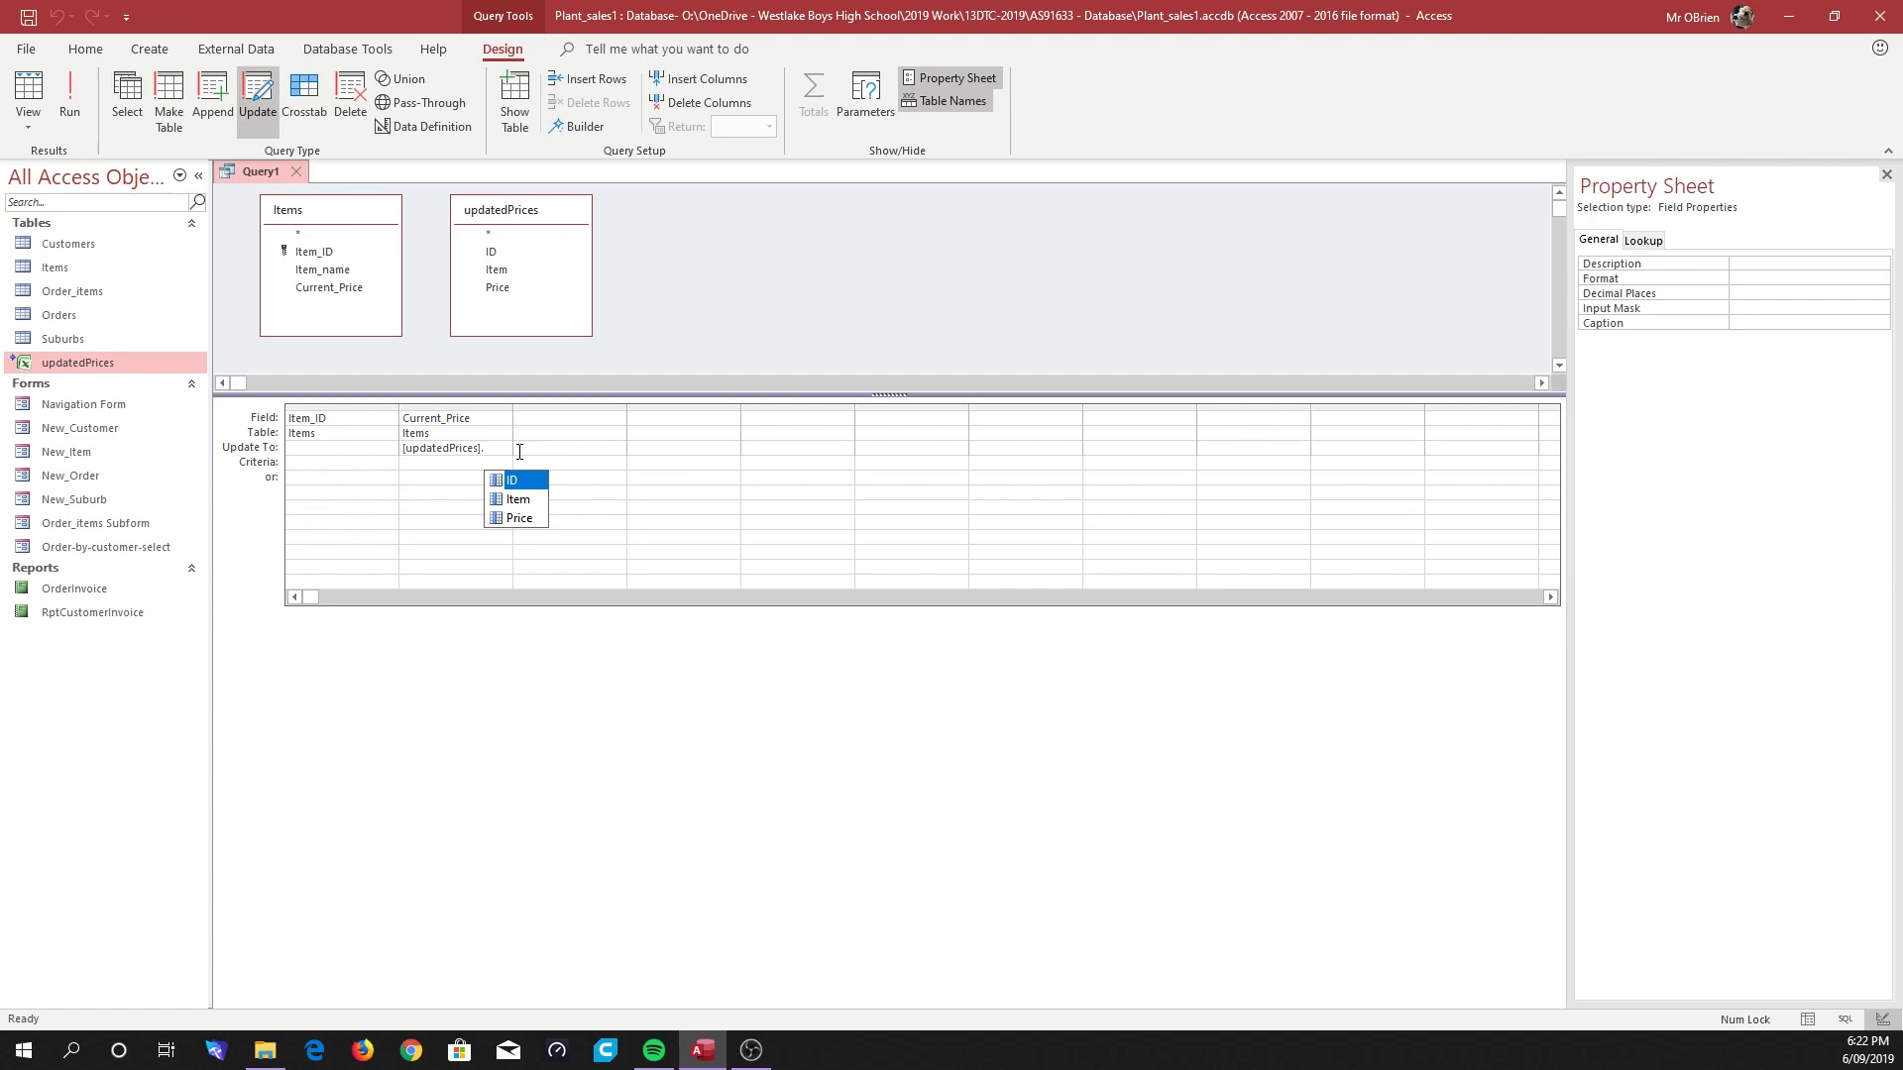
{"action": "double_click", "coordinate": [542, 518]}
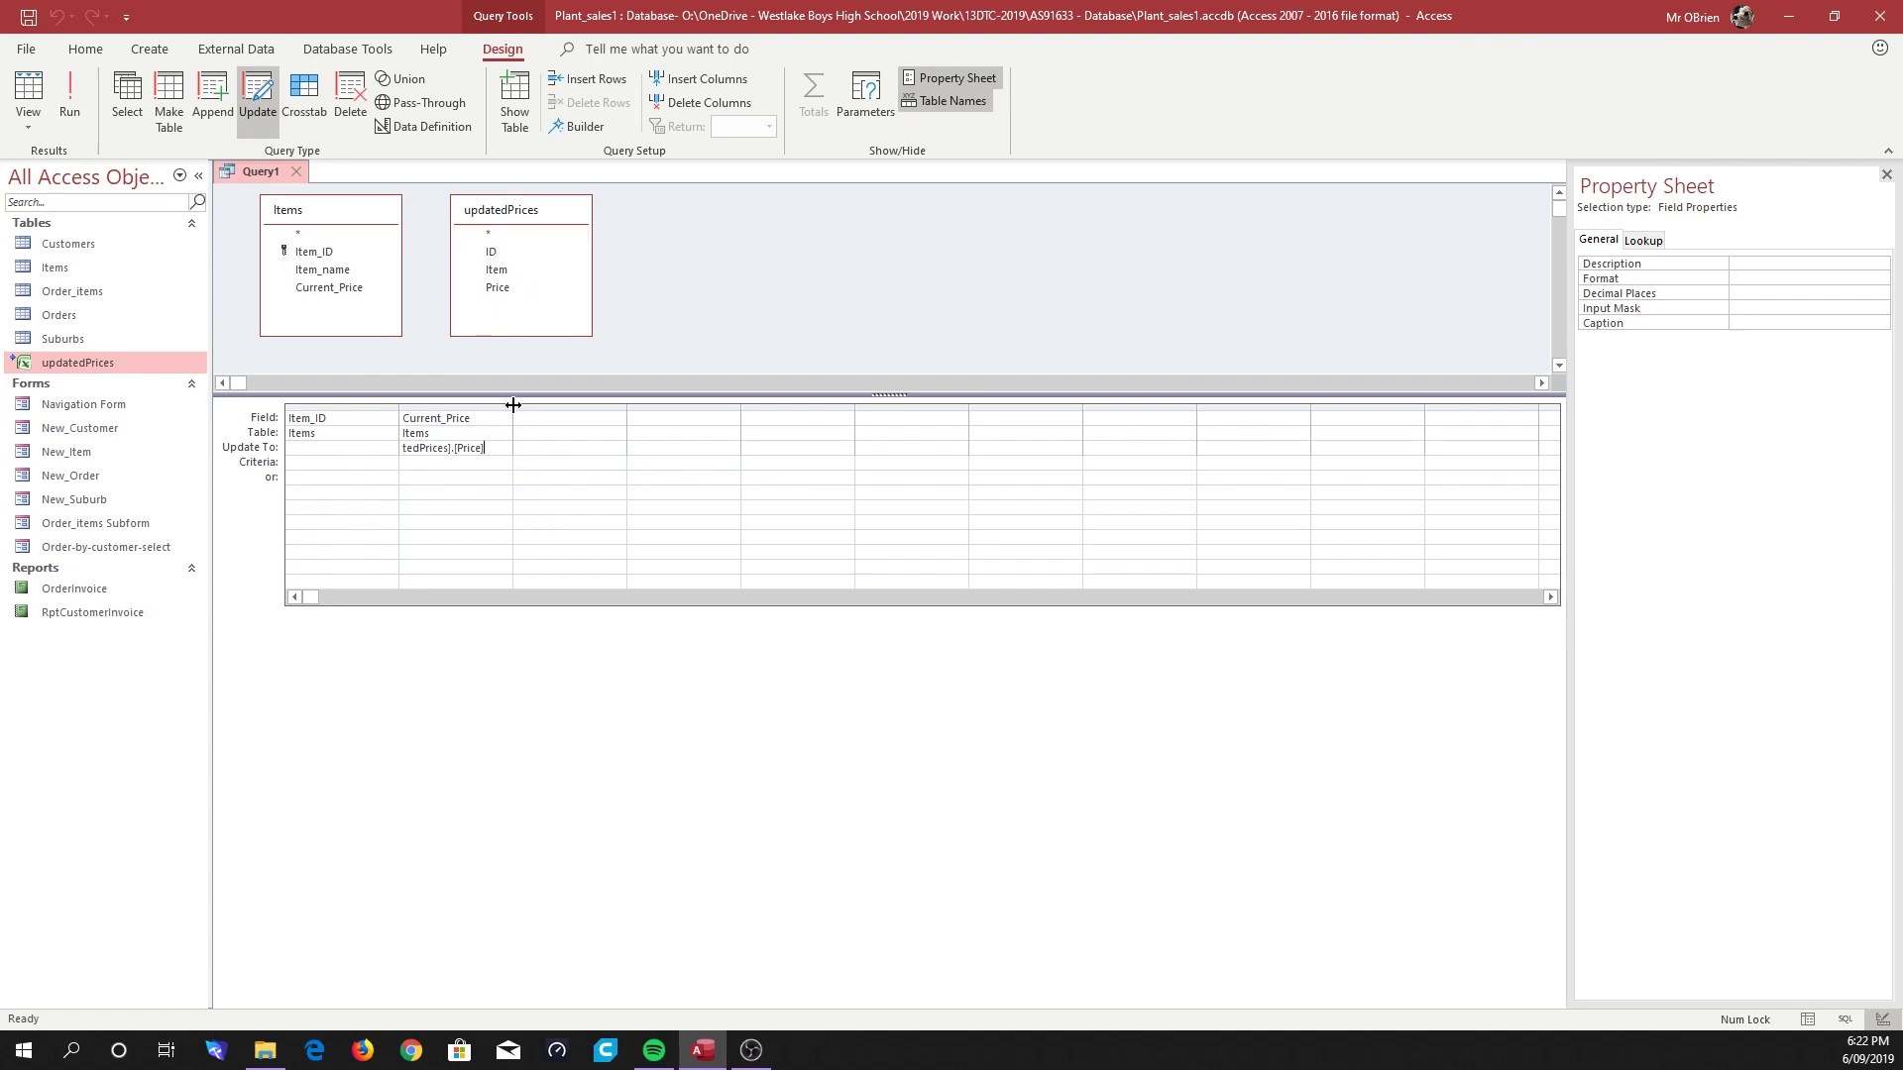
{"action": "left_click_drag", "start_coordinate": [514, 404], "coordinate": [579, 405]}
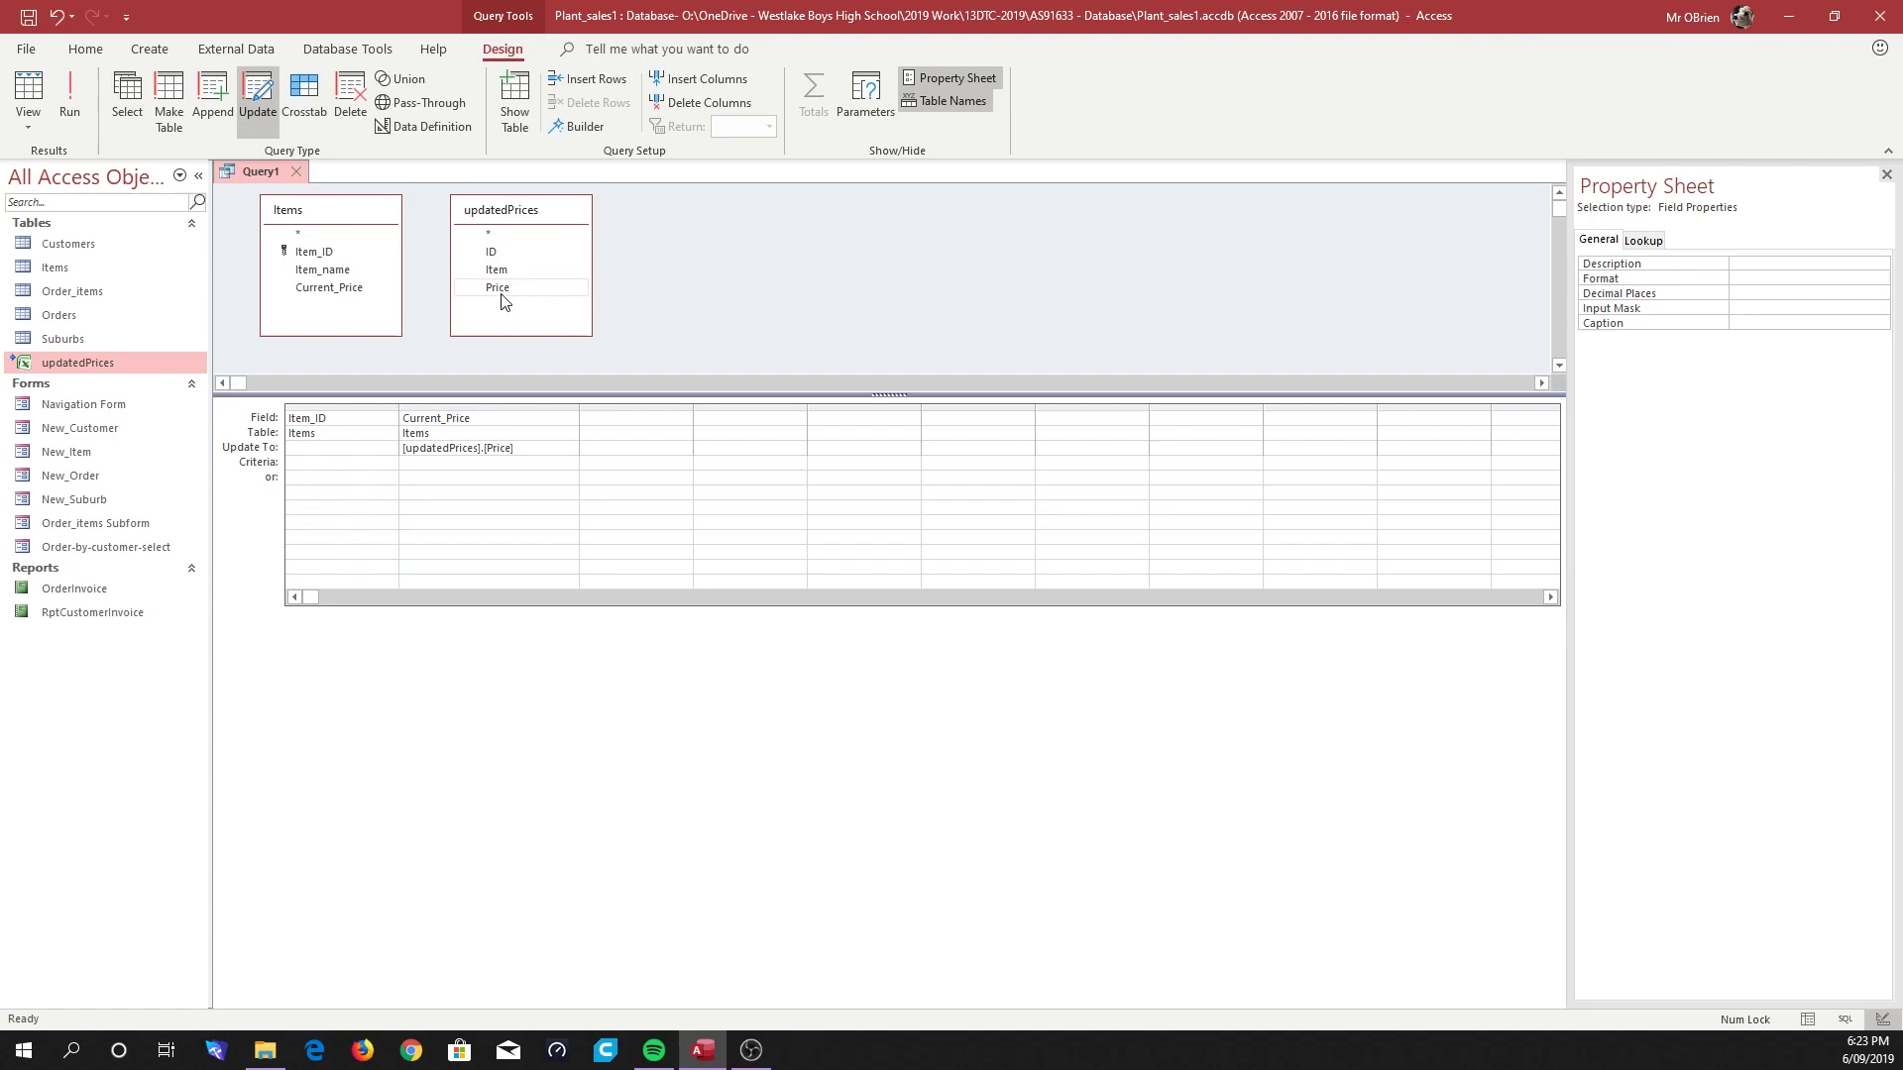
Enter [updatedPrices].[ID] as the Item_ID criterion and widen the grid columns
{"action": "left_click", "coordinate": [341, 462]}
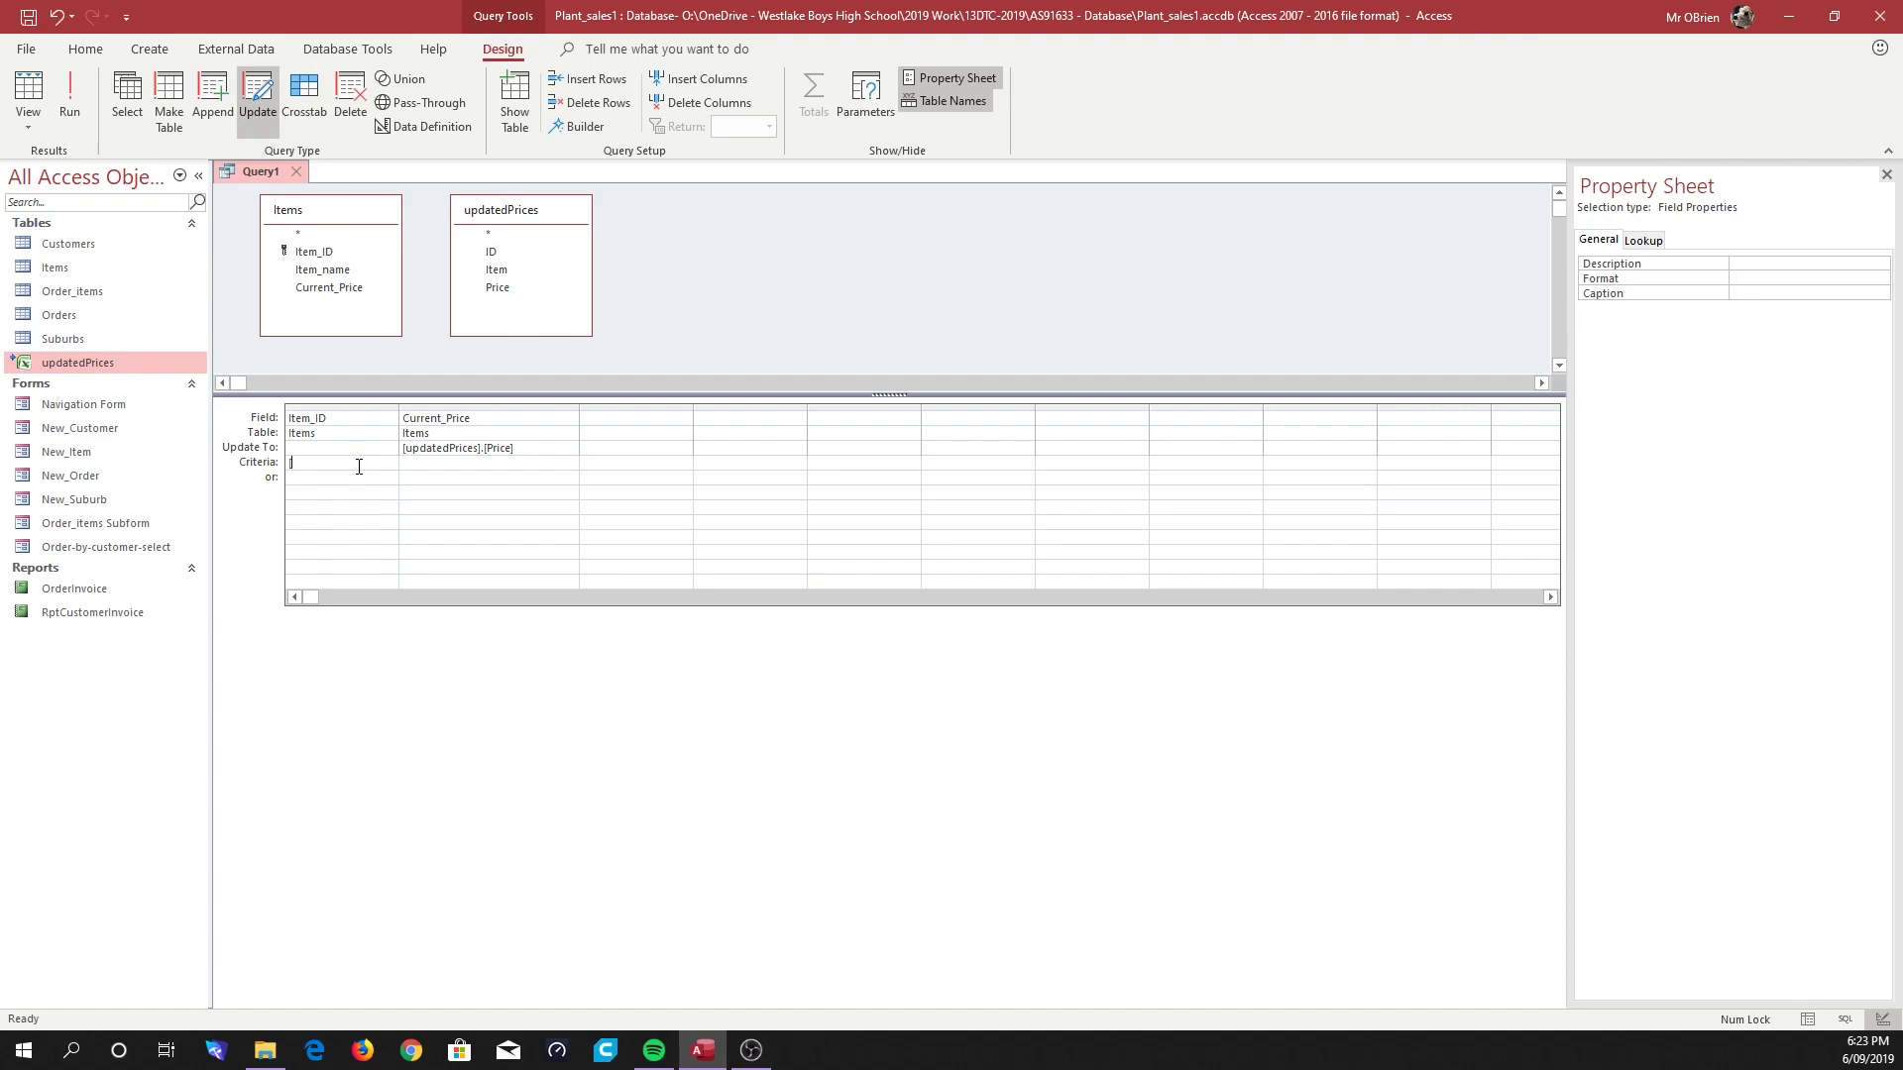
{"action": "type", "text": "up"}
{"action": "double_click", "coordinate": [370, 482]}
{"action": "type", "text": ".["}
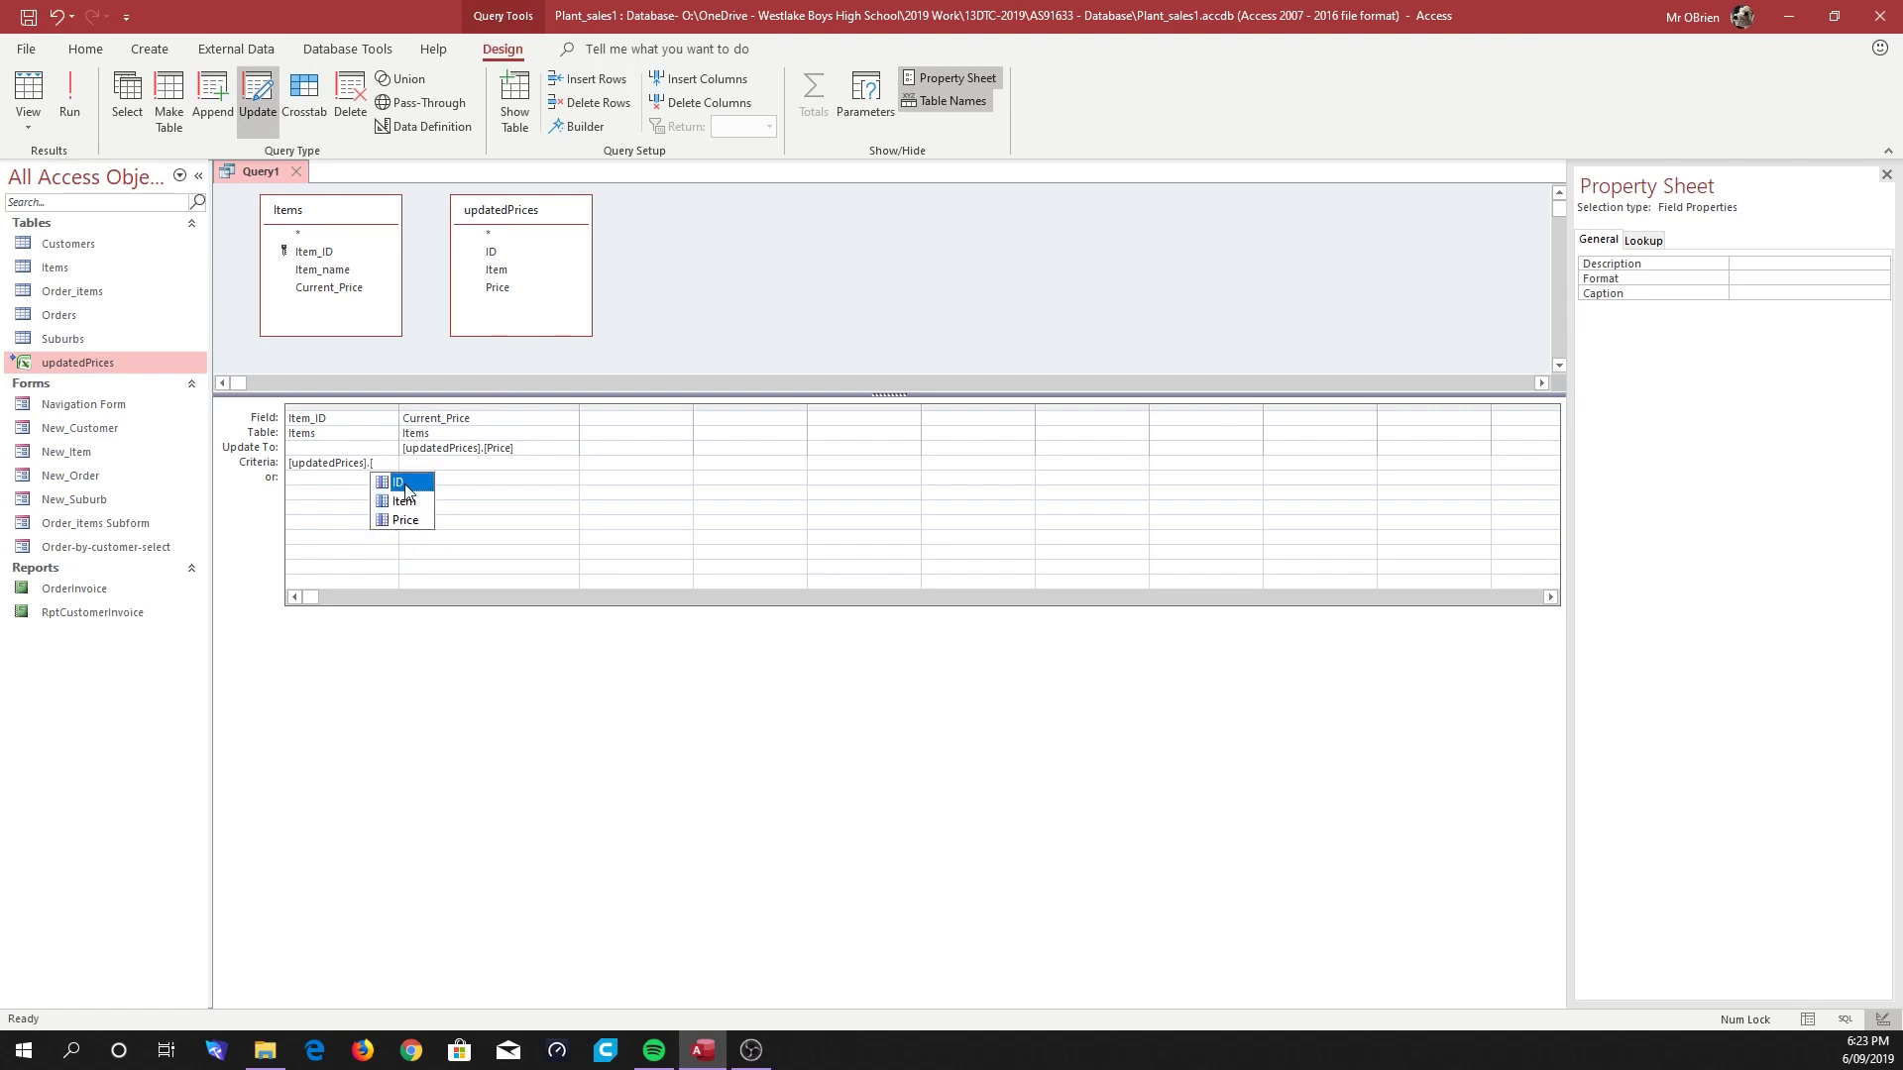
{"action": "double_click", "coordinate": [406, 485]}
{"action": "left_click_drag", "start_coordinate": [401, 406], "coordinate": [462, 407]}
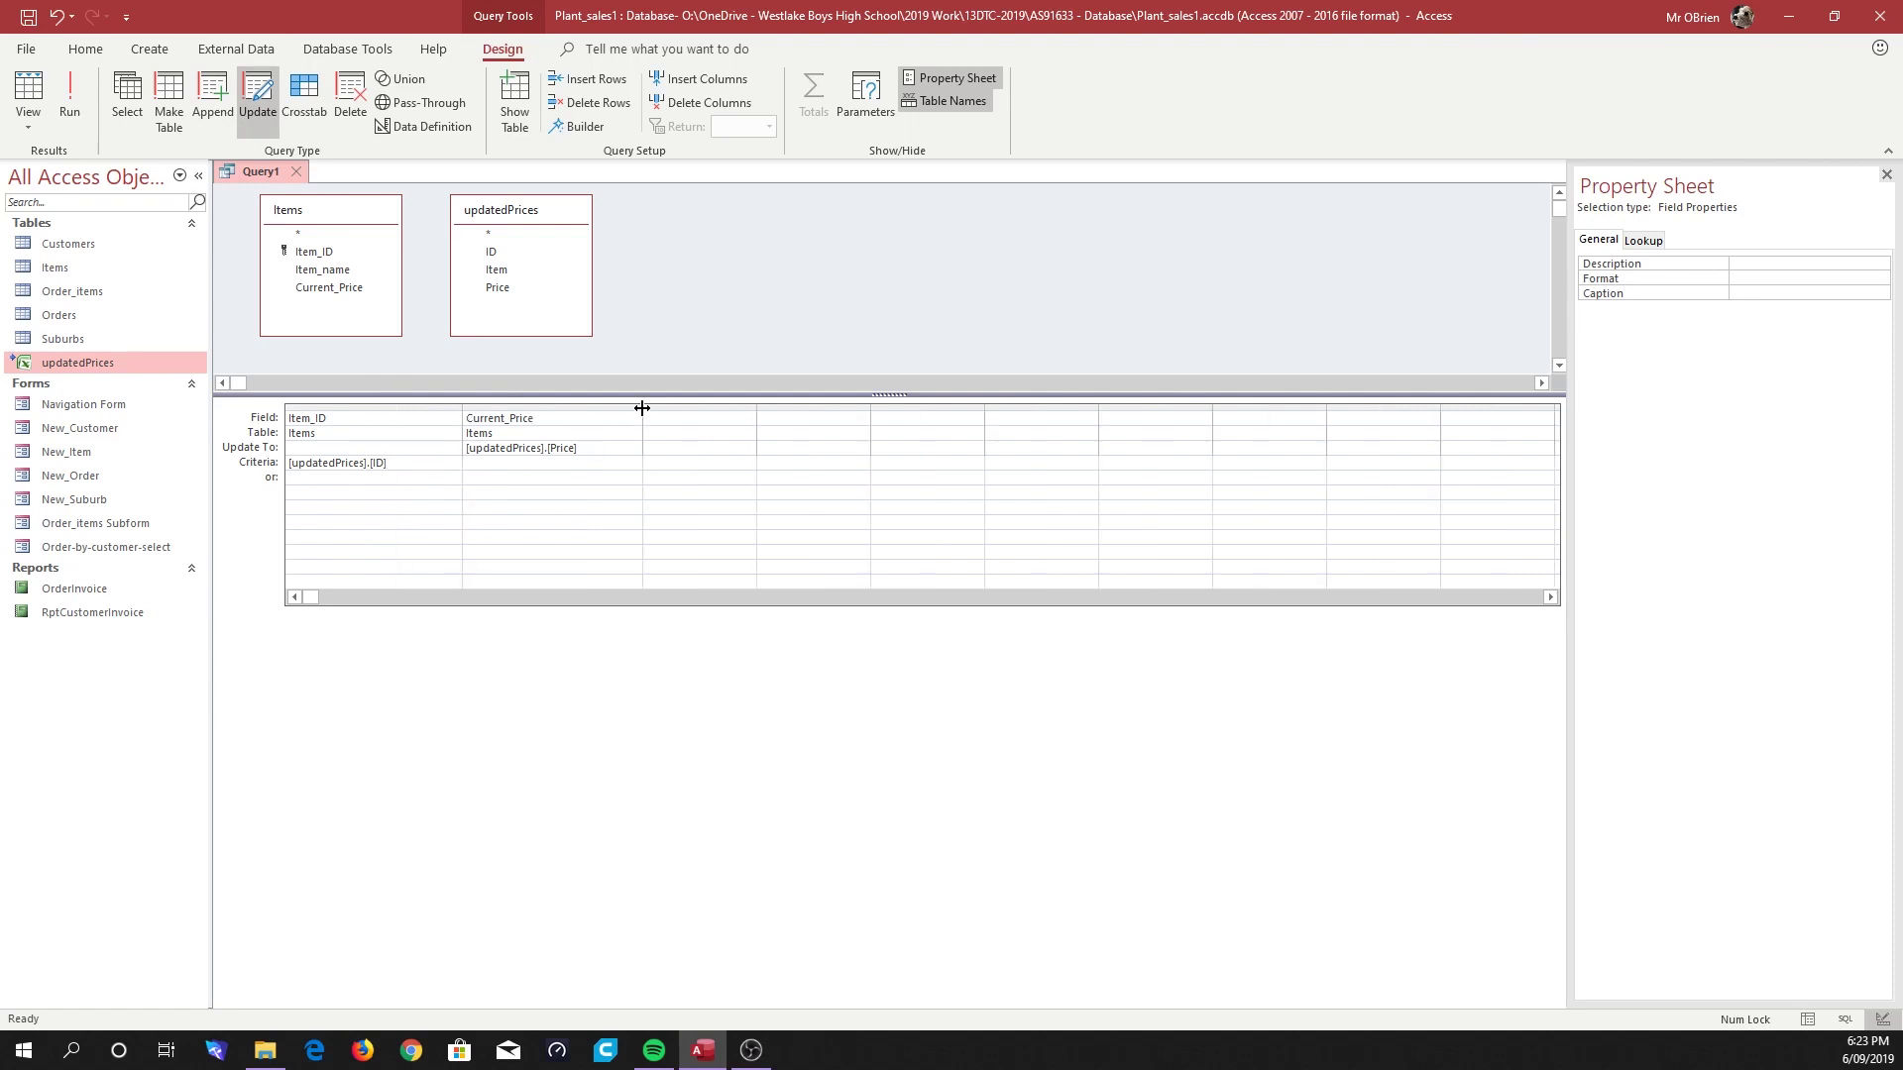
{"action": "left_click_drag", "start_coordinate": [642, 404], "coordinate": [658, 405]}
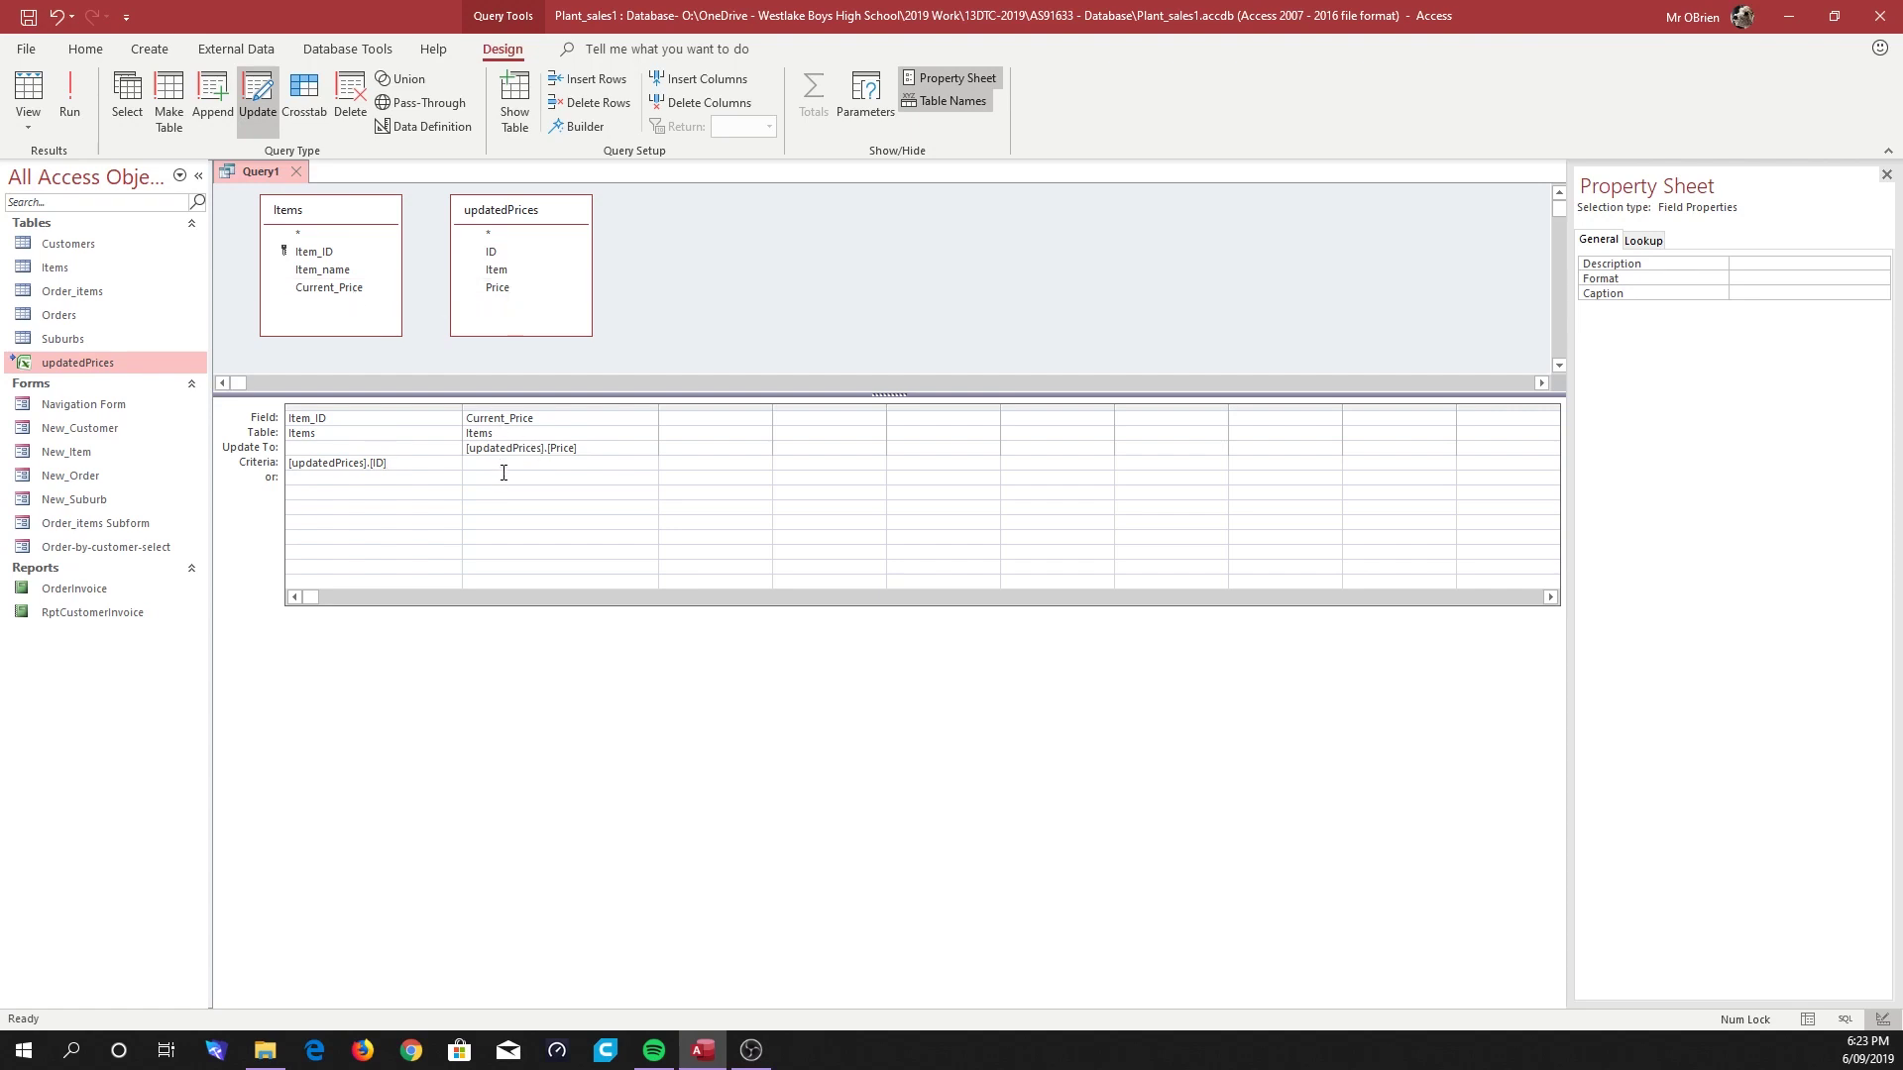
Run the update query, accepting the linked-table warning and the 6-row price update
{"action": "left_click", "coordinate": [67, 83]}
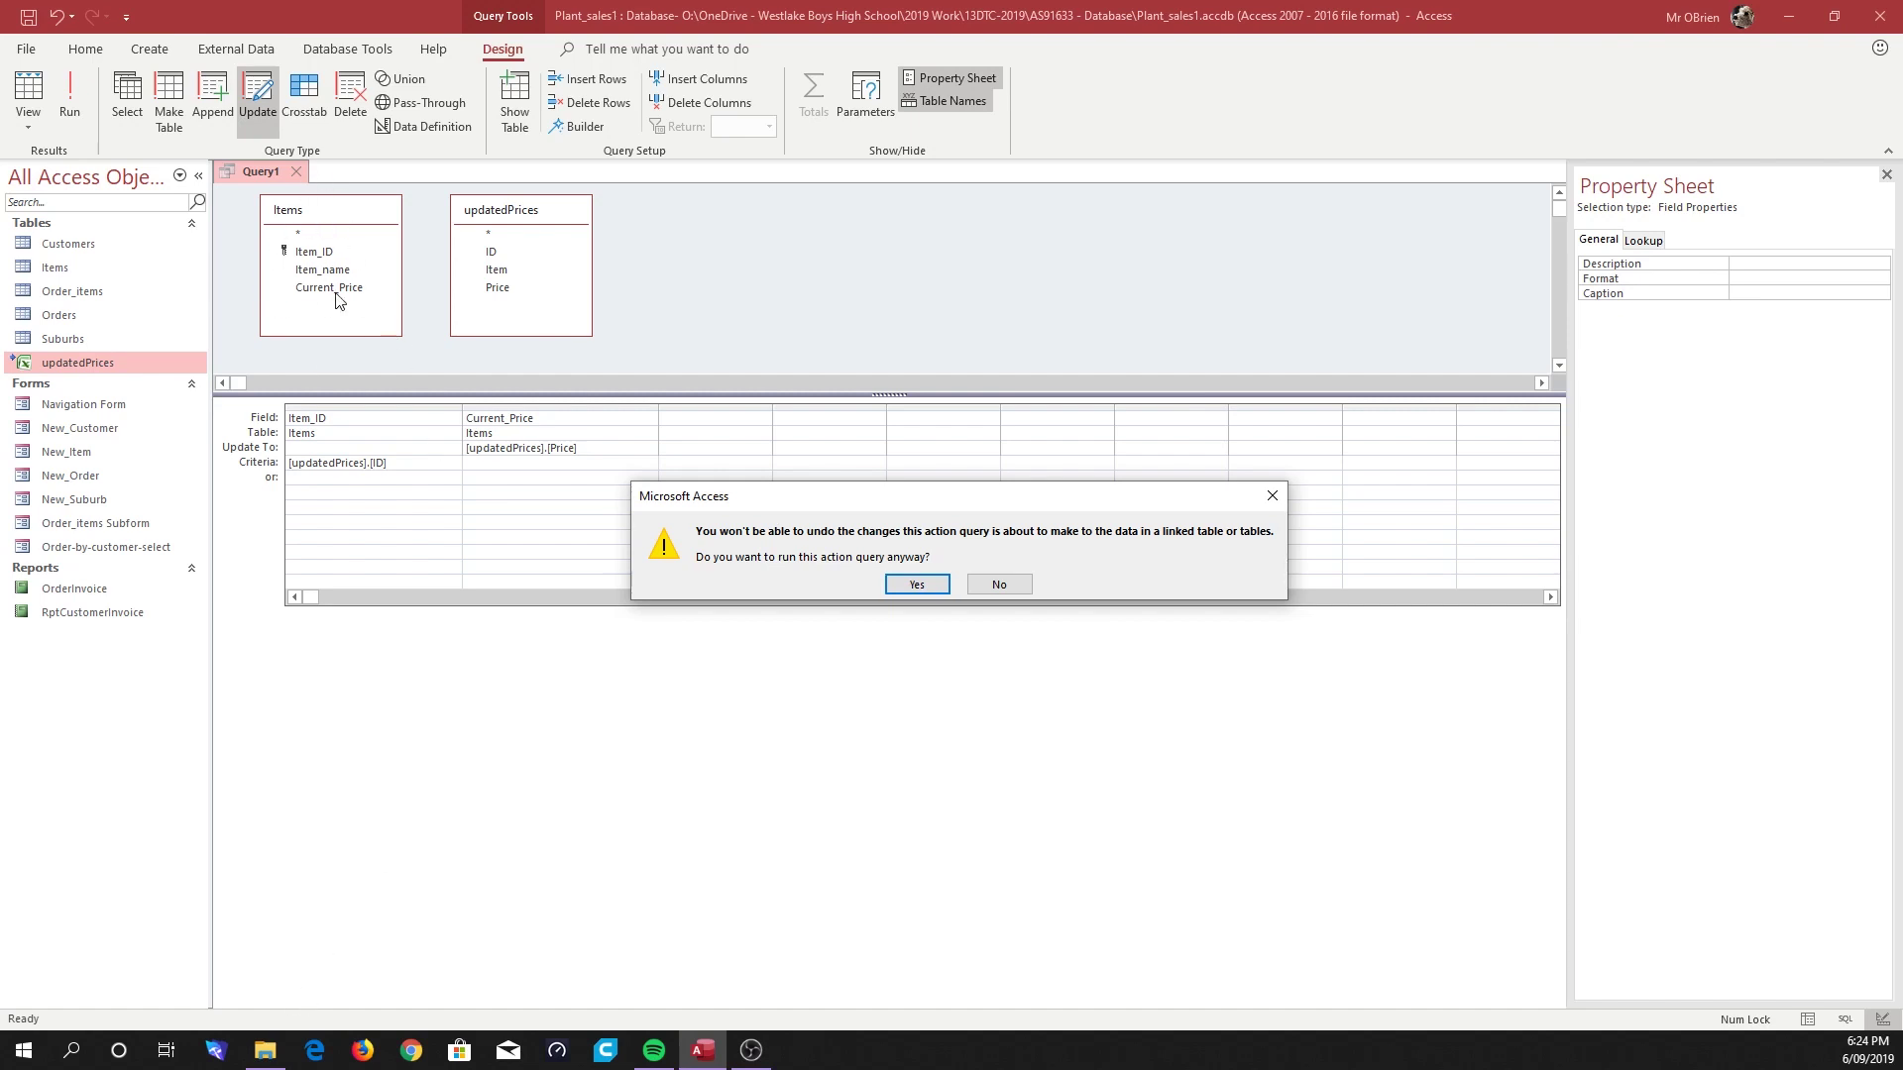
{"action": "left_click", "coordinate": [917, 585]}
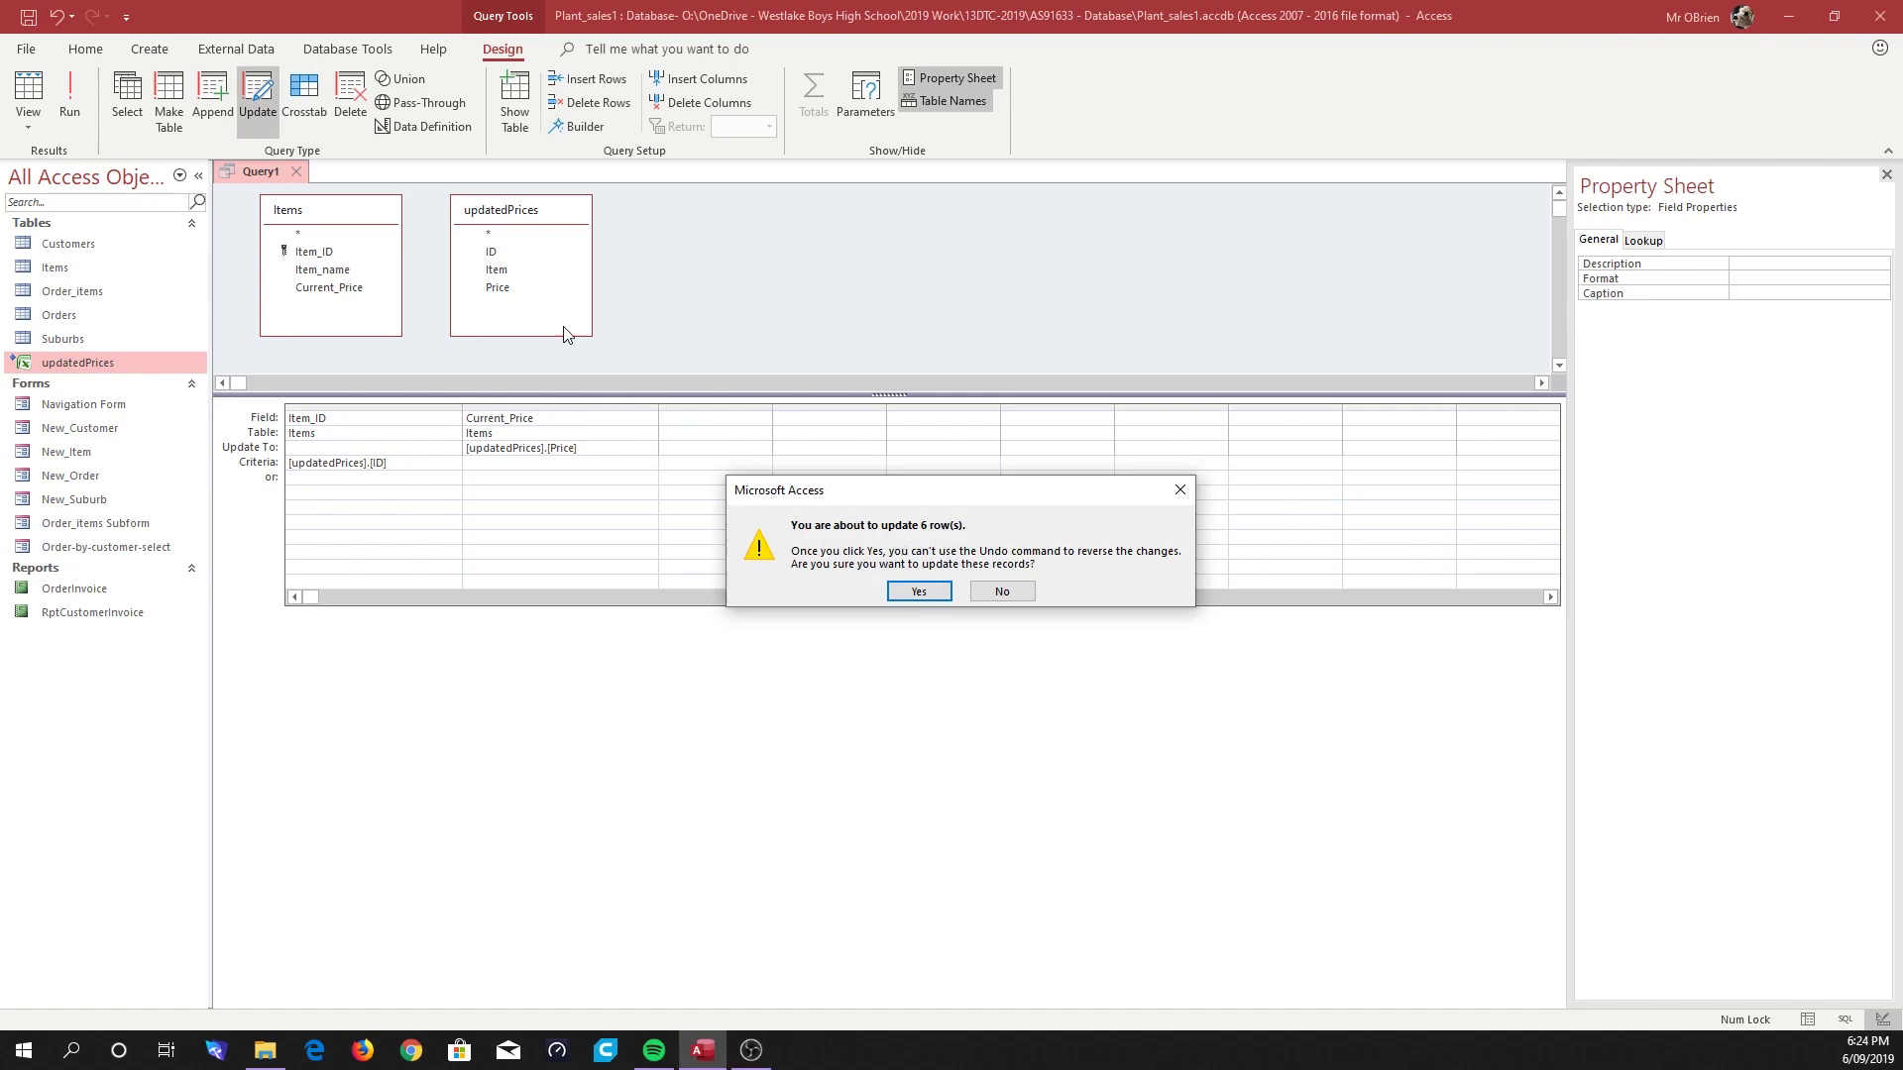
{"action": "left_click", "coordinate": [920, 591]}
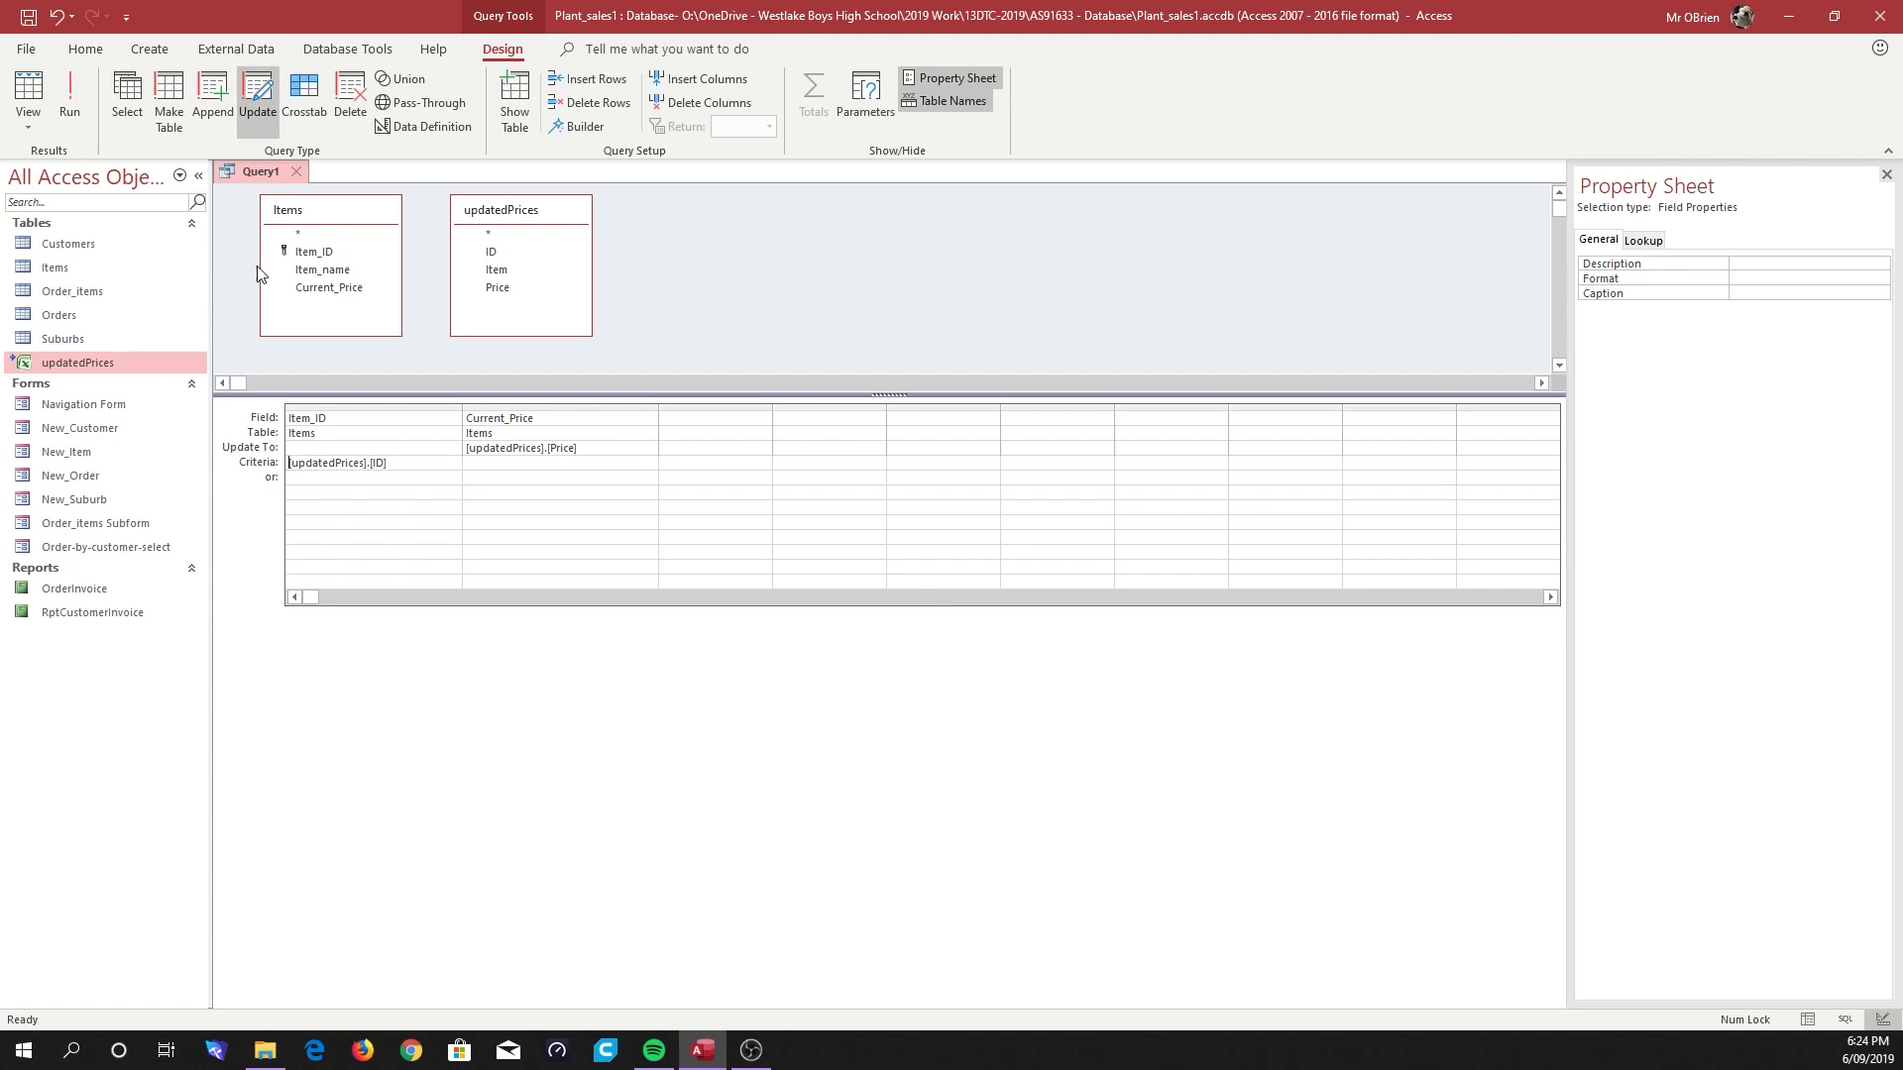
Close the Query1 design and save it under the name UpdatePricesQuery
{"action": "left_click", "coordinate": [295, 171]}
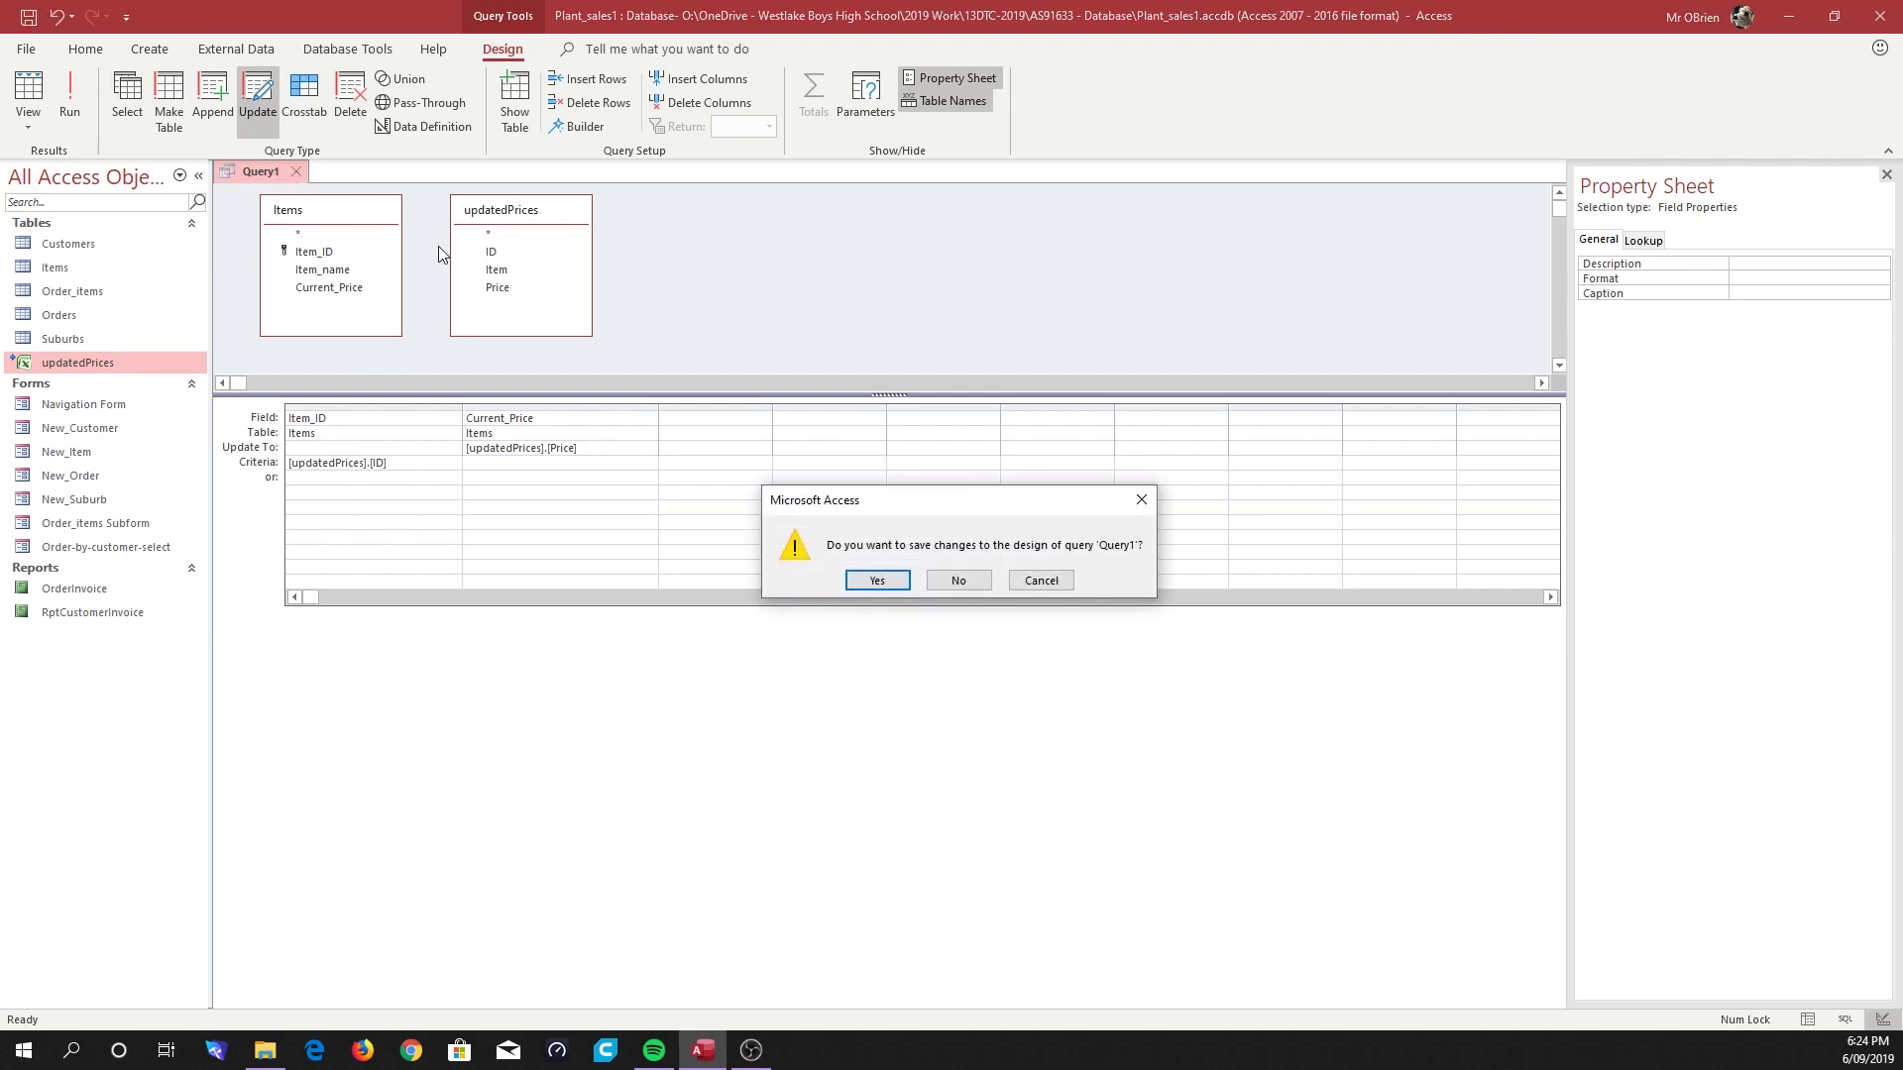
{"action": "left_click", "coordinate": [874, 582]}
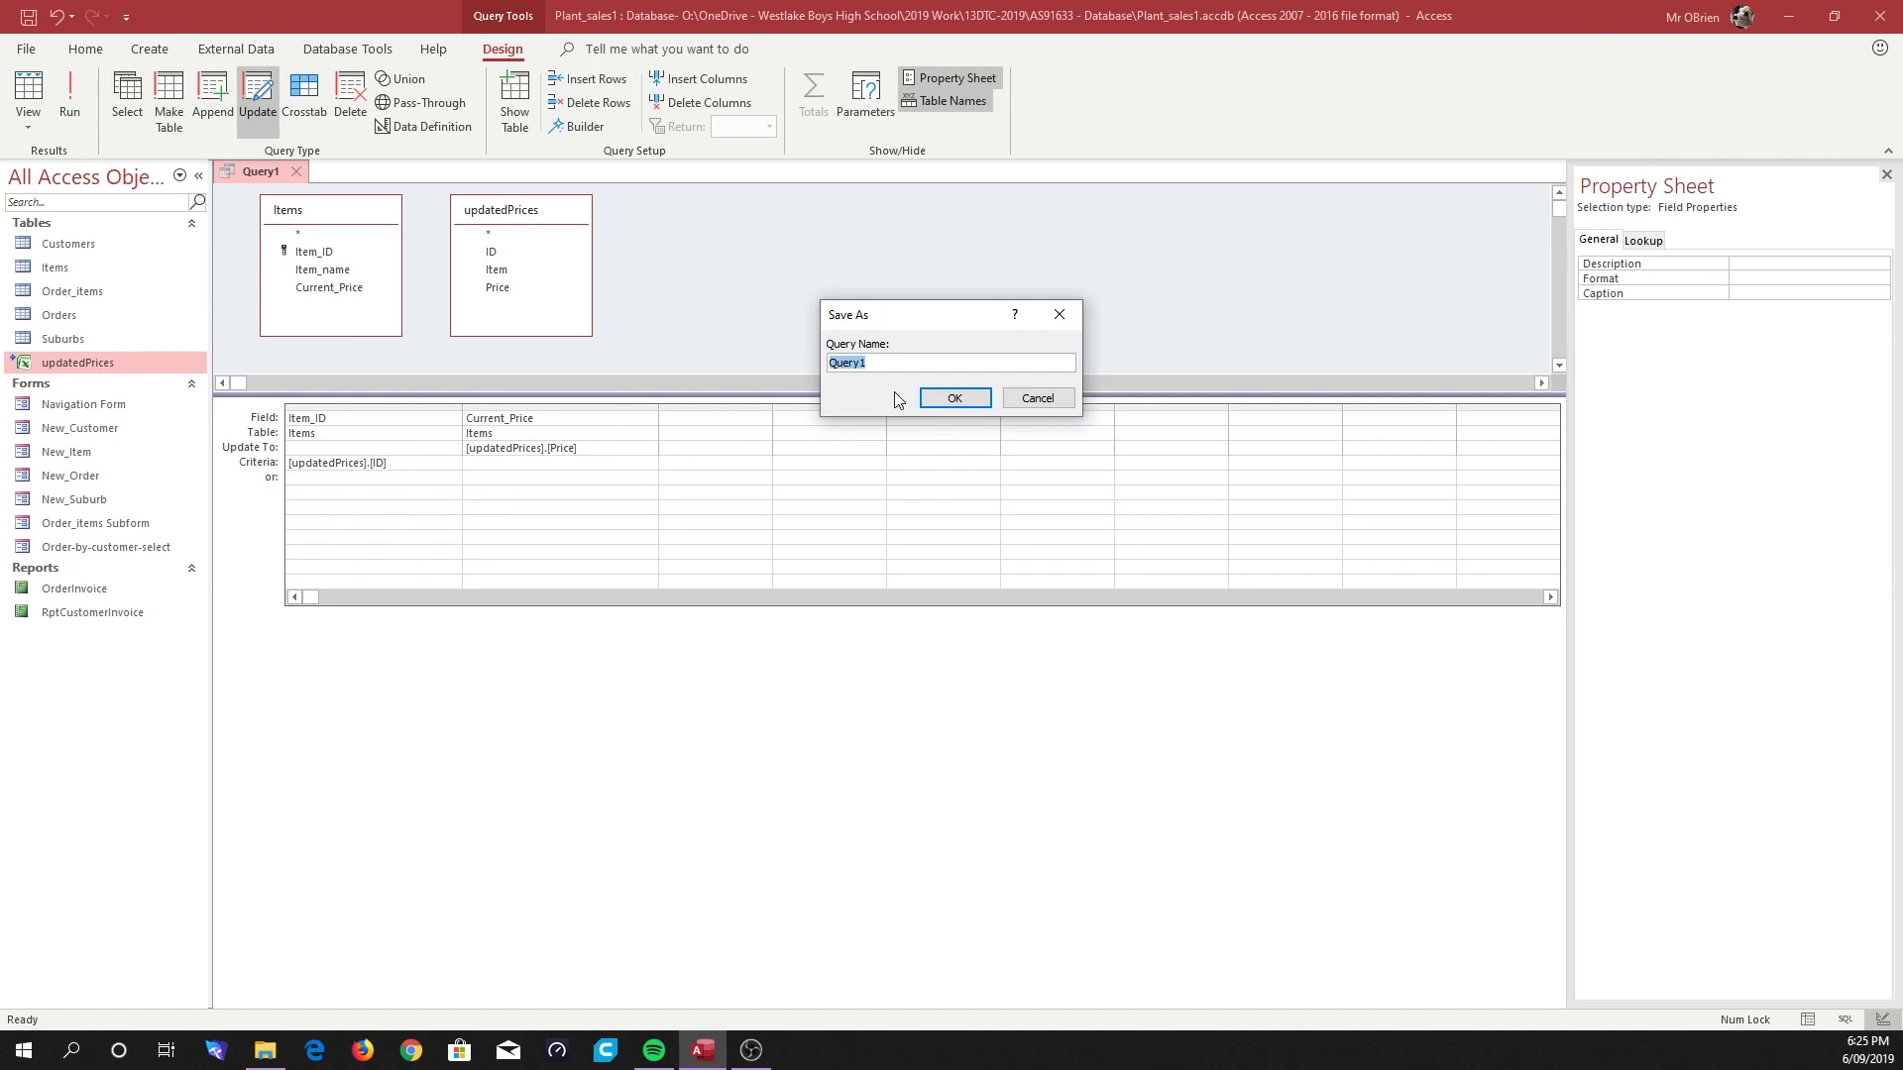
{"action": "type", "text": "UpdatePricesQue"}
{"action": "left_click", "coordinate": [954, 397]}
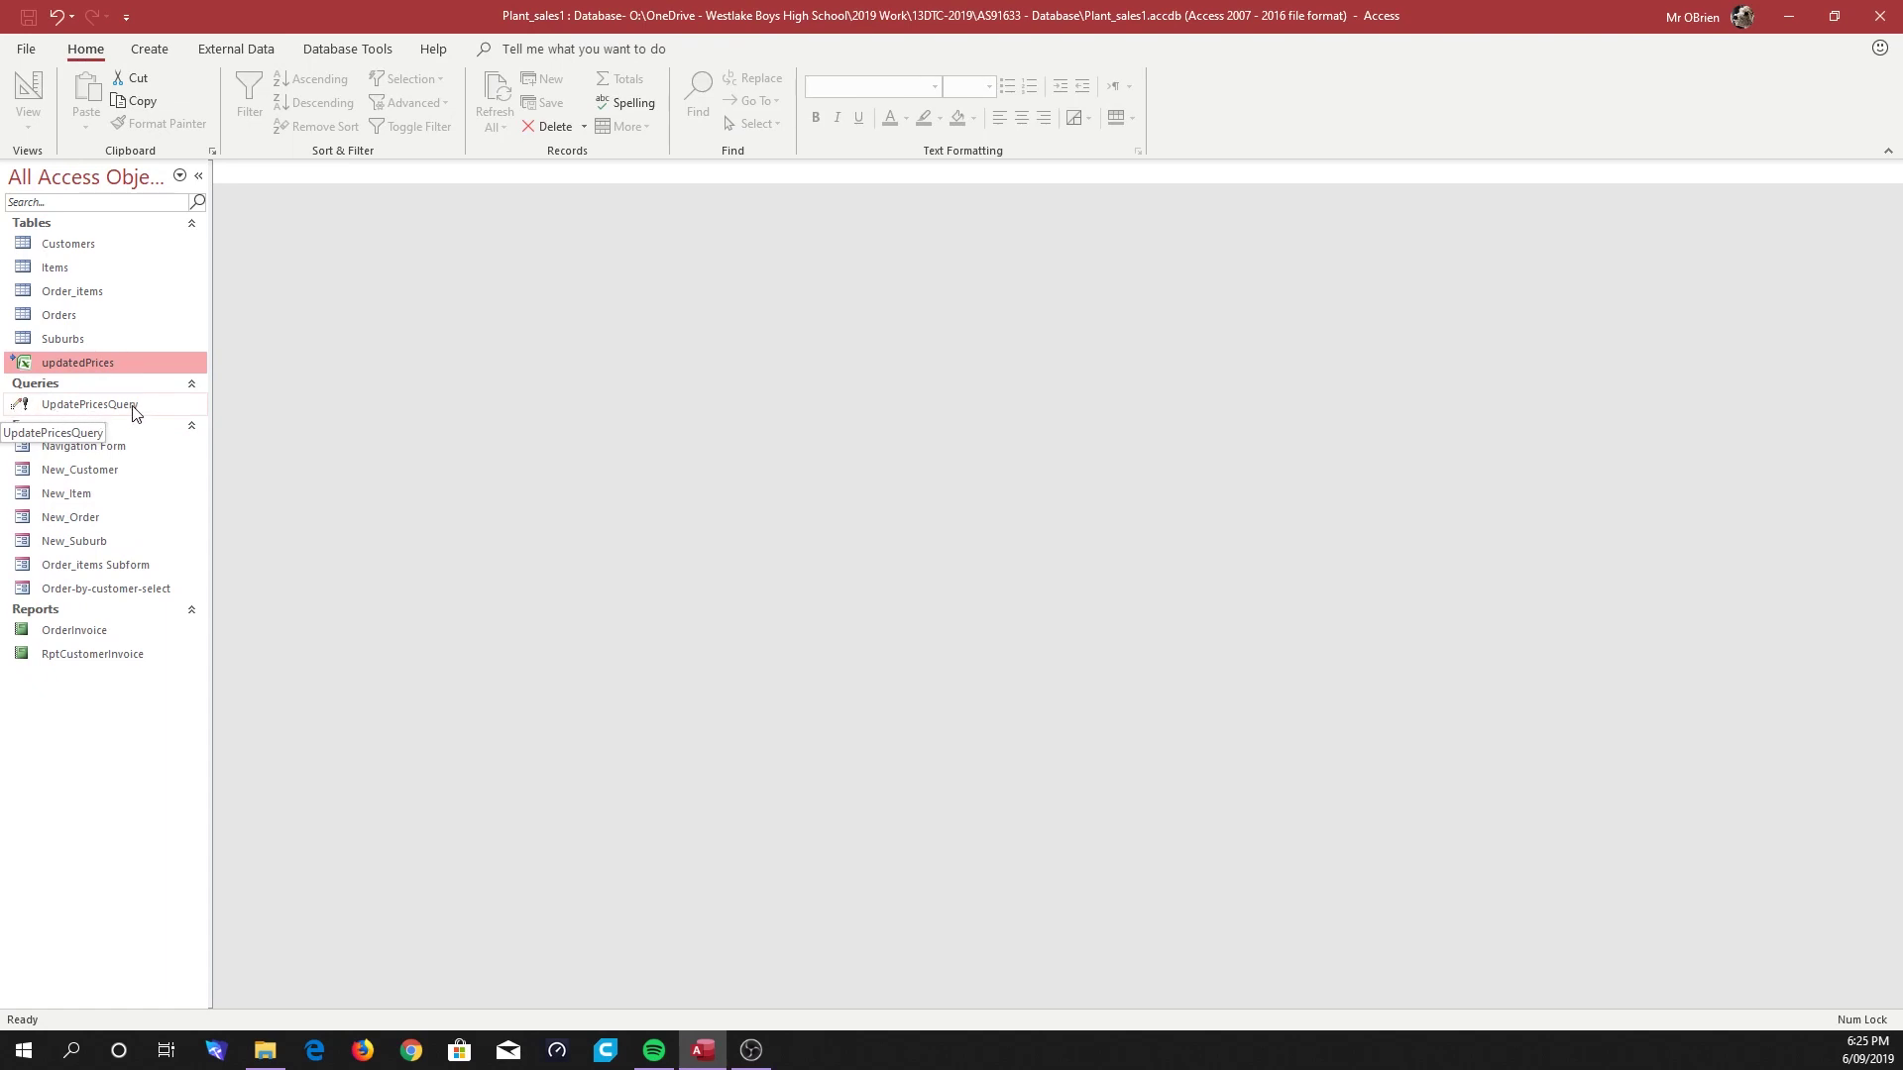
Open the Items table and the stockPrices.xlsx workbook from the database folder
{"action": "double_click", "coordinate": [58, 267]}
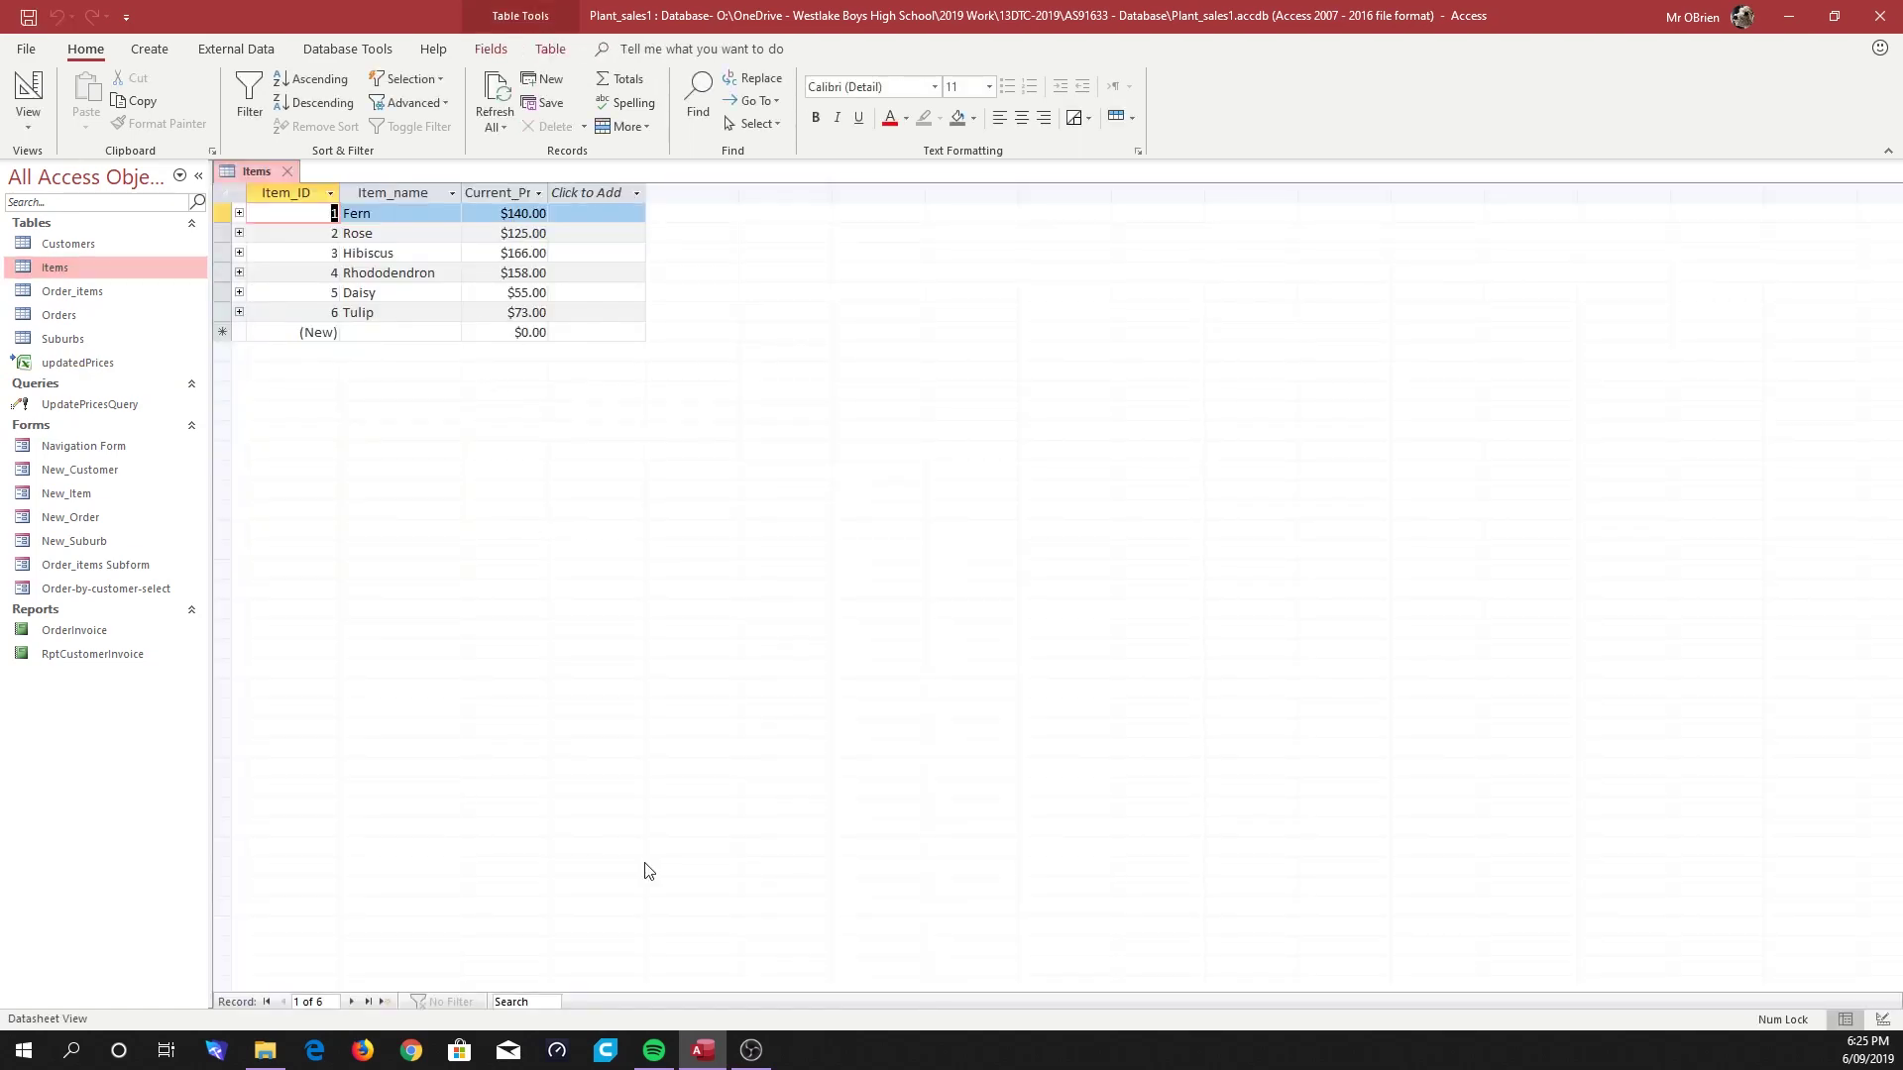
{"action": "left_click", "coordinate": [264, 1050]}
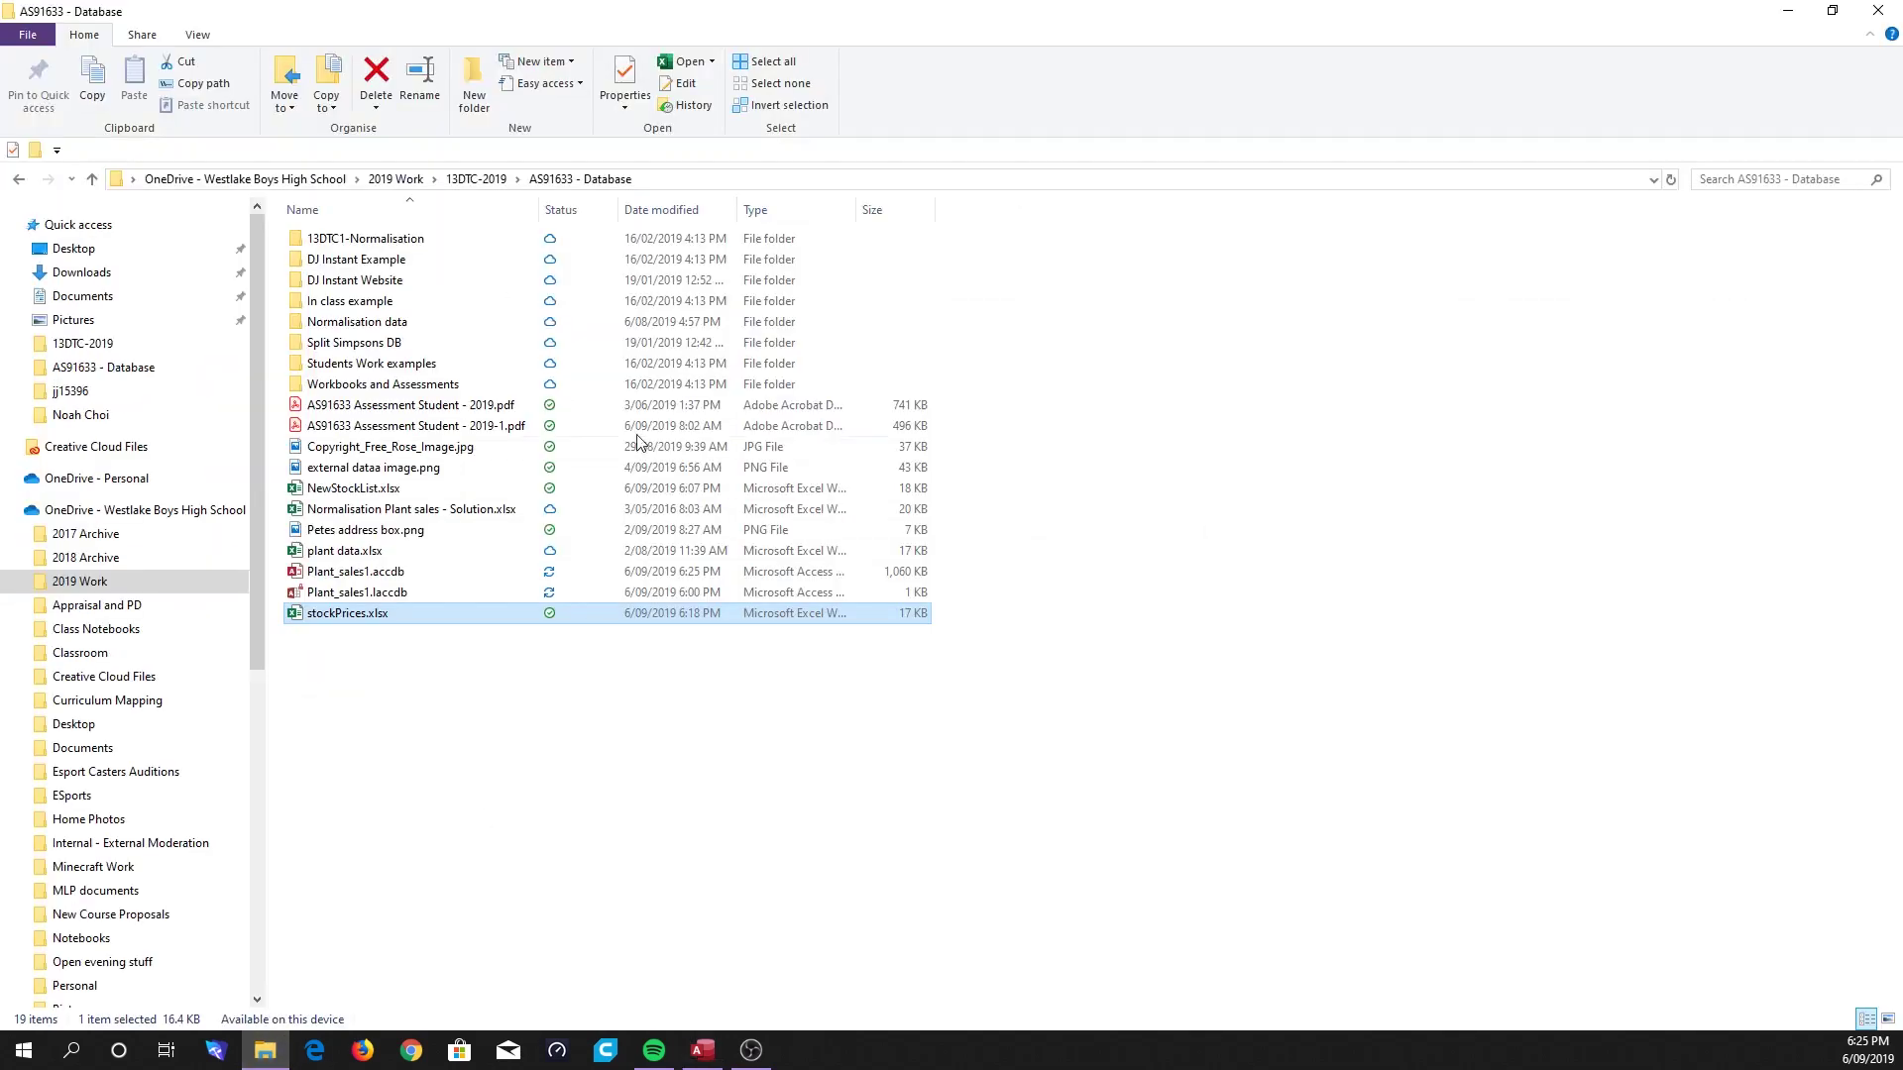
{"action": "double_click", "coordinate": [349, 615]}
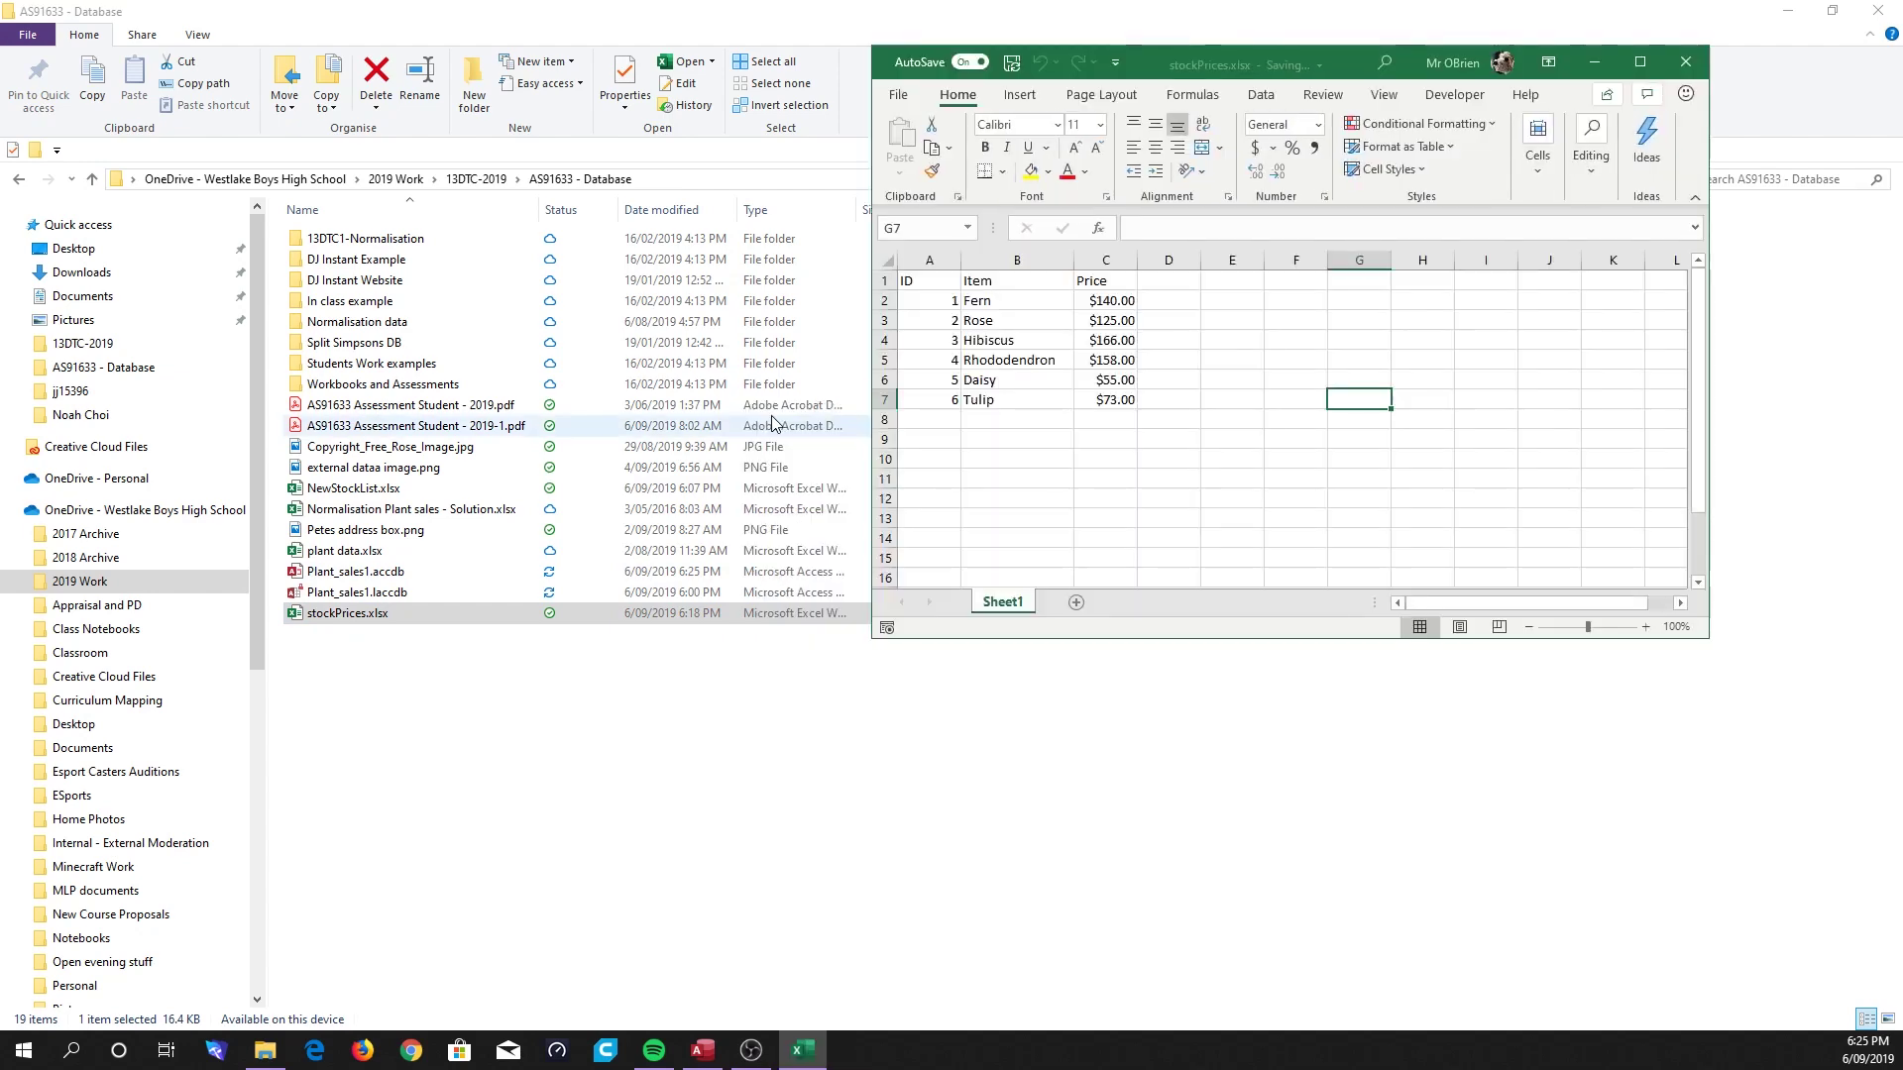
Place the stockPrices workbook beside the Items table to compare prices, then close the workbook
{"action": "left_click", "coordinate": [702, 1051]}
{"action": "left_click", "coordinate": [800, 1051]}
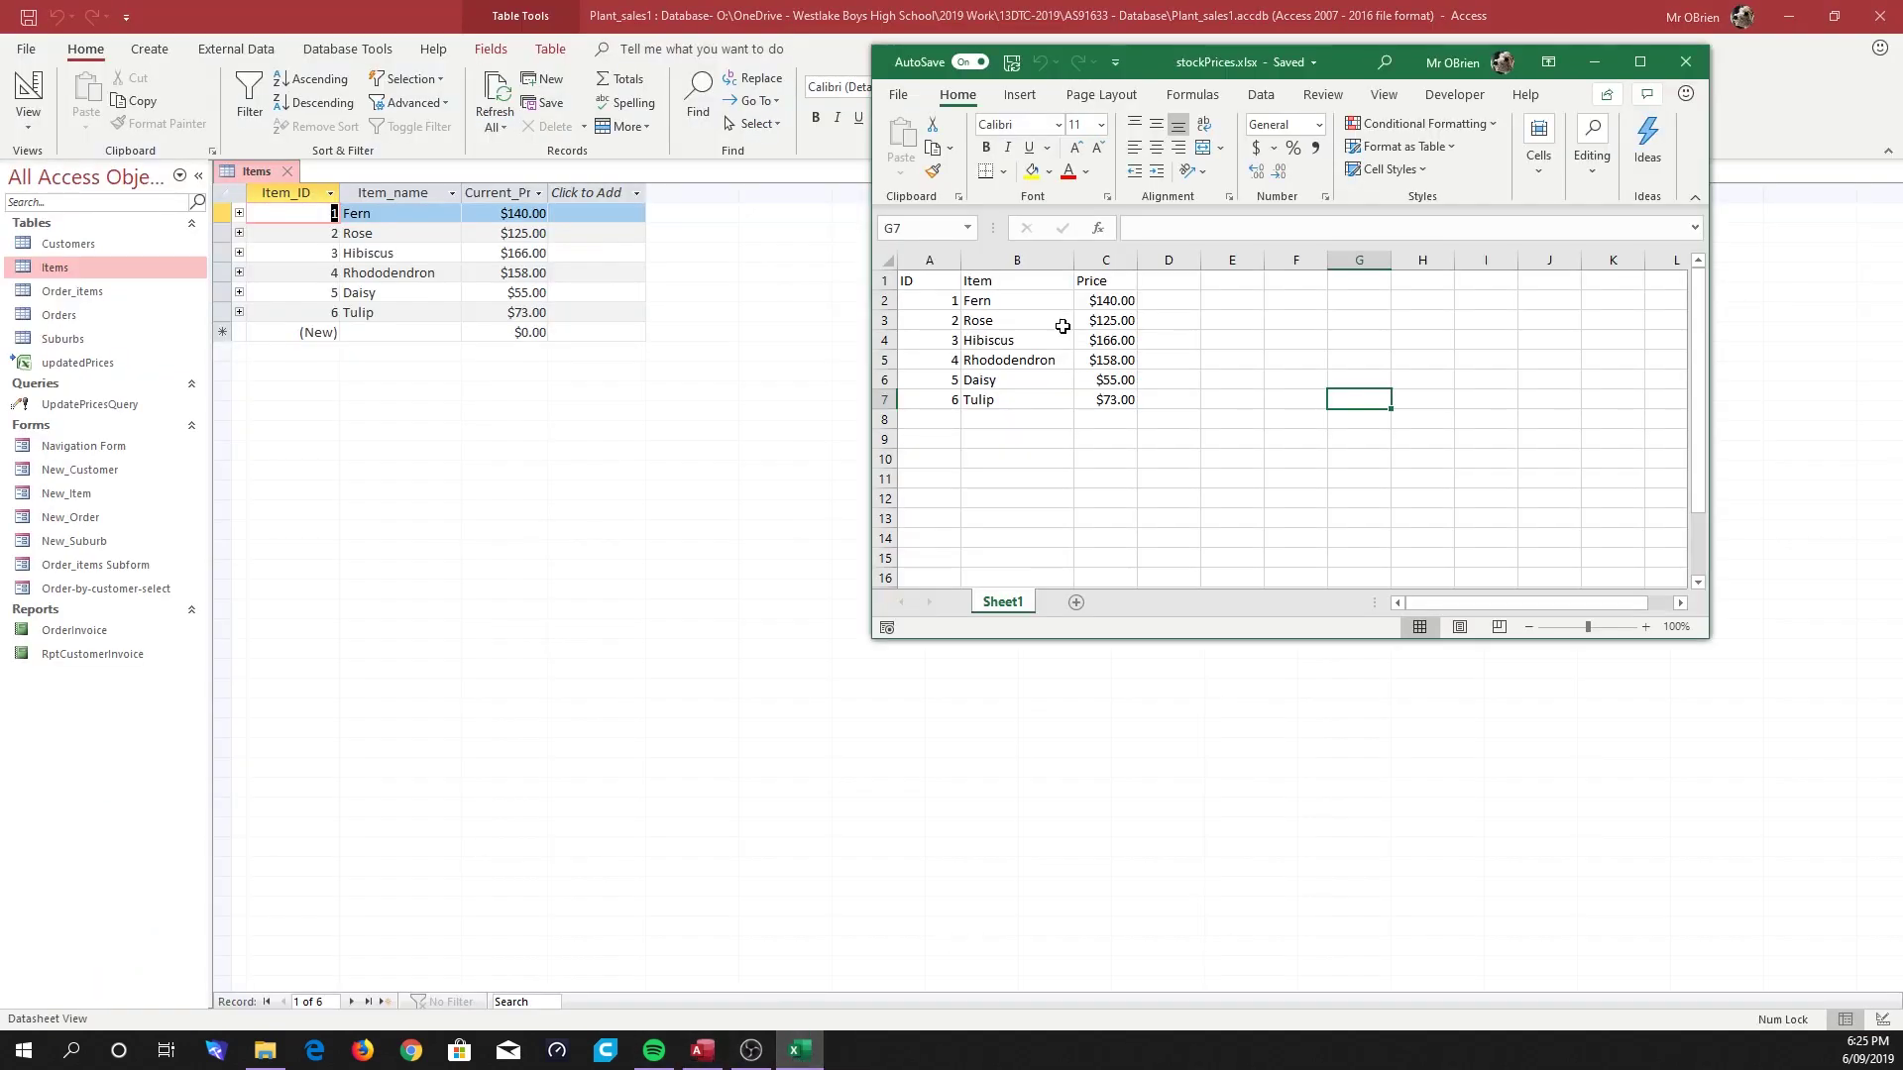
{"action": "left_click_drag", "start_coordinate": [1151, 57], "coordinate": [1013, 27]}
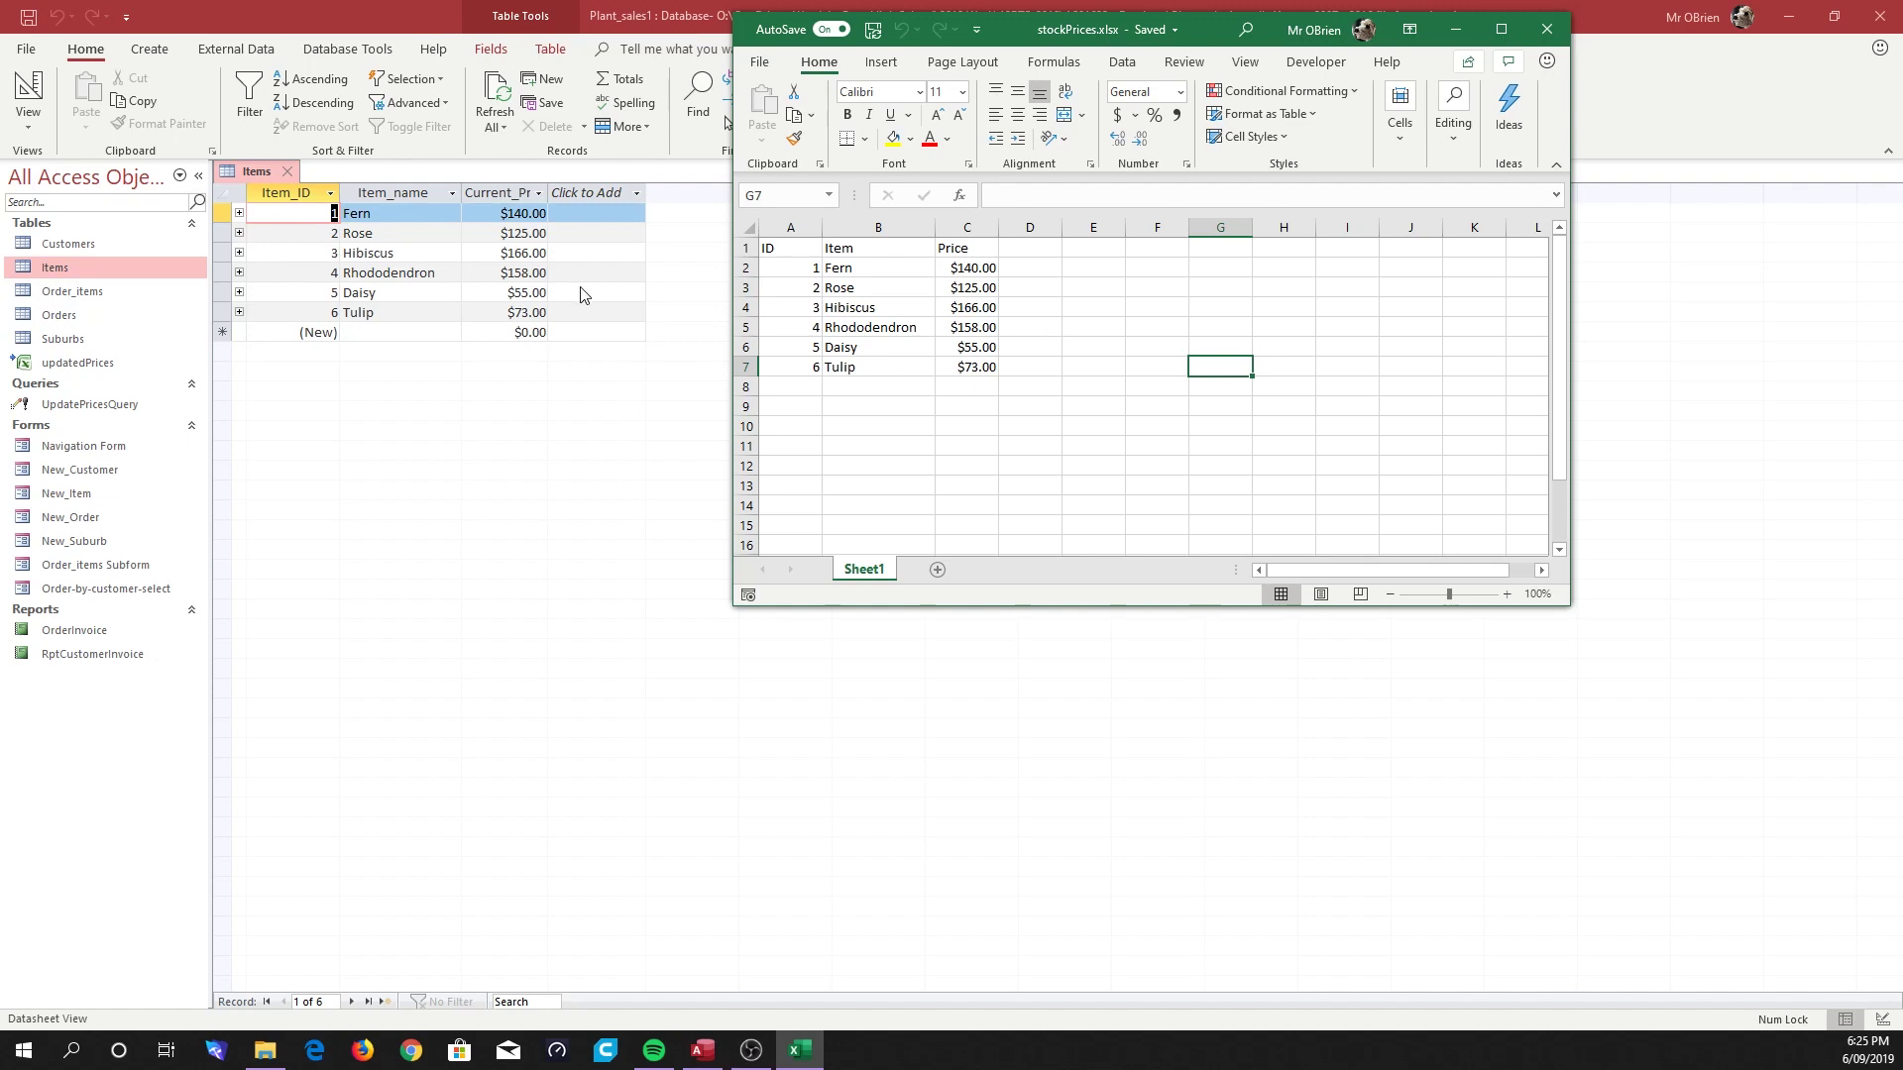
{"action": "left_click", "coordinate": [1545, 29]}
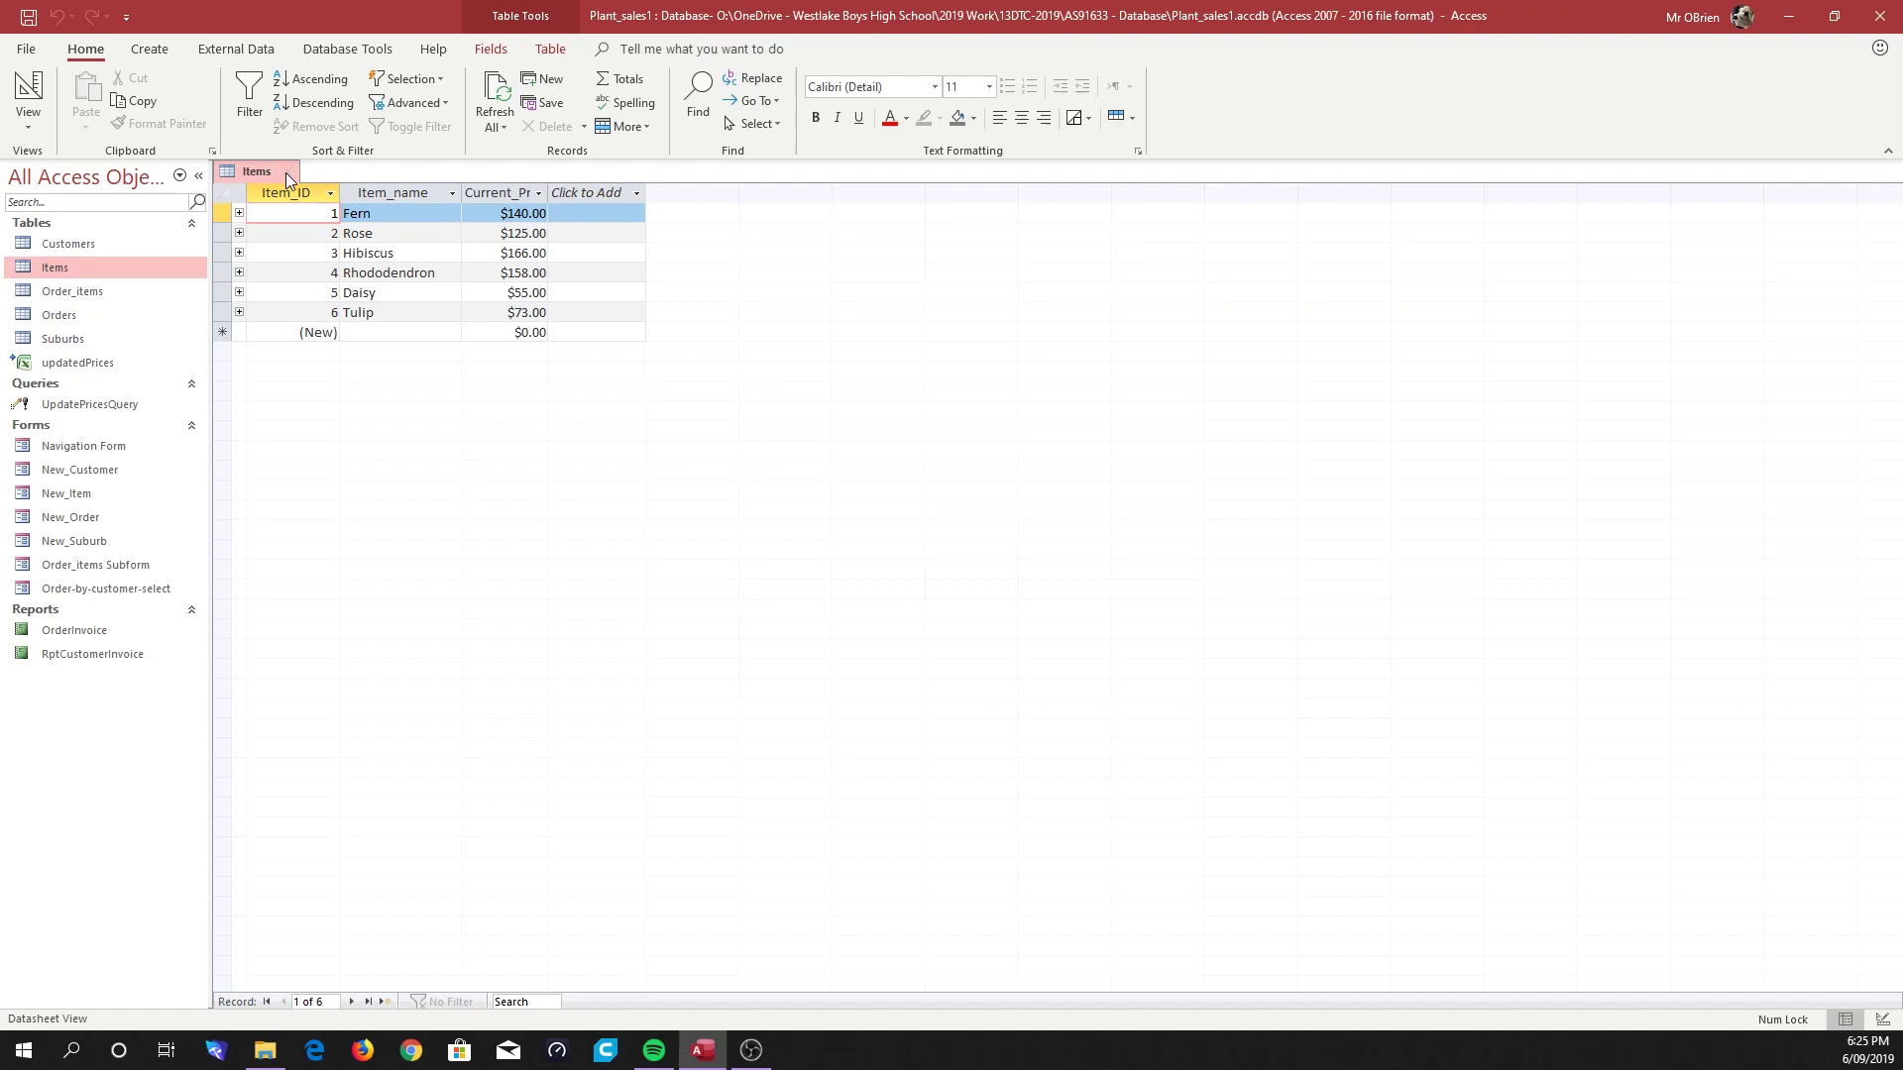
Close the Items table tab so no database object remains open
{"action": "left_click", "coordinate": [286, 173]}
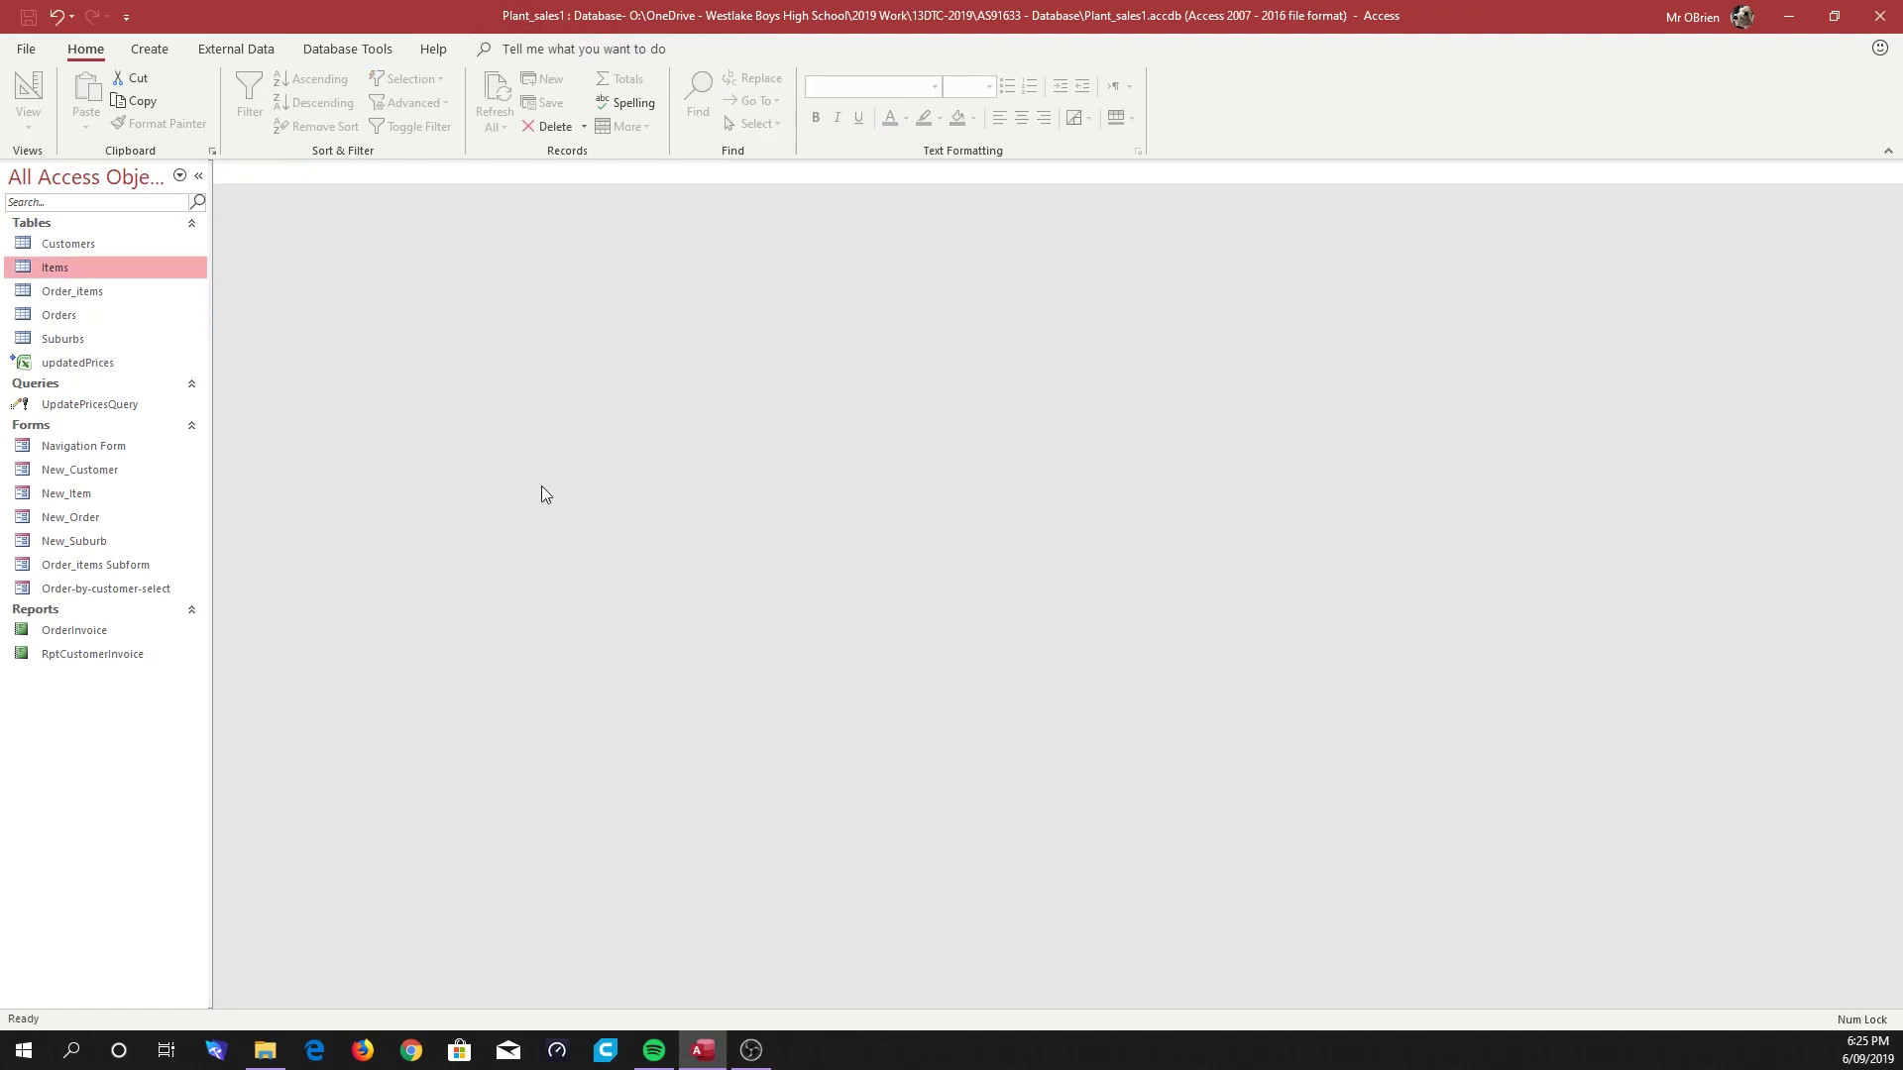